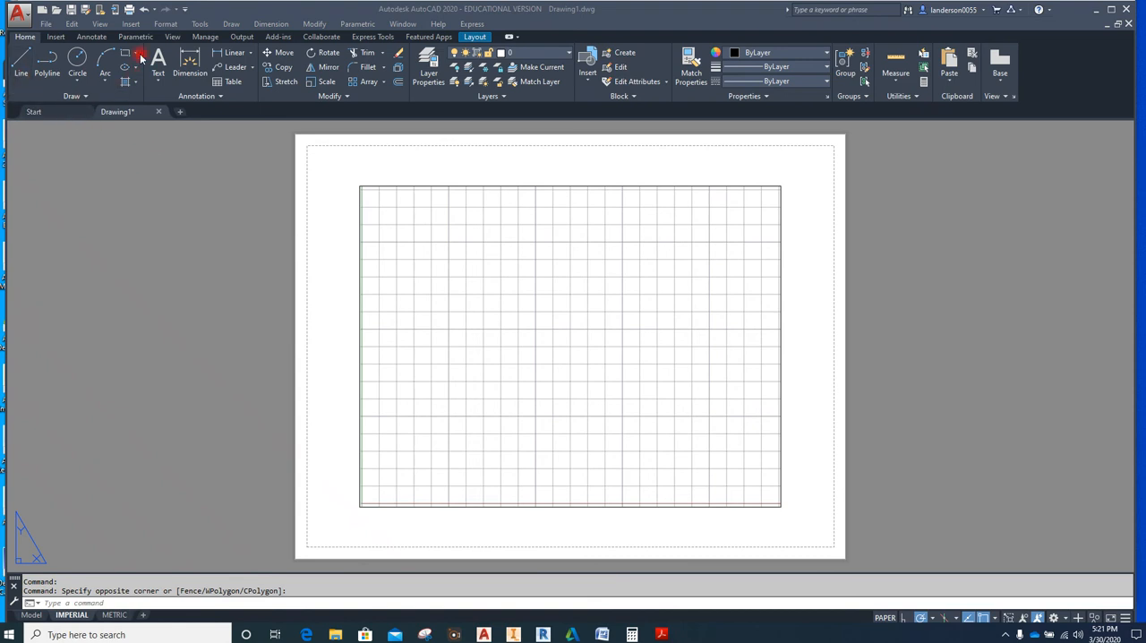
Create a new layer named BORDER in the layer properties
left_click(430, 60)
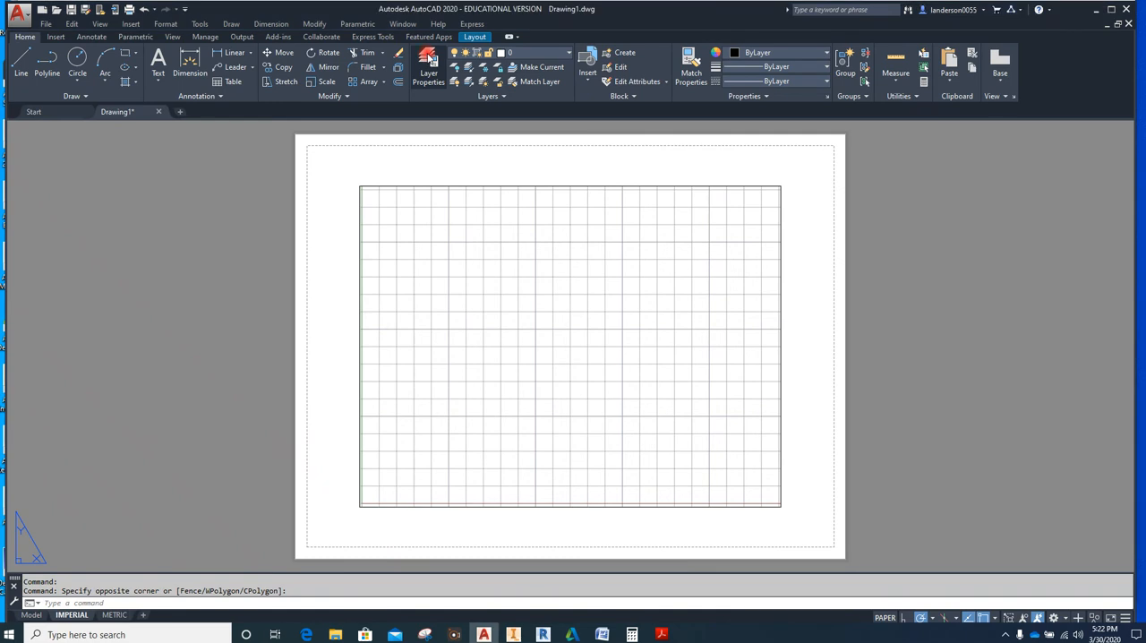
left_click(430, 59)
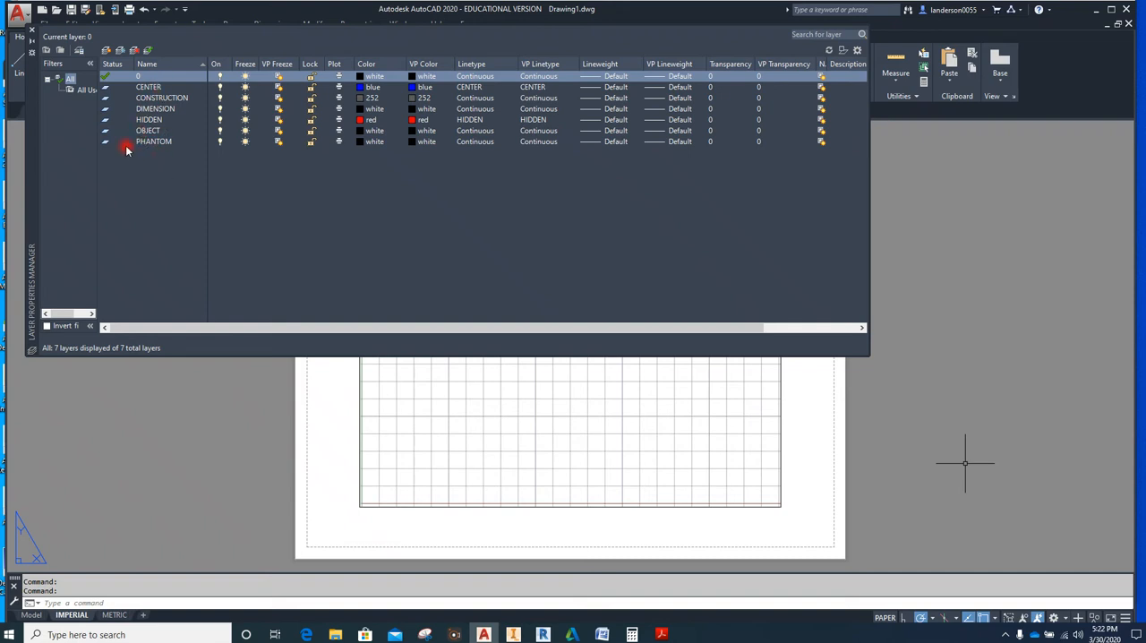
left_click(105, 49)
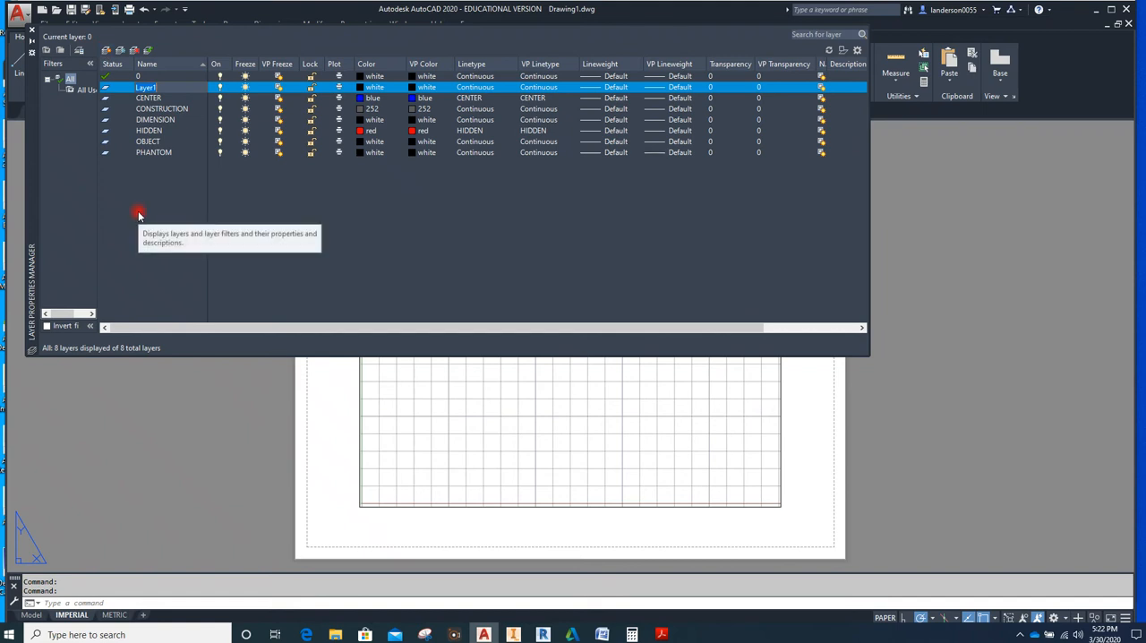
type("BORDER")
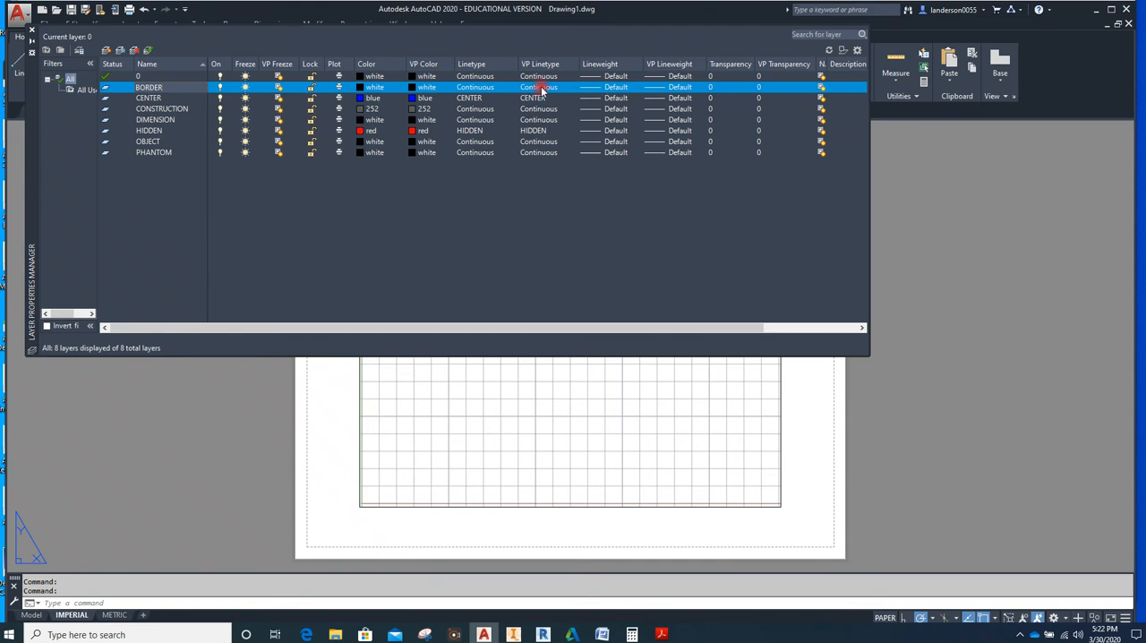
Set the BORDER layer's lineweight to 0.70 mm and close the layer manager
left_click(623, 90)
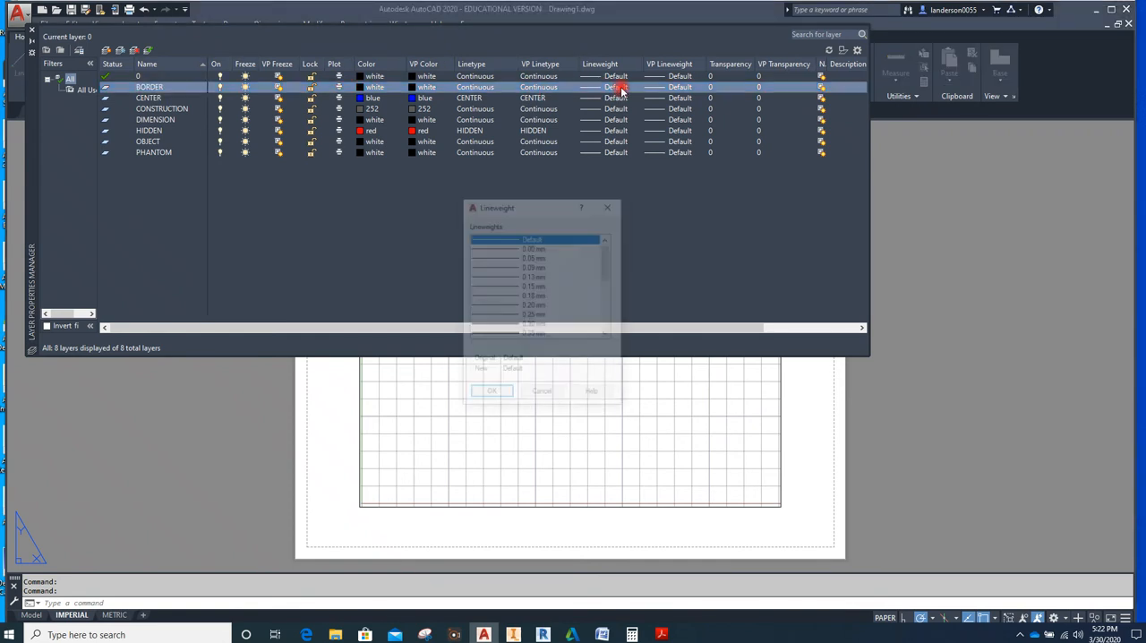
scroll(548, 293, "down", 1)
scroll(546, 293, "down", 2)
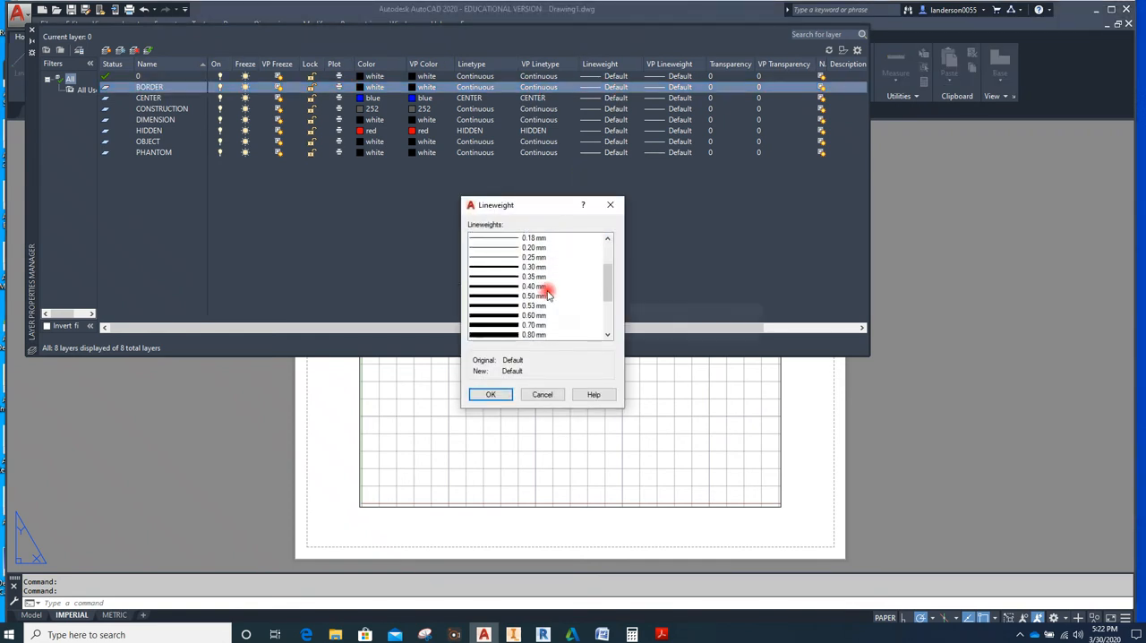
left_click(484, 327)
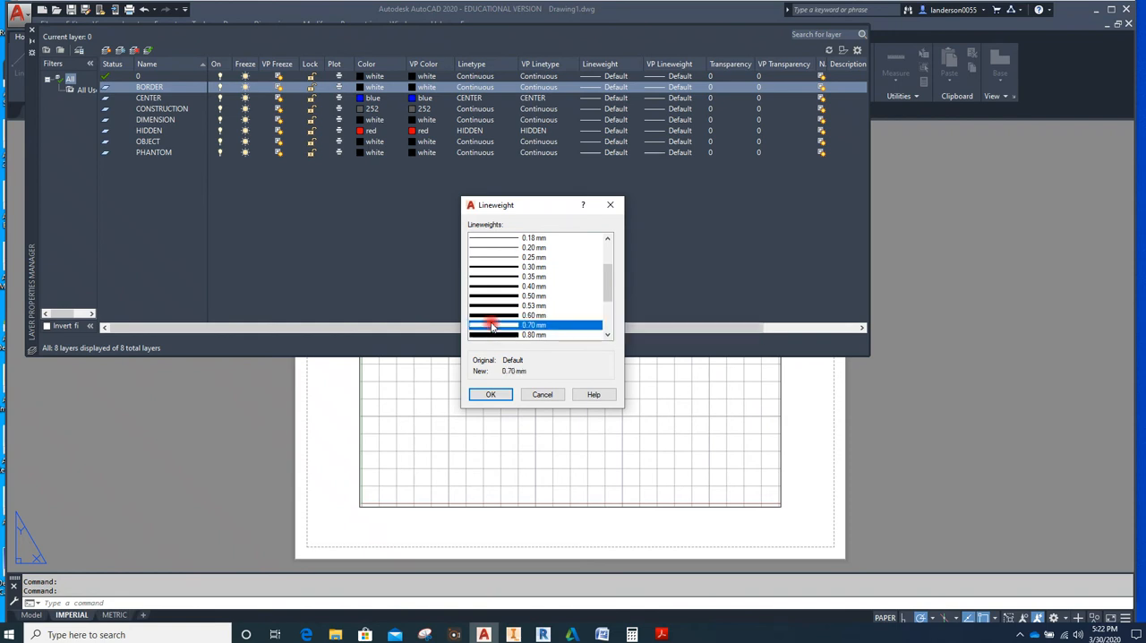
left_click(490, 395)
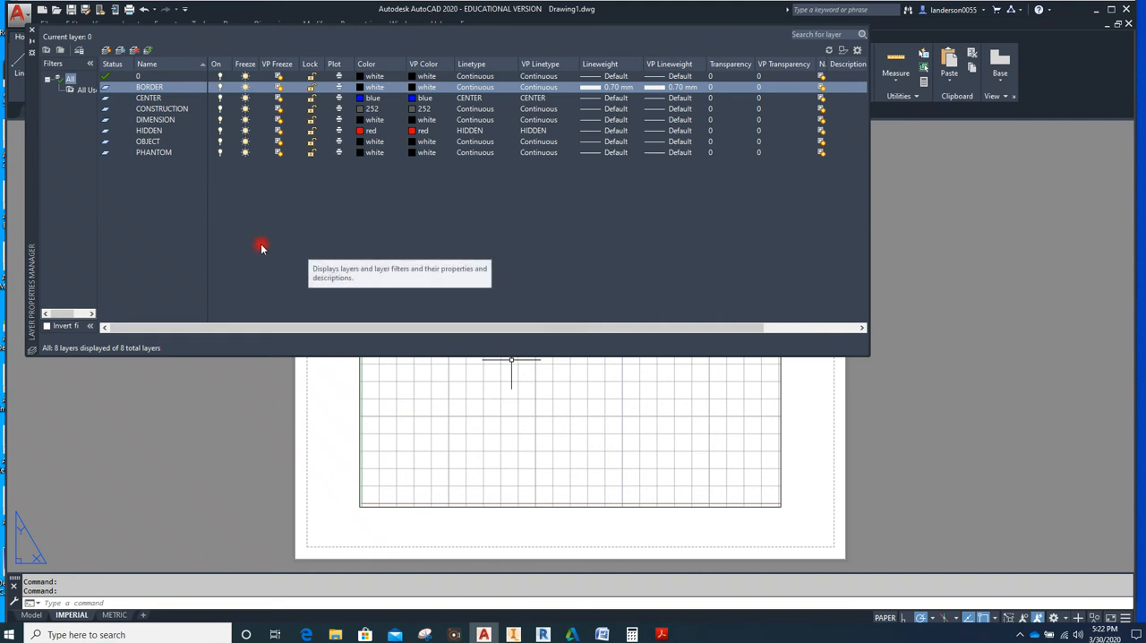
left_click(32, 33)
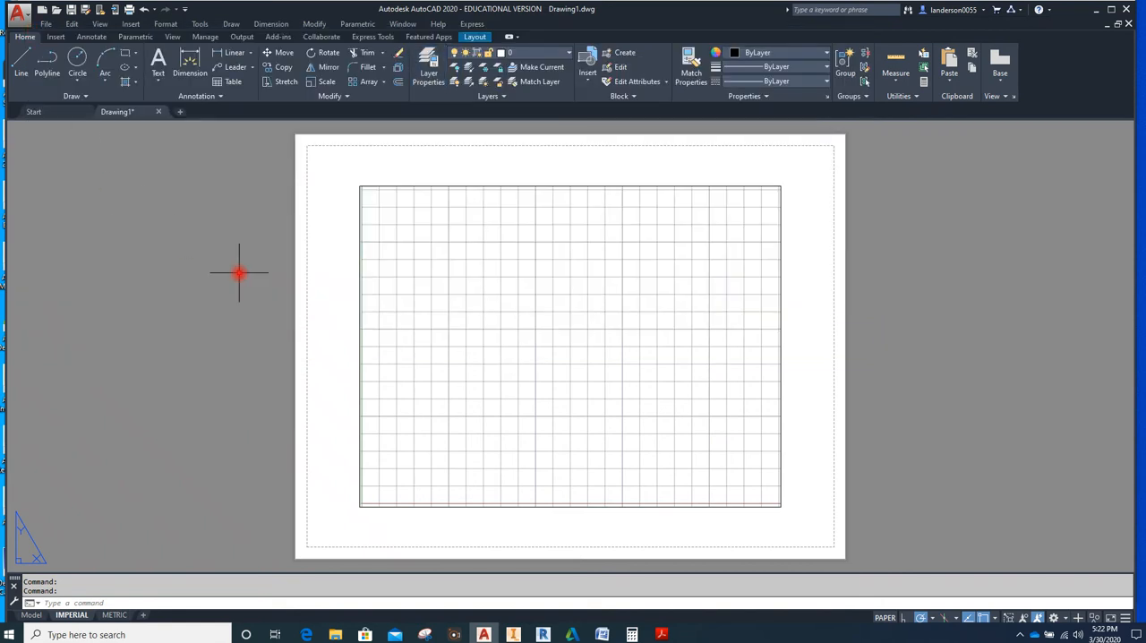
Make BORDER the current layer and draw a rectangle about 11 by 8.4 along the outer edges of the sheet
left_click(571, 55)
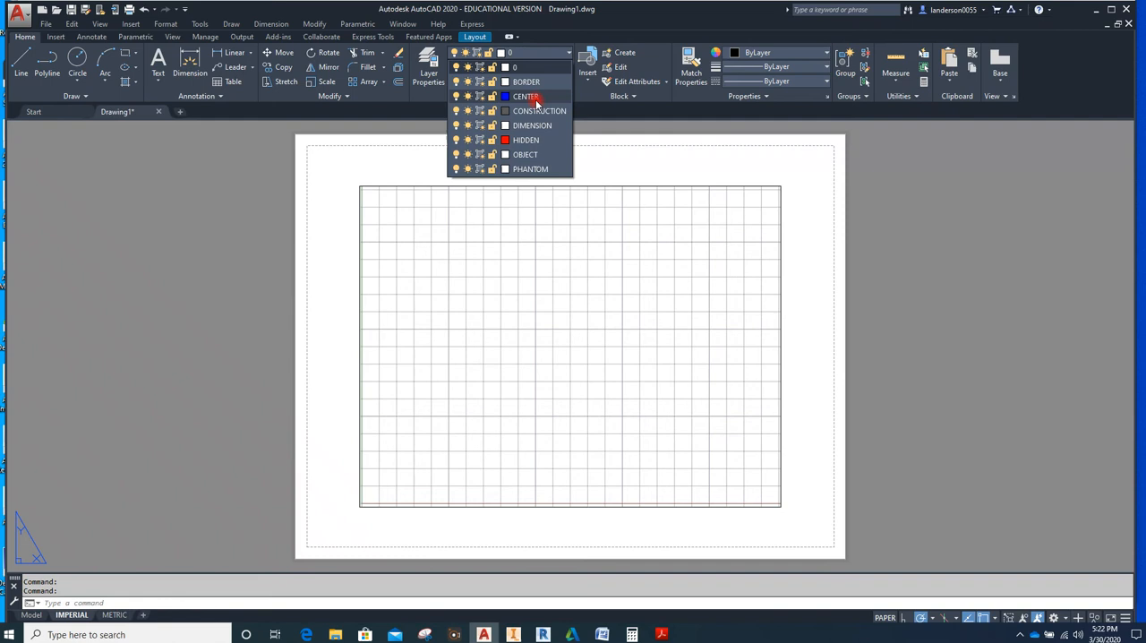
left_click(527, 82)
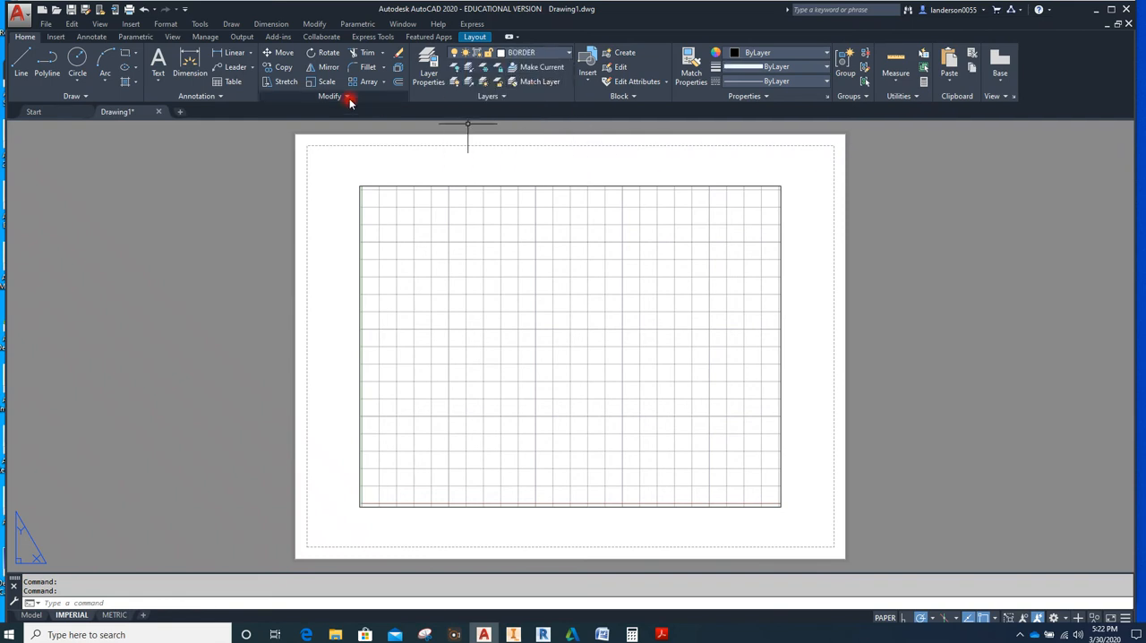
left_click(127, 56)
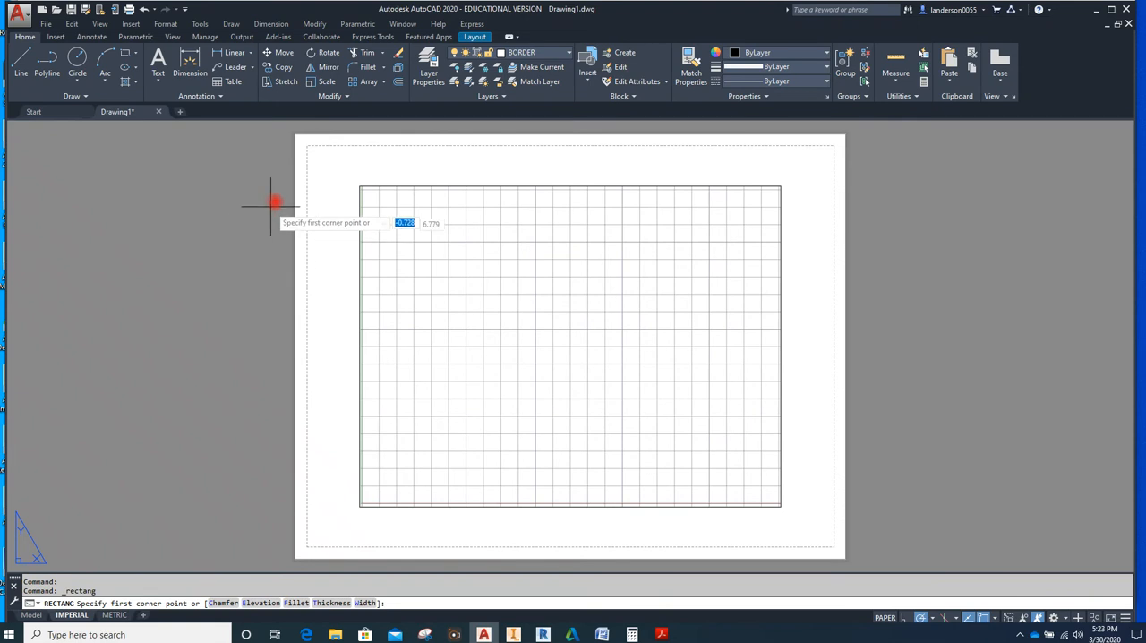
left_click(295, 135)
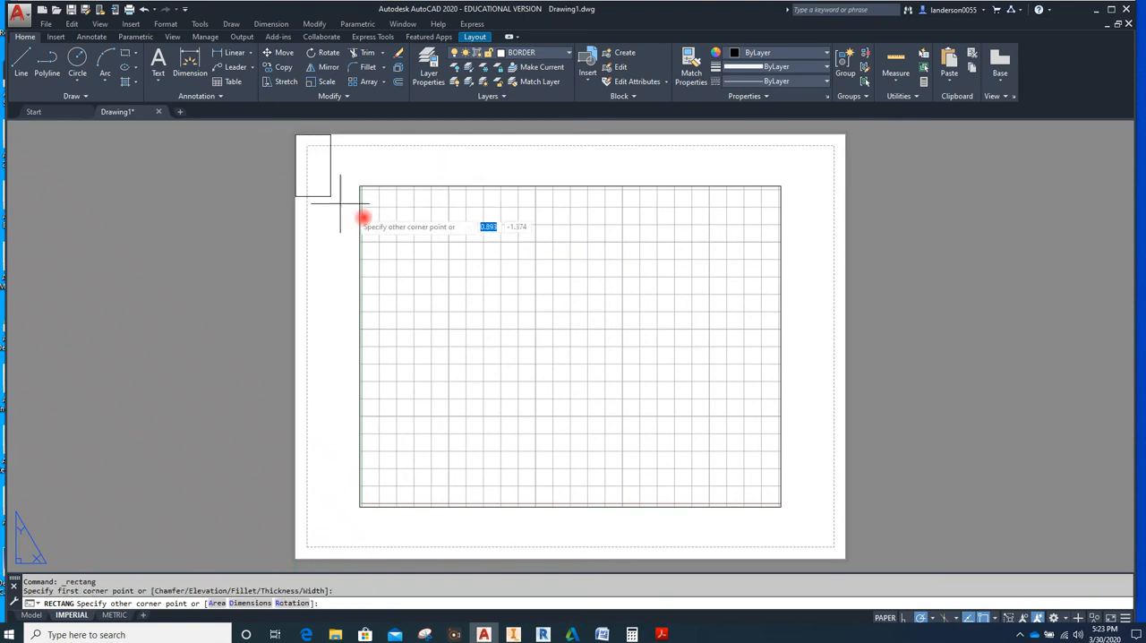
left_click(846, 559)
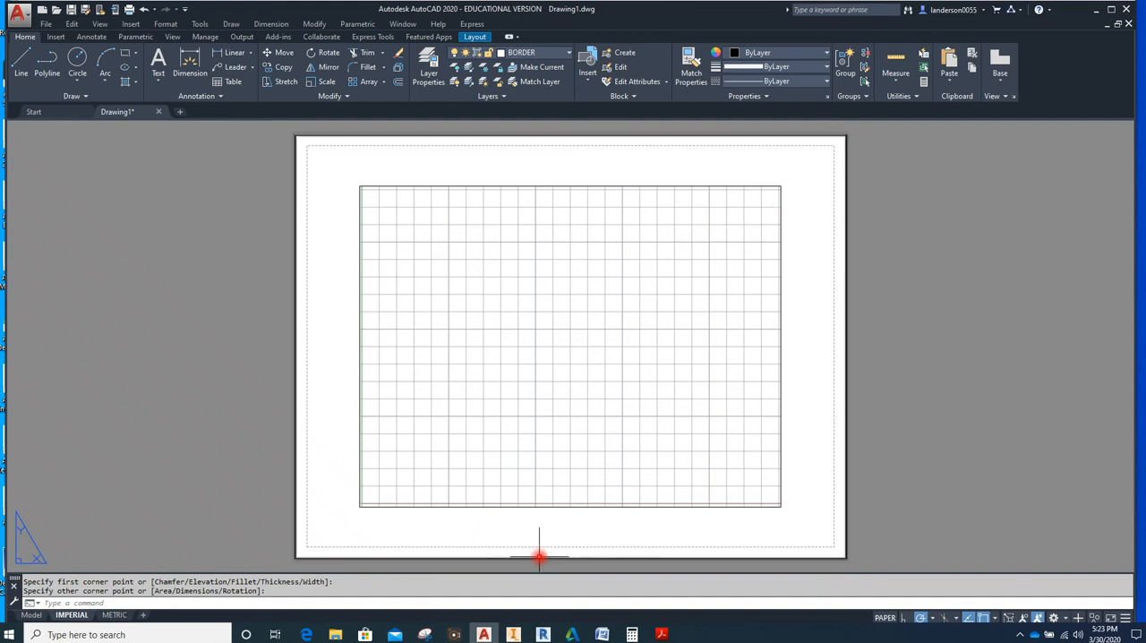
Offset the sheet-edge rectangle .25 inward and erase the original outer rectangle
left_click(399, 82)
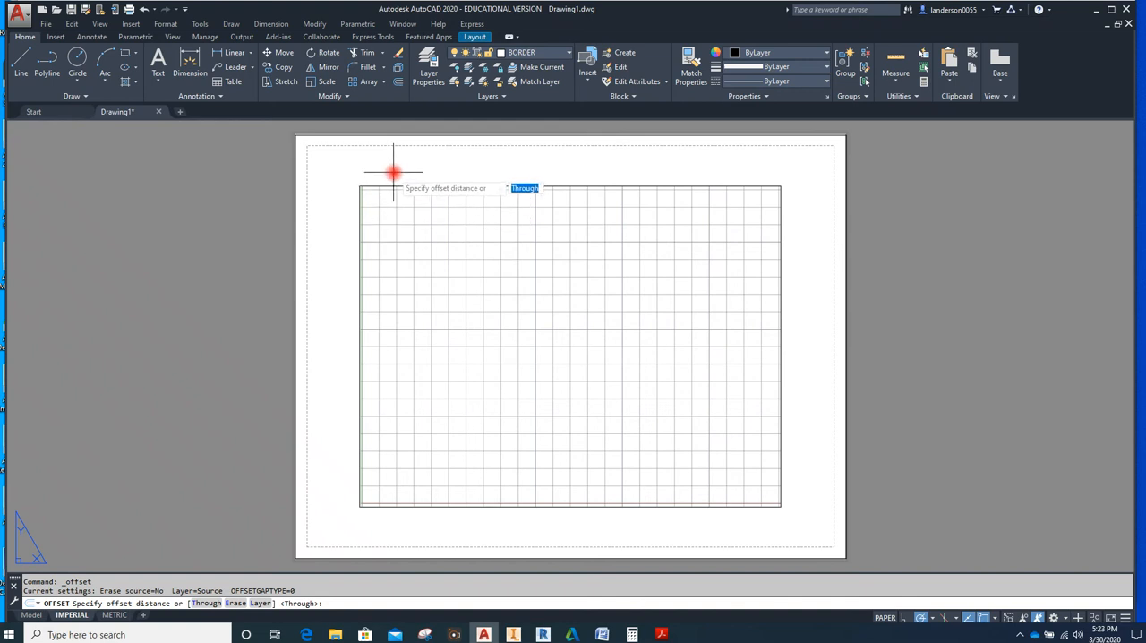
type(".25")
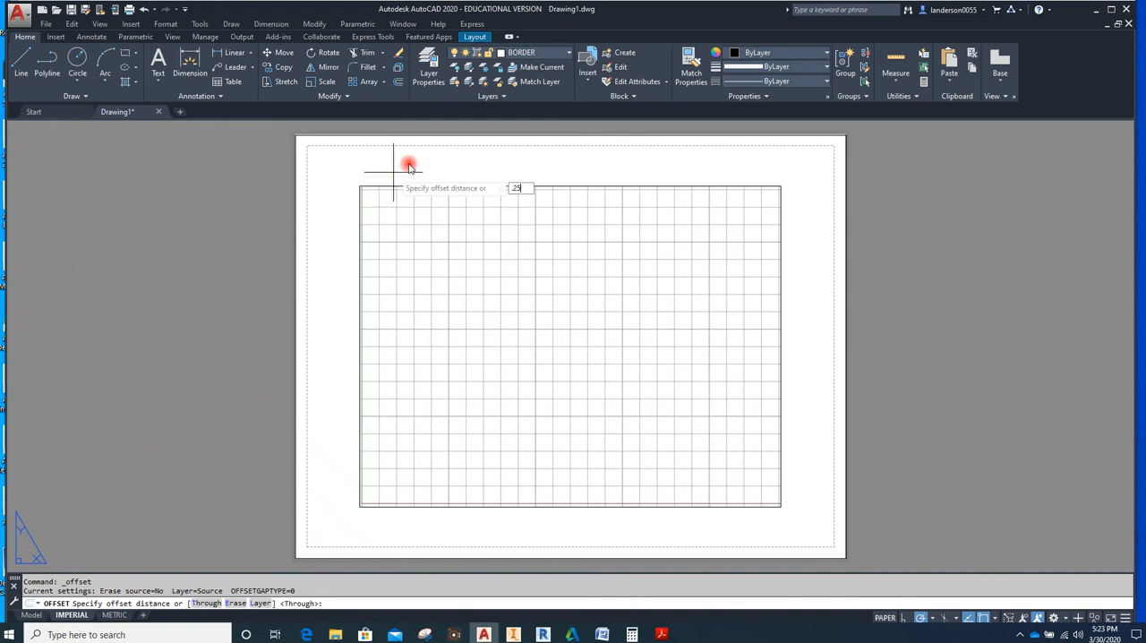
key("Return")
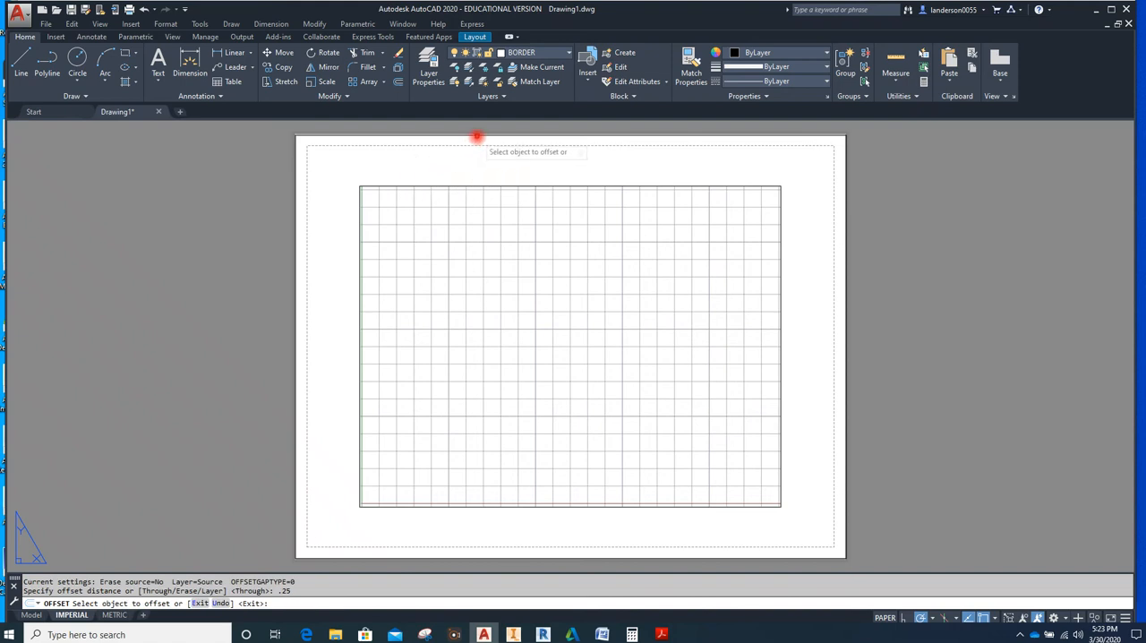
left_click(476, 136)
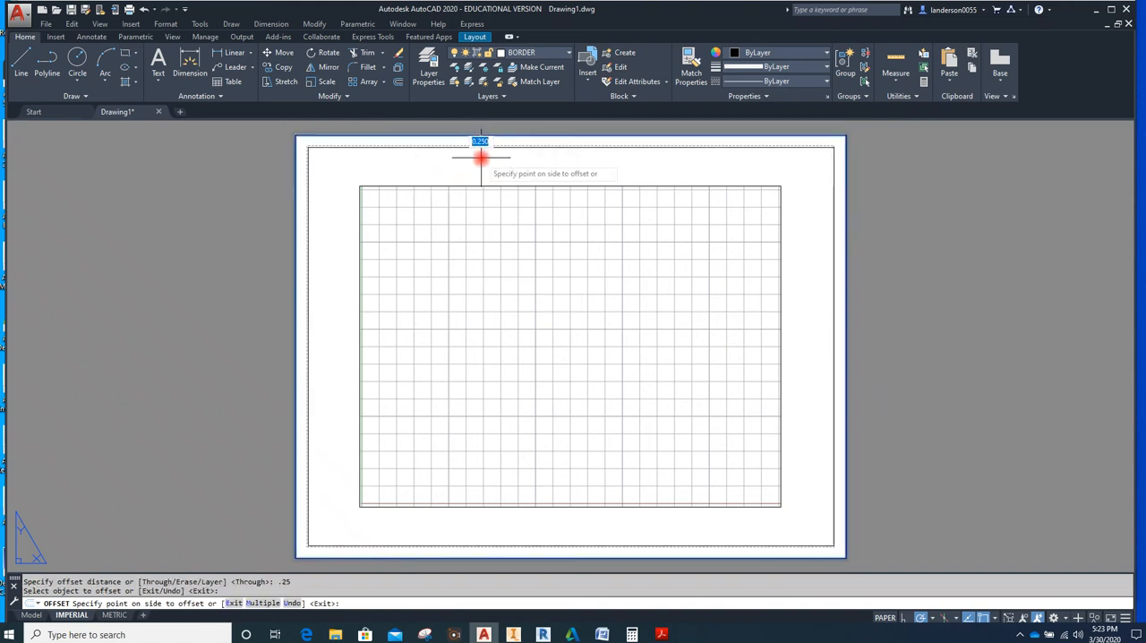
left_click(481, 159)
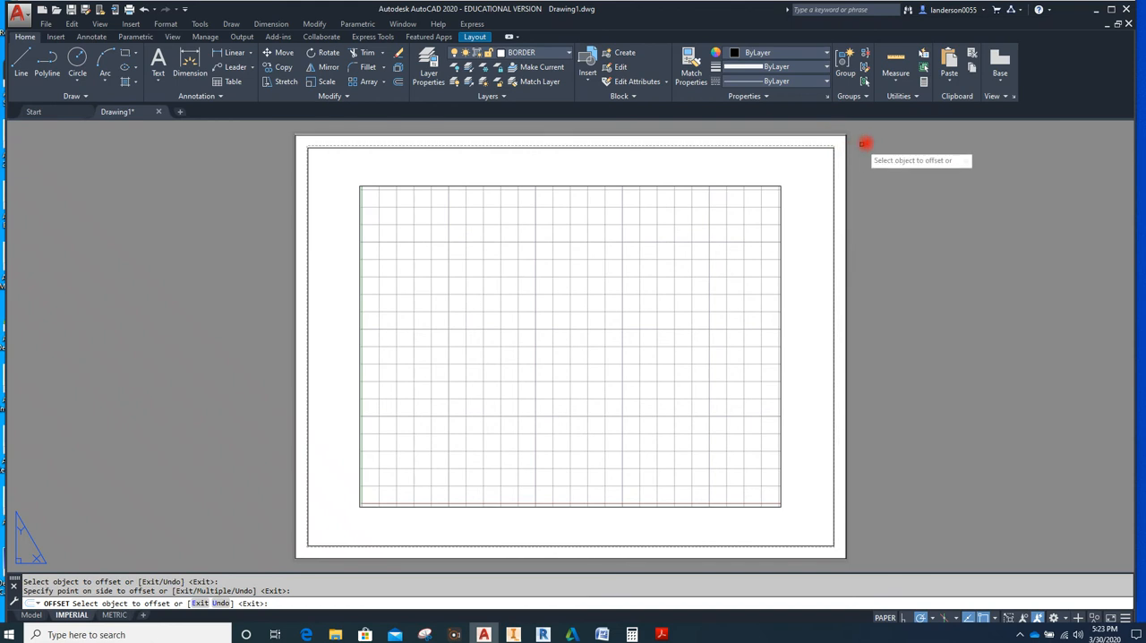
key("Escape")
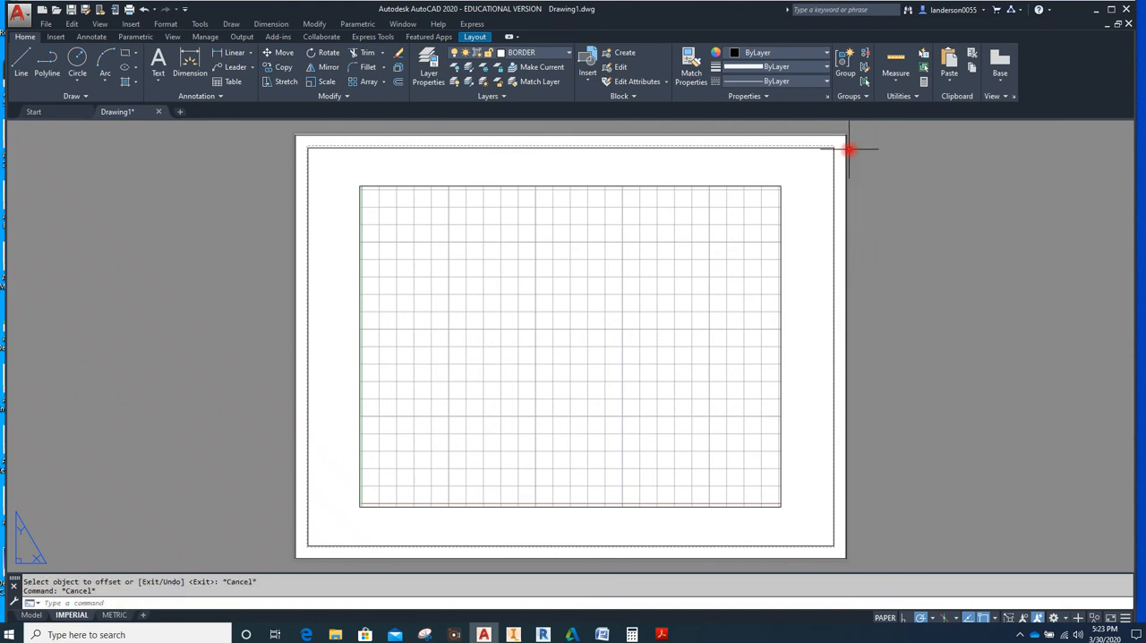
left_click(846, 150)
key("Delete")
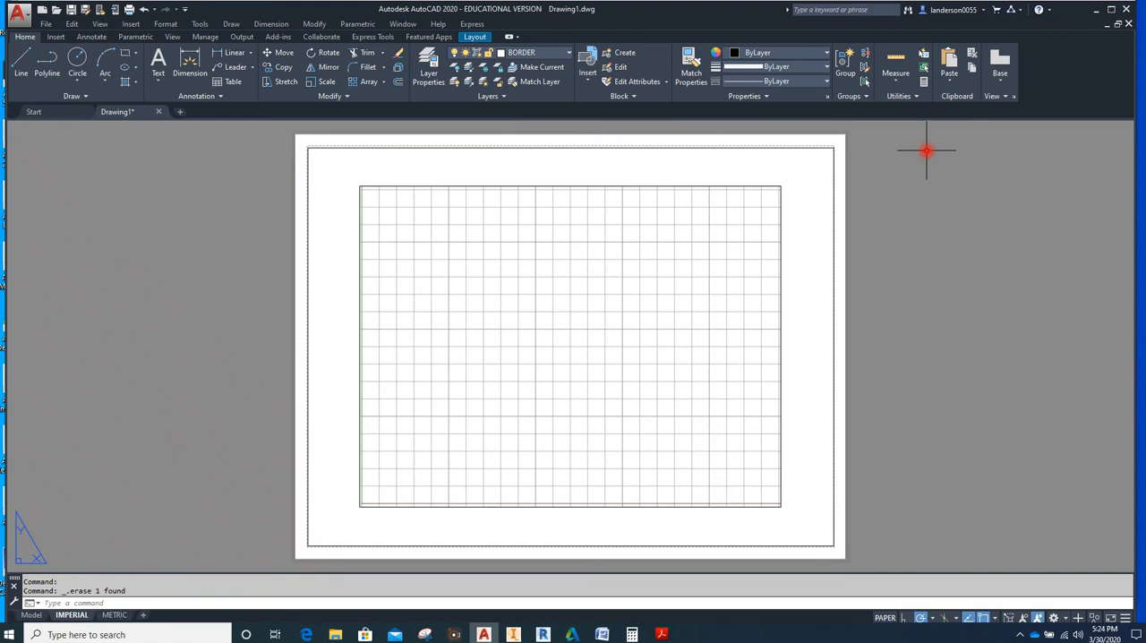
Explode the inner border rectangle into separate lines
left_click(834, 181)
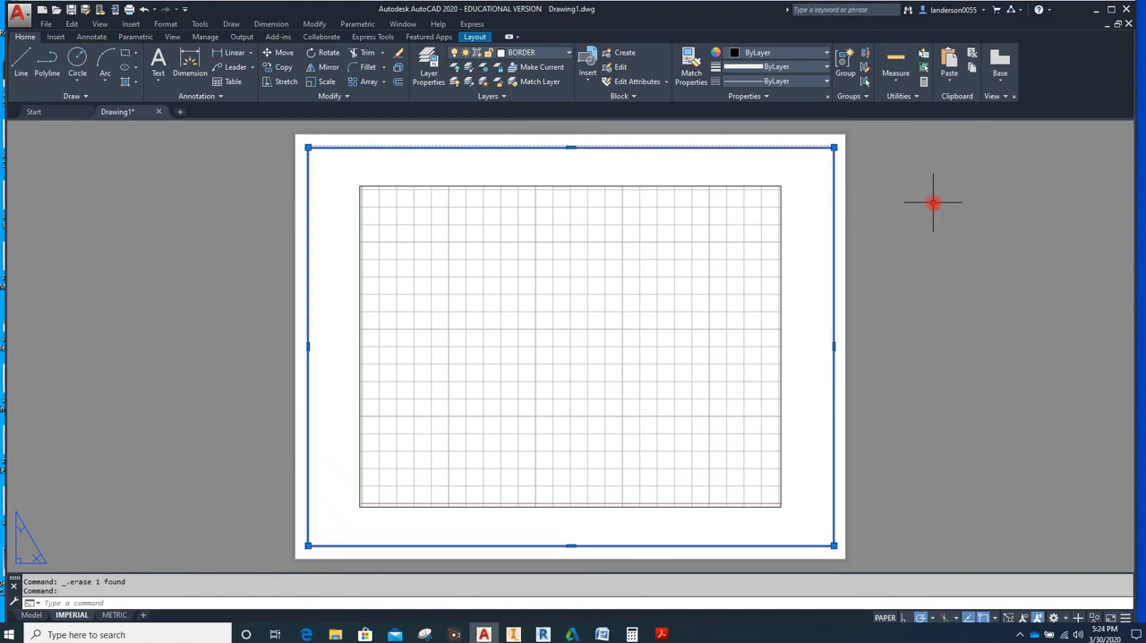
type("EX")
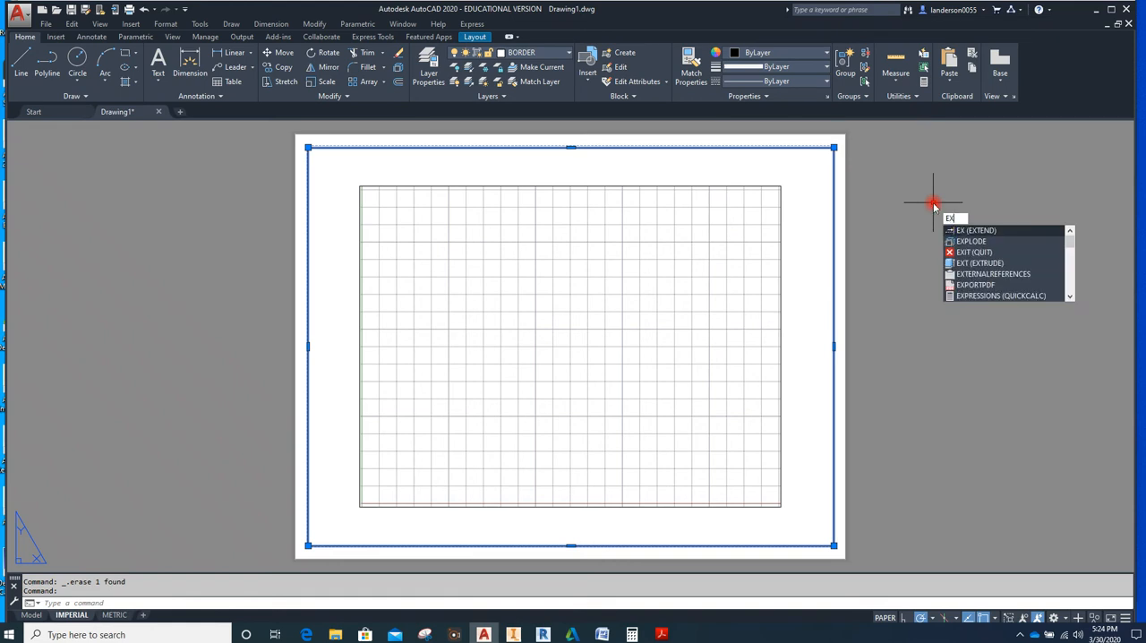
type("PLODE")
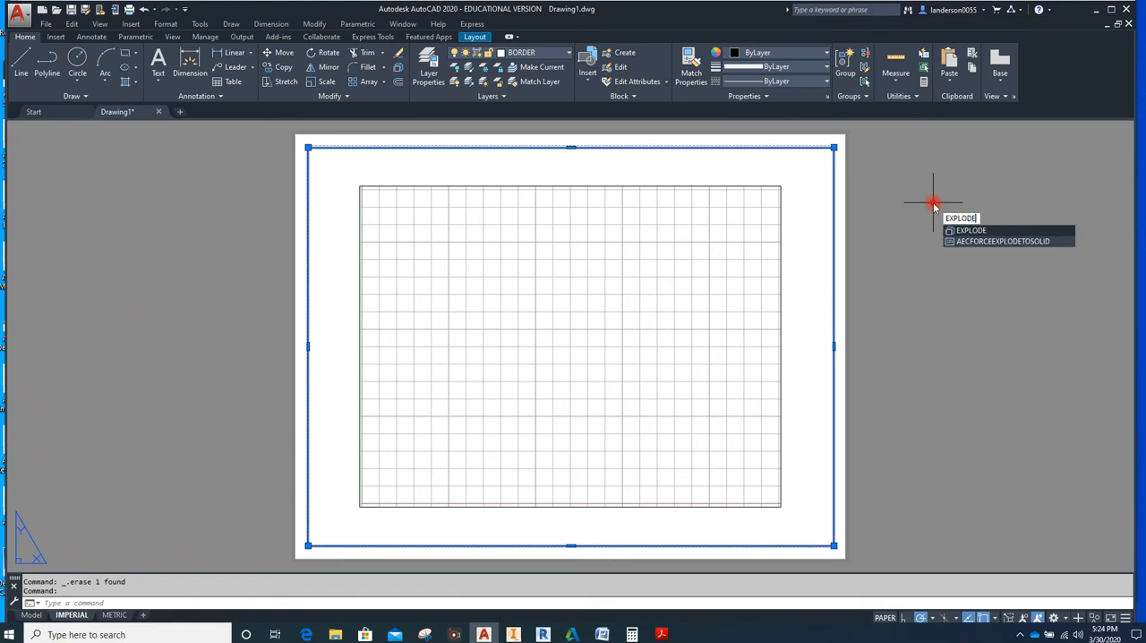
key("Return")
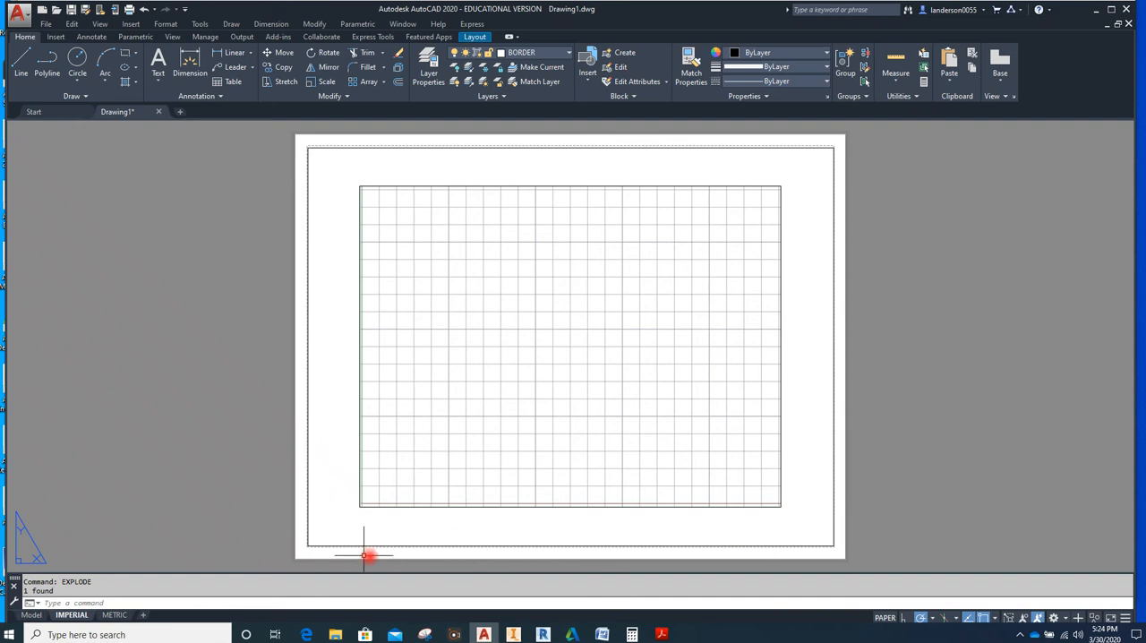
Offset the border's bottom line 3/8 upward to form the title block strip
left_click(399, 81)
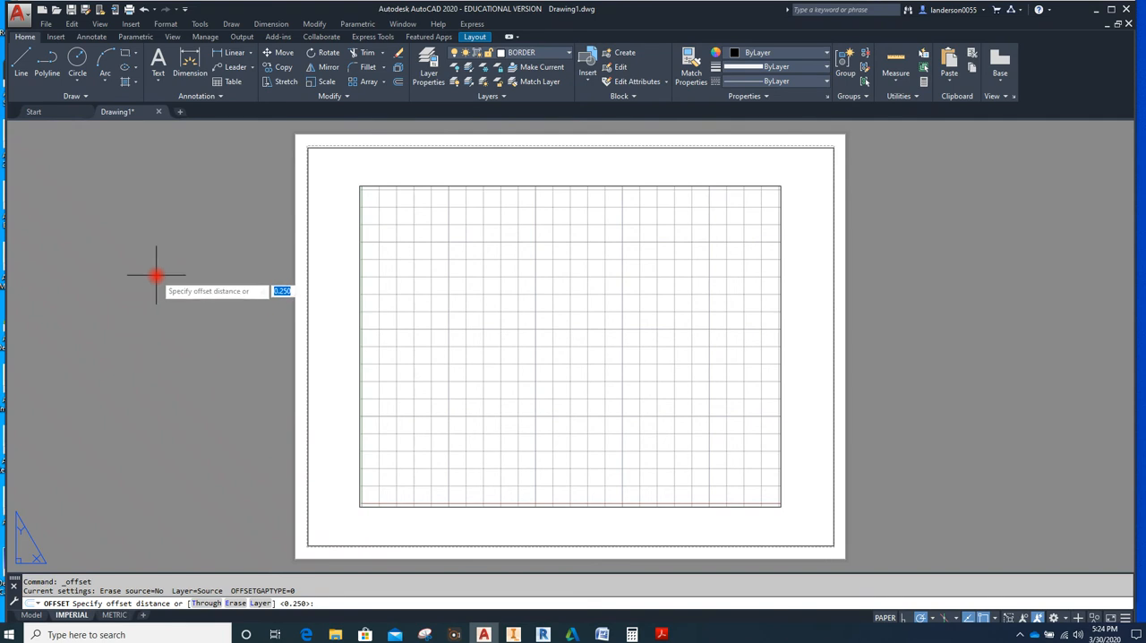
type("3/8")
key("Return")
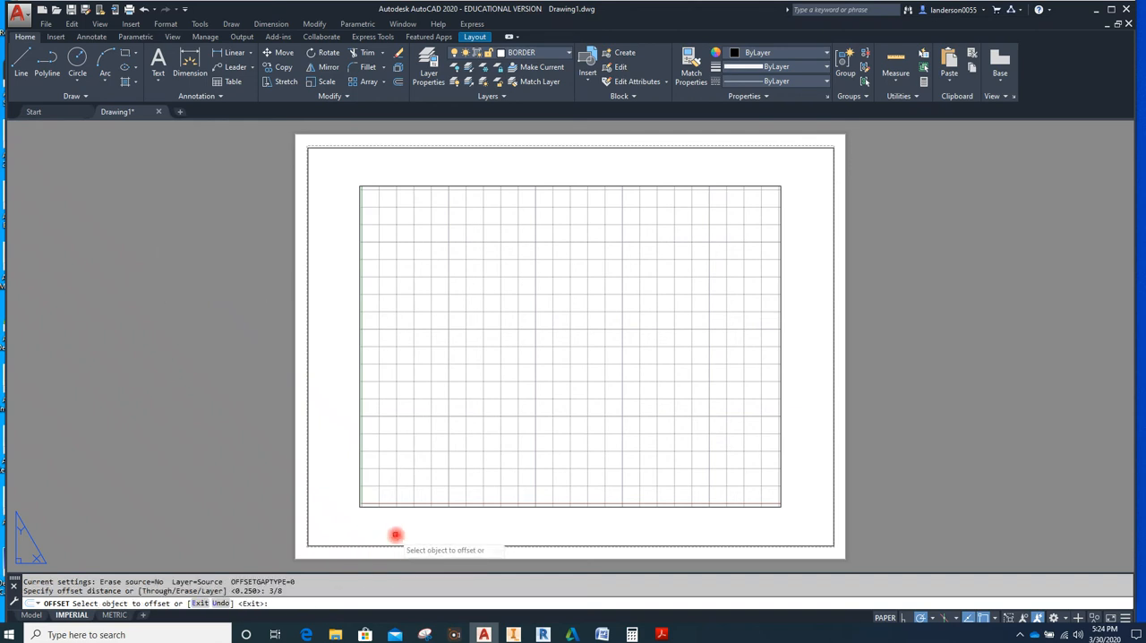
left_click(408, 545)
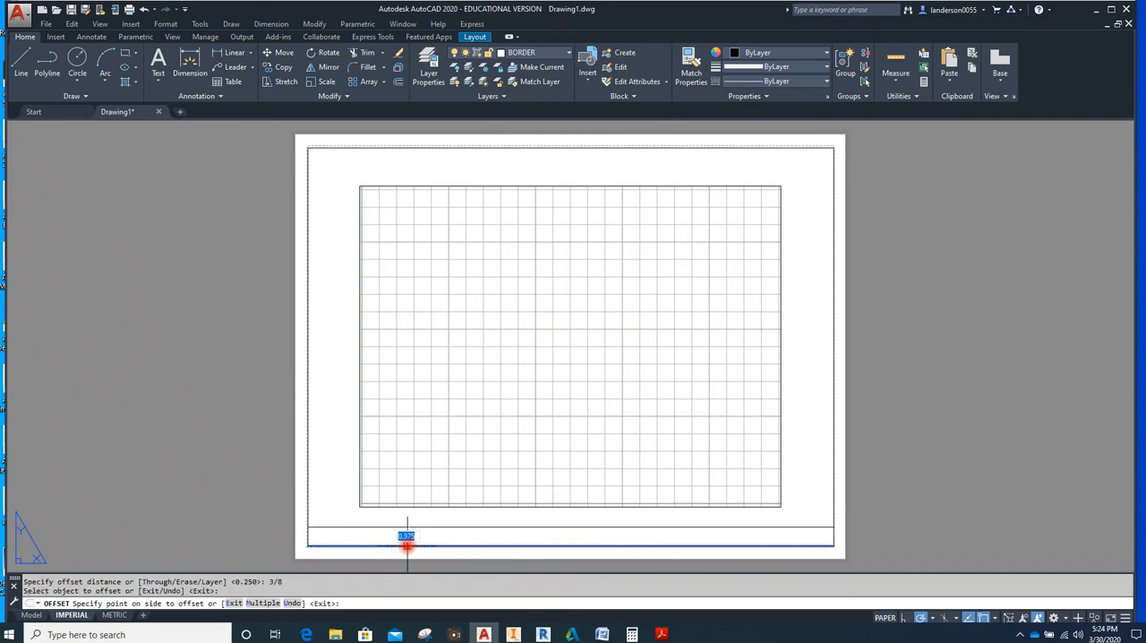
left_click(411, 530)
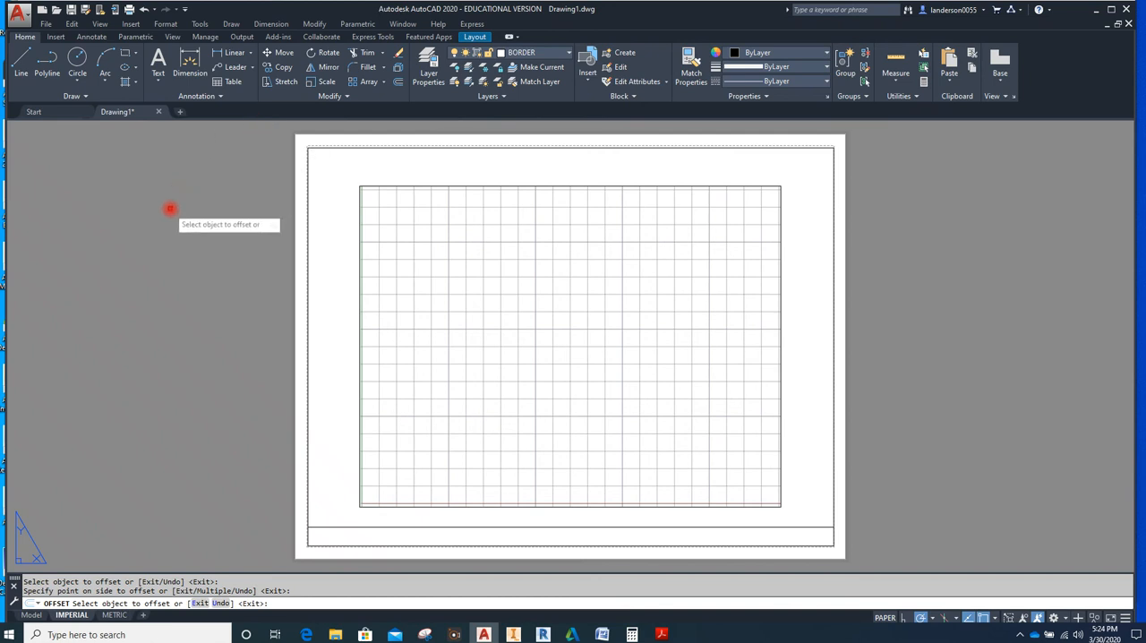
key("Escape")
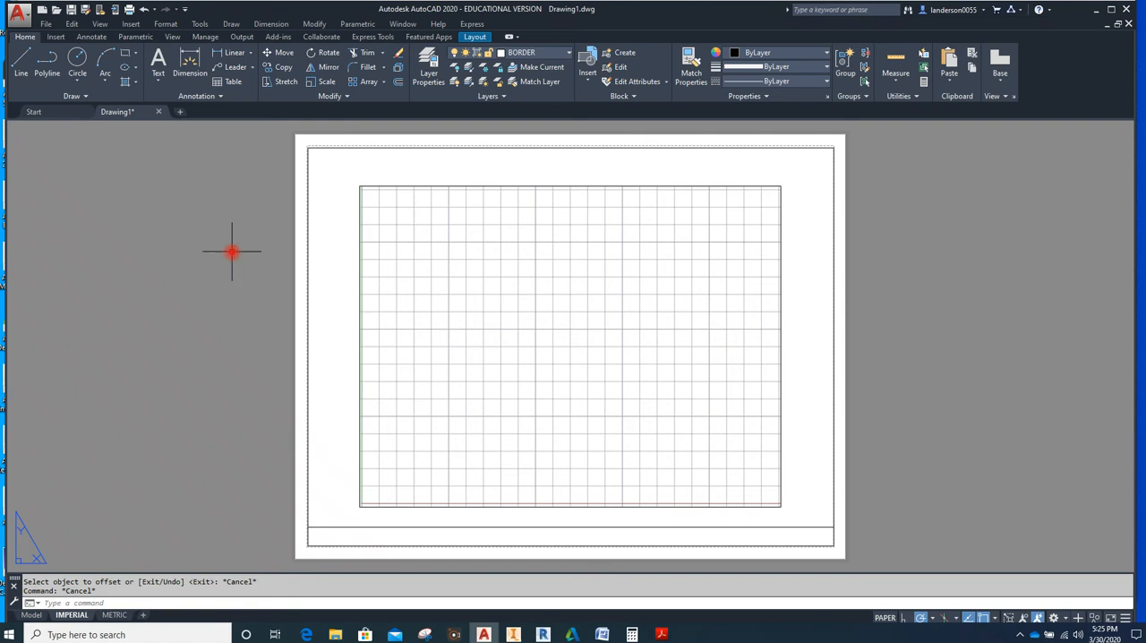
Start a single-line text at .125,.125 in the title block strip with height .125 and rotation 0
type("DT")
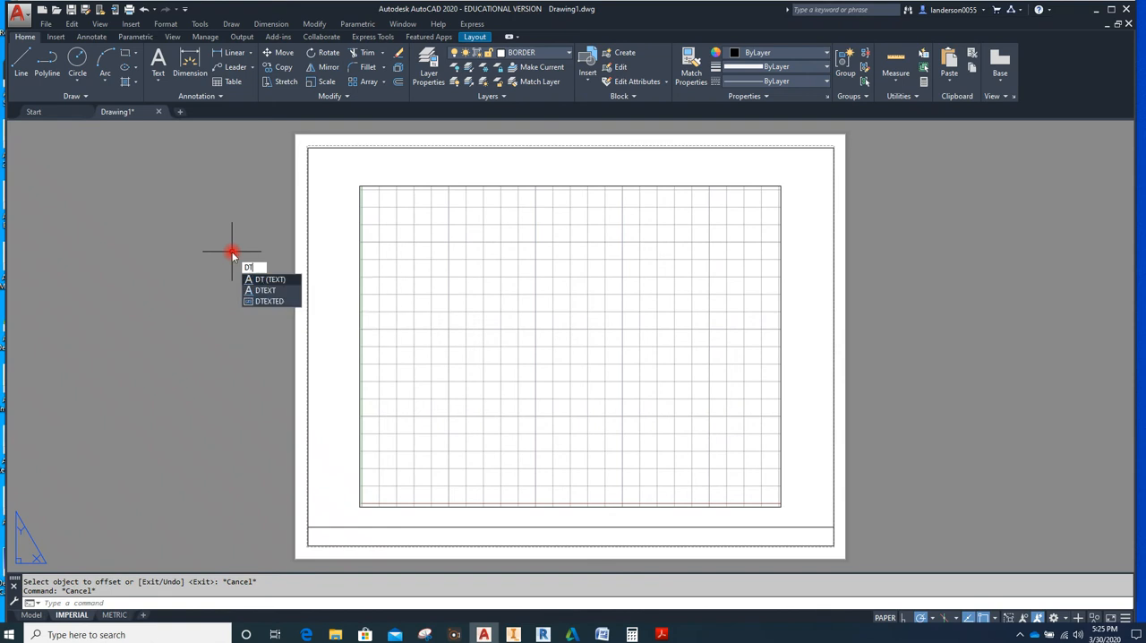
key("Return")
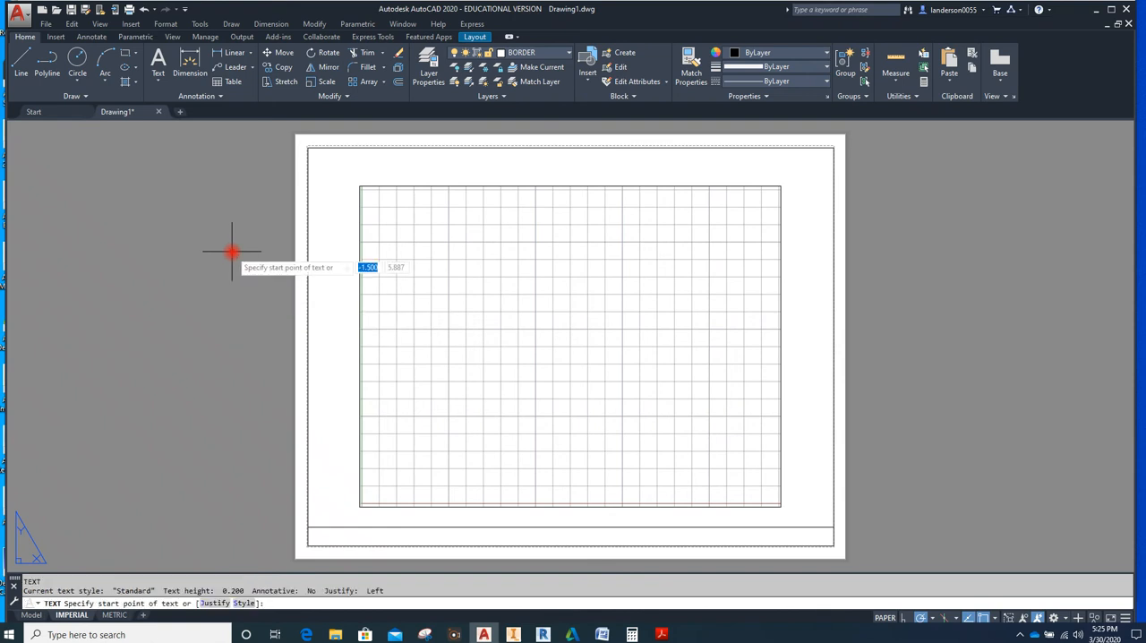
type(".125")
key("Tab")
type(".125")
key("Return")
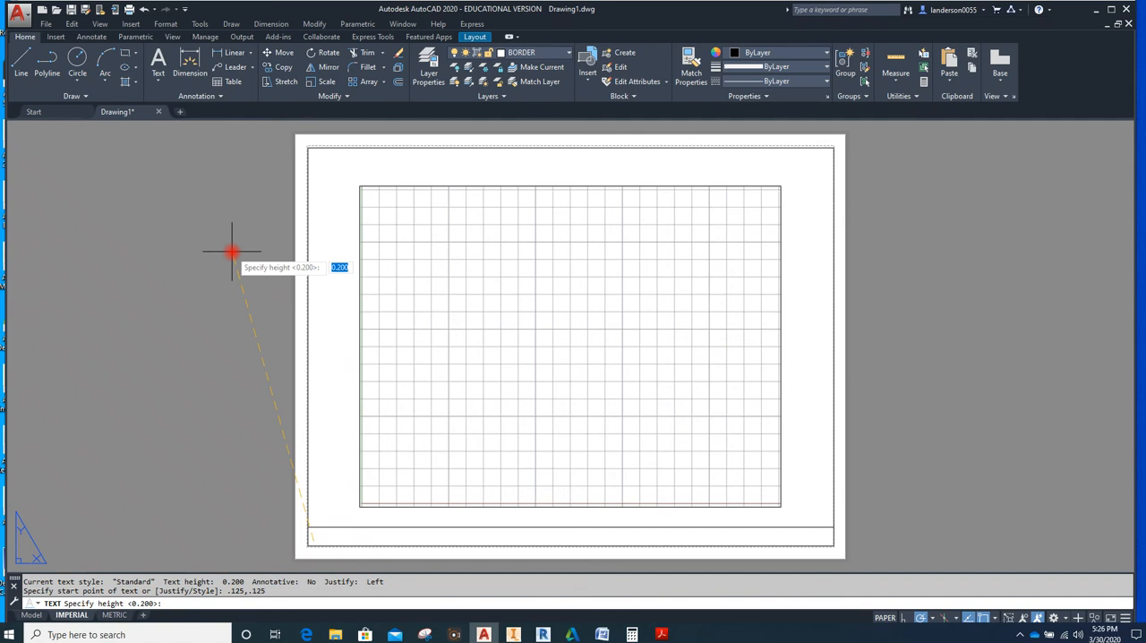
type(".125")
key("Return")
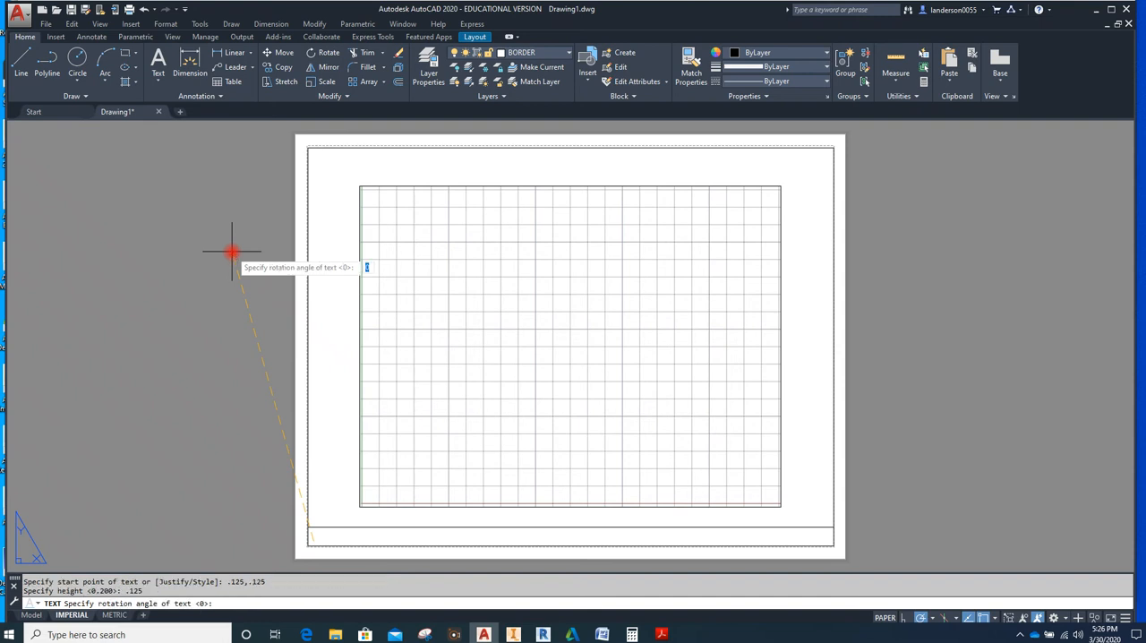
type("0")
key("Return")
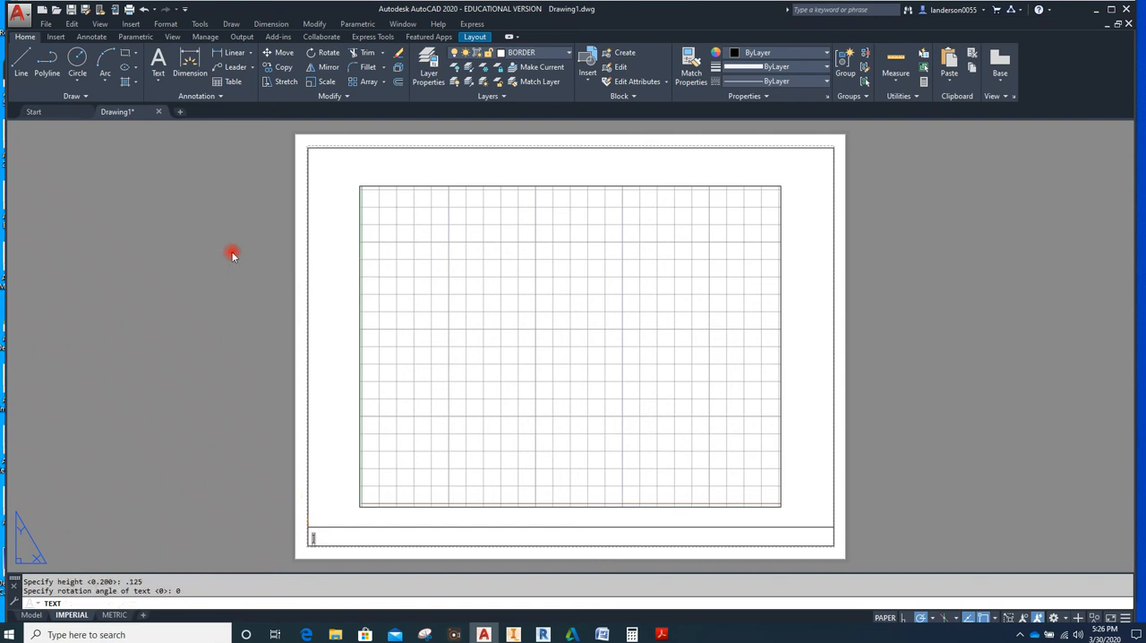
Enter the drafter's full name as the text and finish the text command
type("LON ANDER")
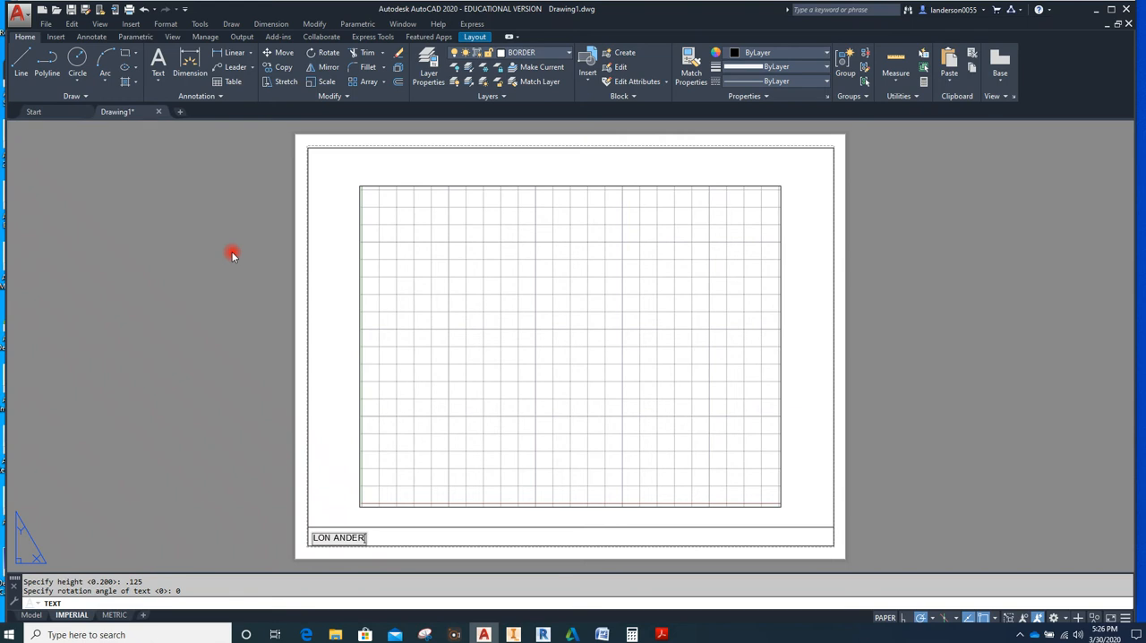
type("SON")
left_click(238, 368)
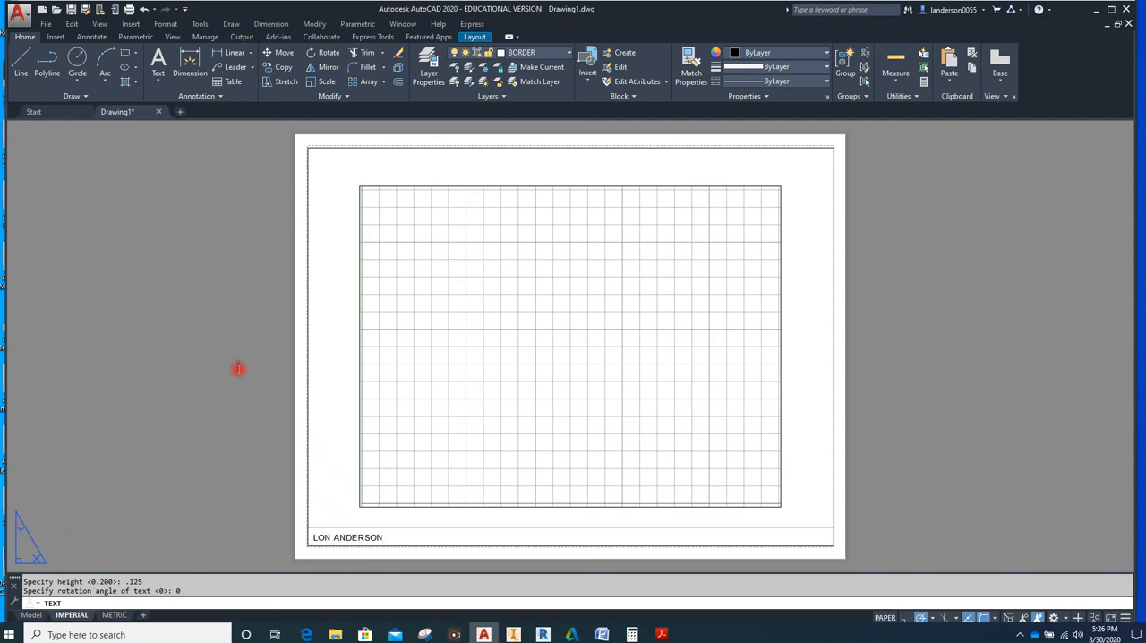
scroll(327, 564, "up", 6)
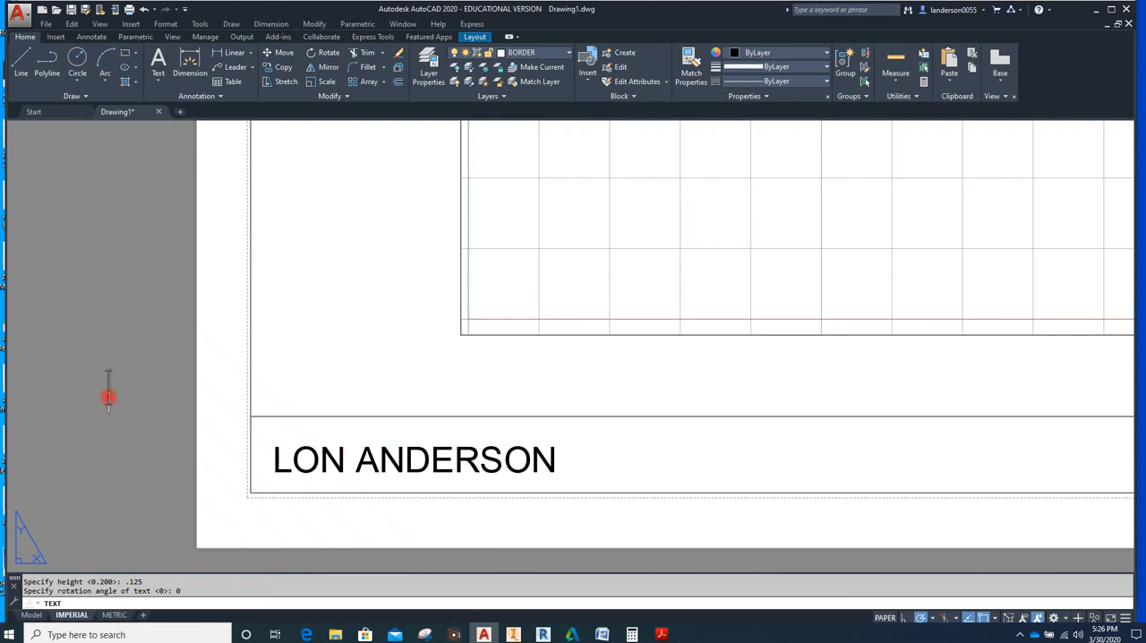
key("Escape")
key("Escape")
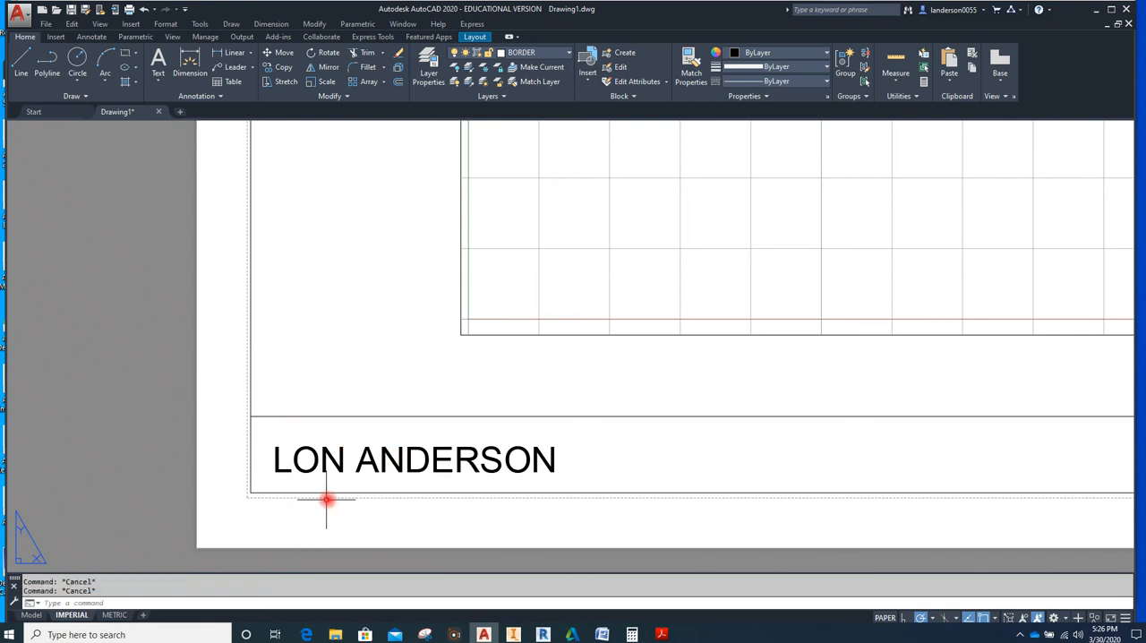
Move the name text straight up by about 0.017 to centre it in the title block strip
left_click(289, 472)
left_click(273, 473)
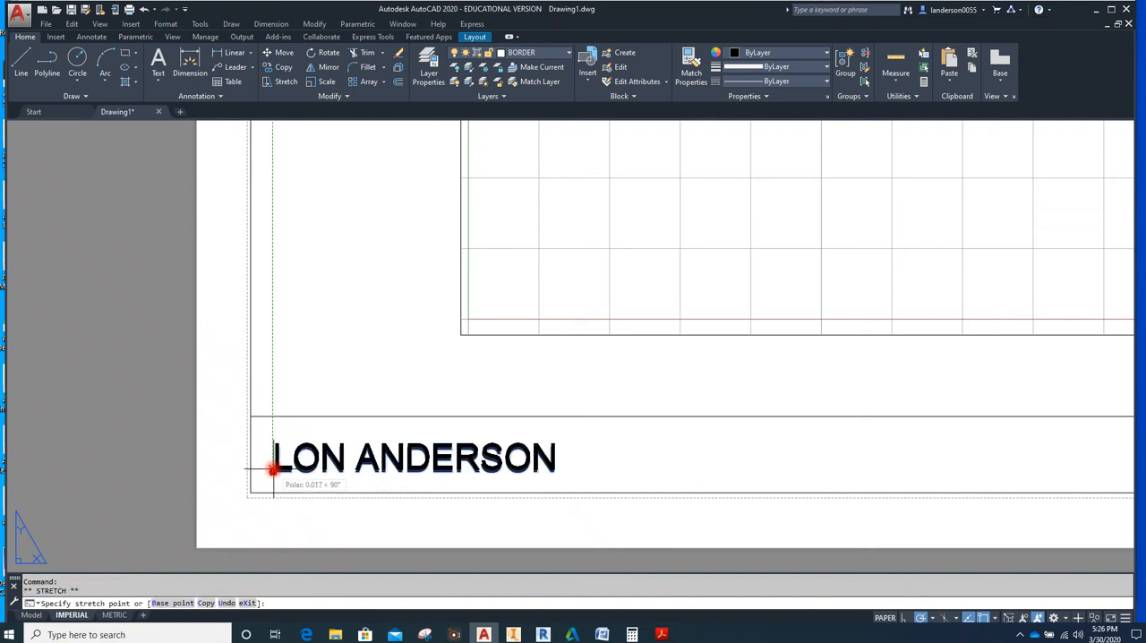
key("Escape")
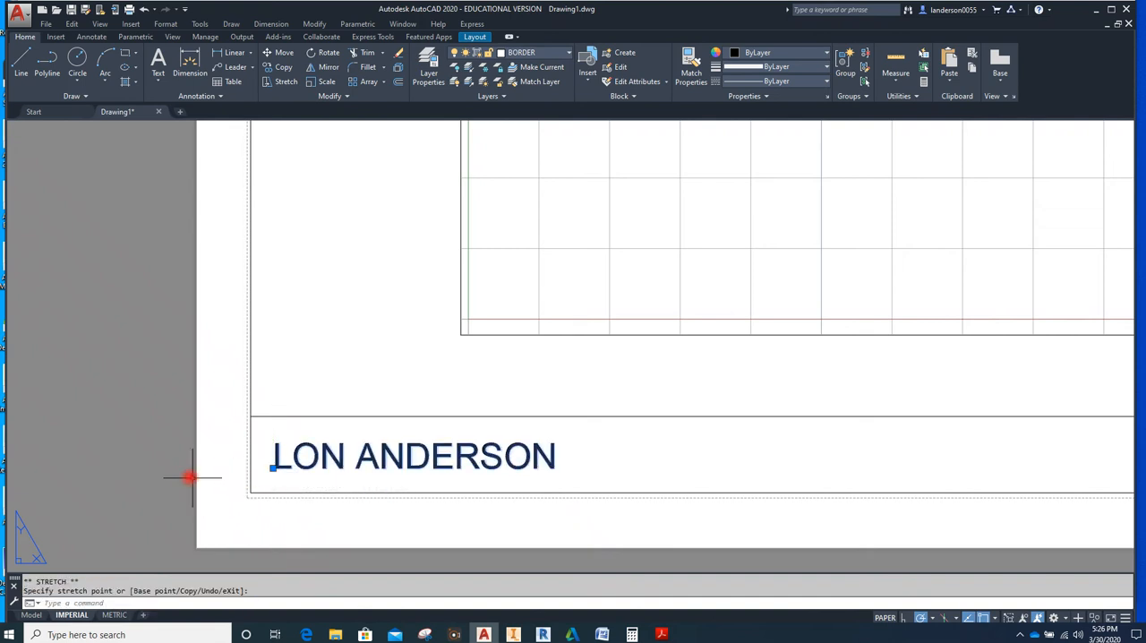
Draw a vertical line over the left end of the title block strip, from its upper corner to its lower corner
scroll(141, 435, "down", 4)
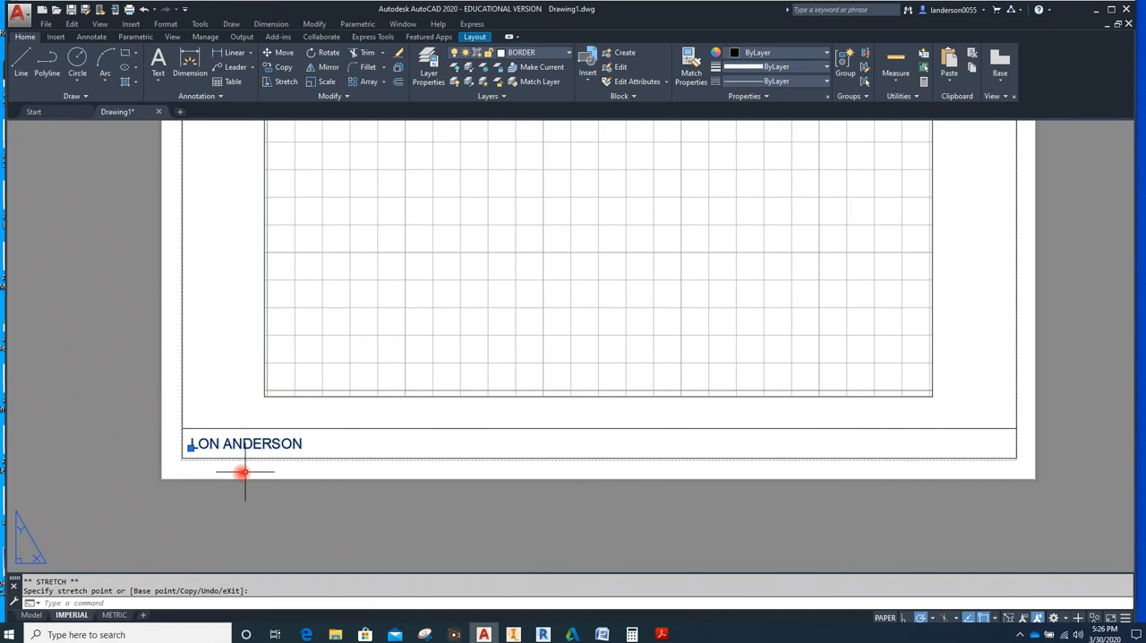
left_click(30, 66)
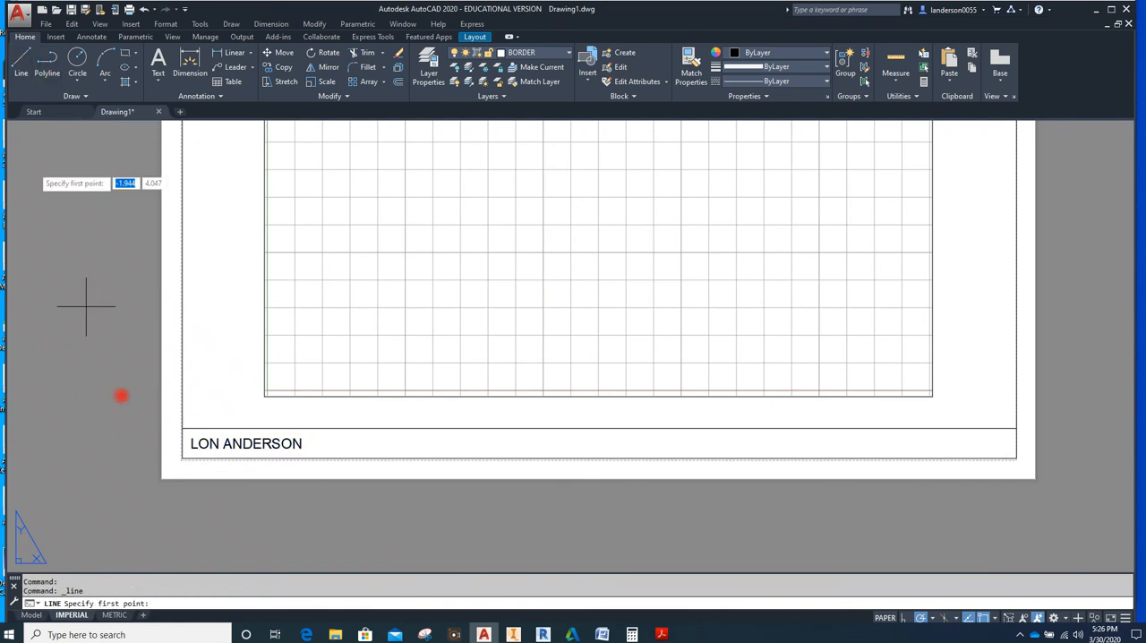
left_click(182, 430)
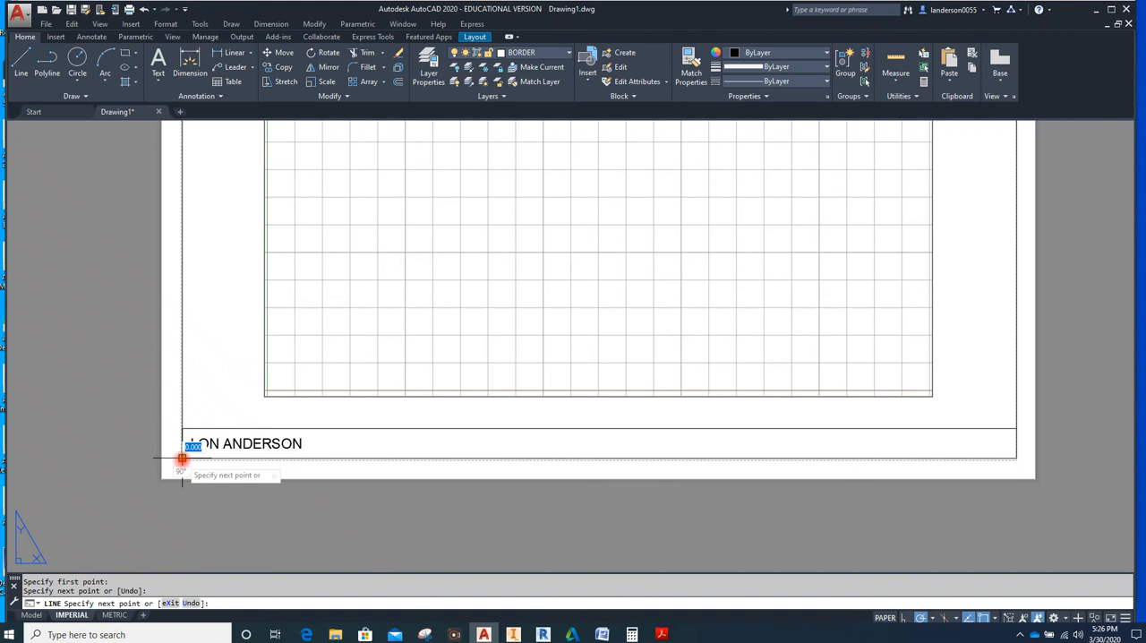
key("Escape")
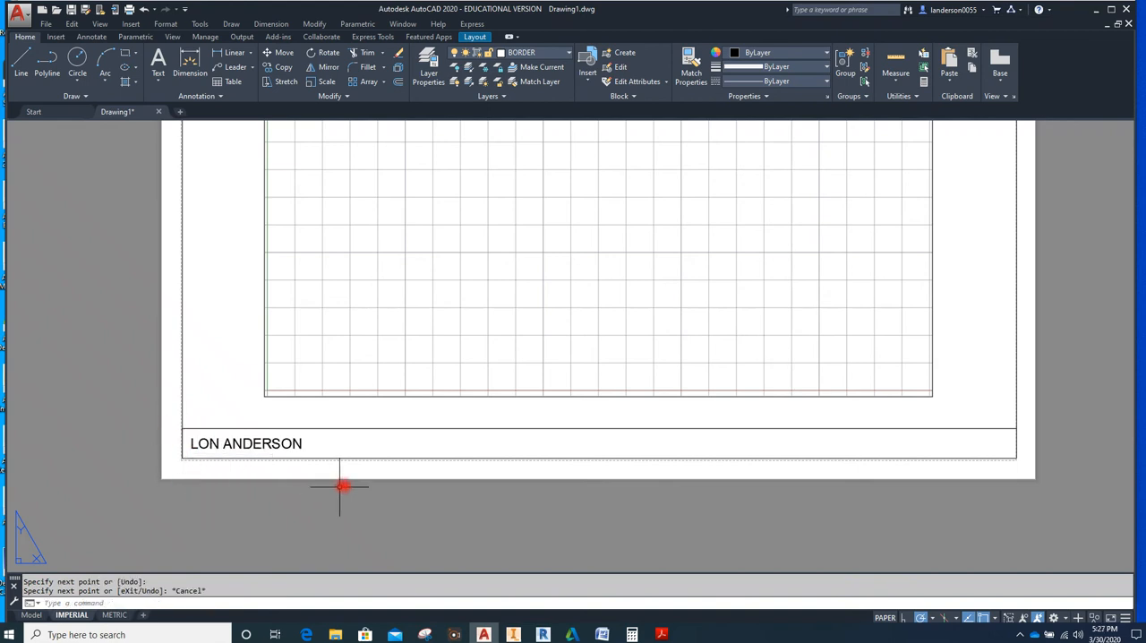
left_click(284, 444)
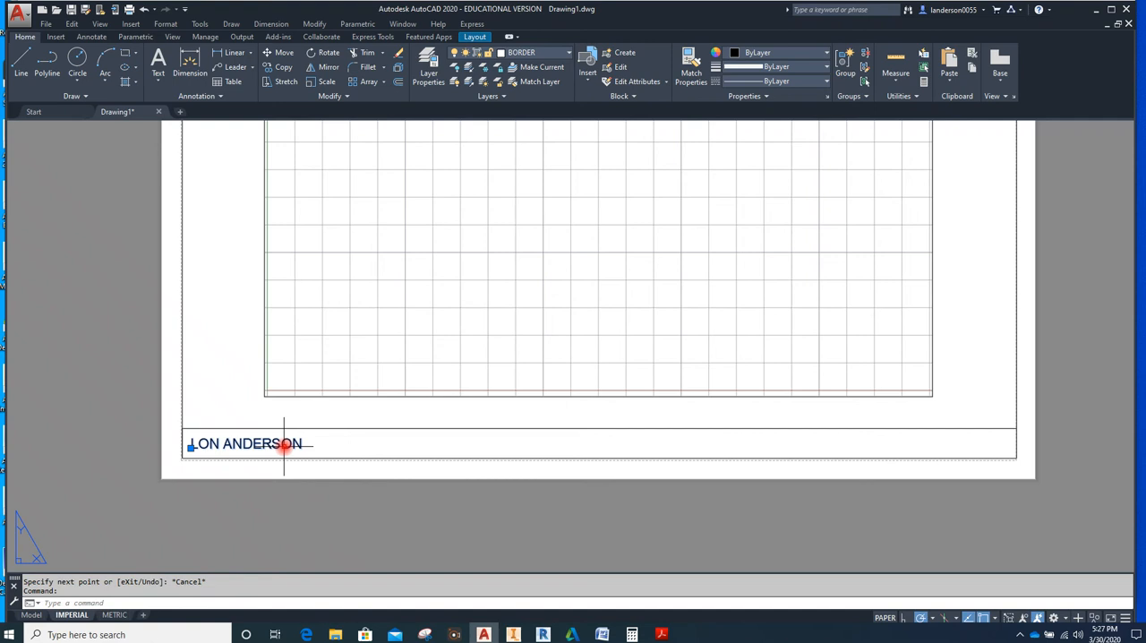
key("Escape")
key("Escape")
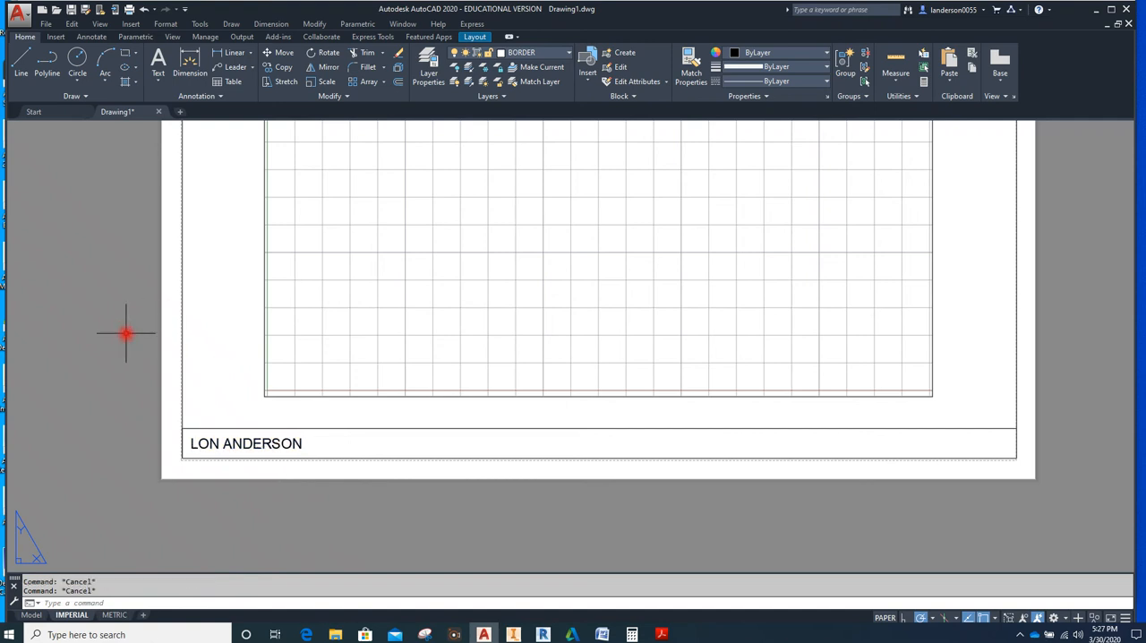
Copy the name text and the short vertical line 2.5 to the right along the strip, using the lower-left border corner as base point
type("CO")
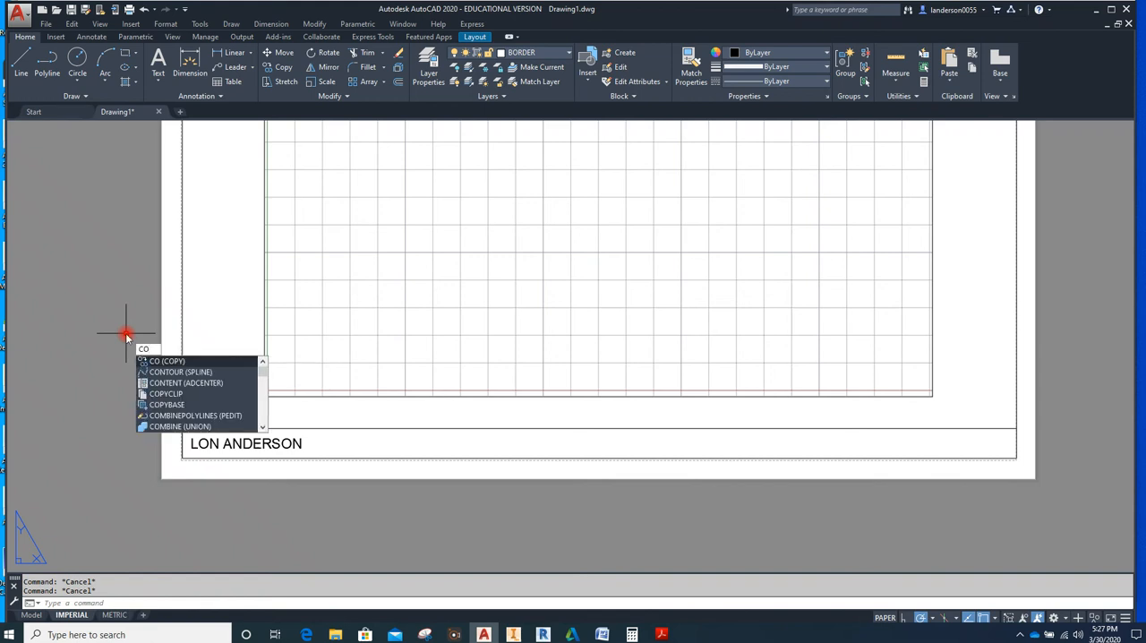
key("Return")
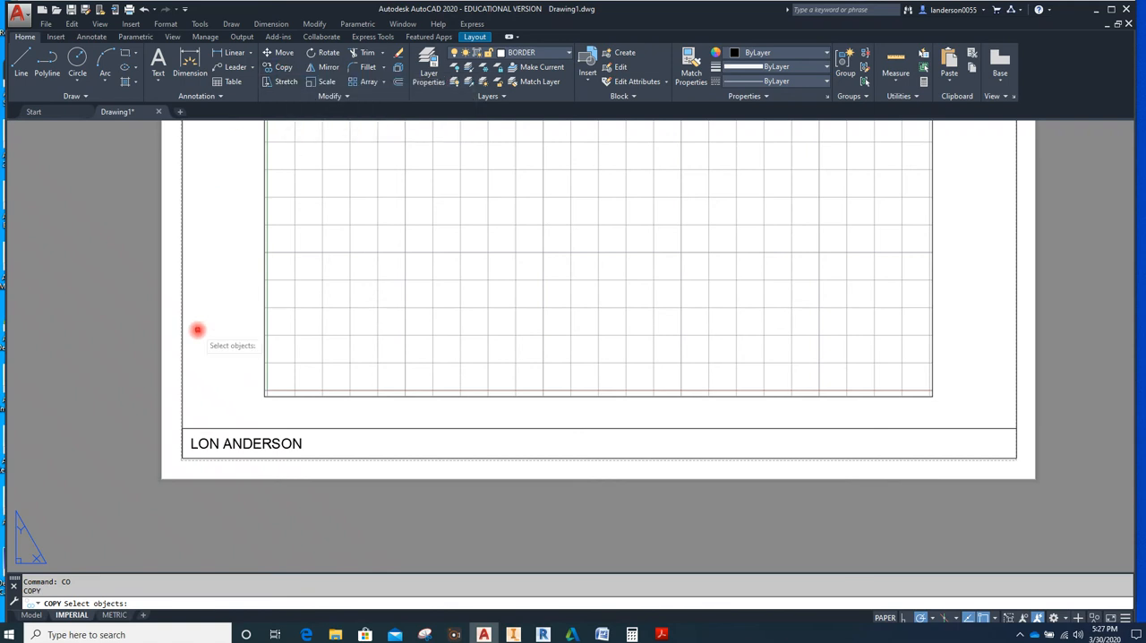
left_click(231, 444)
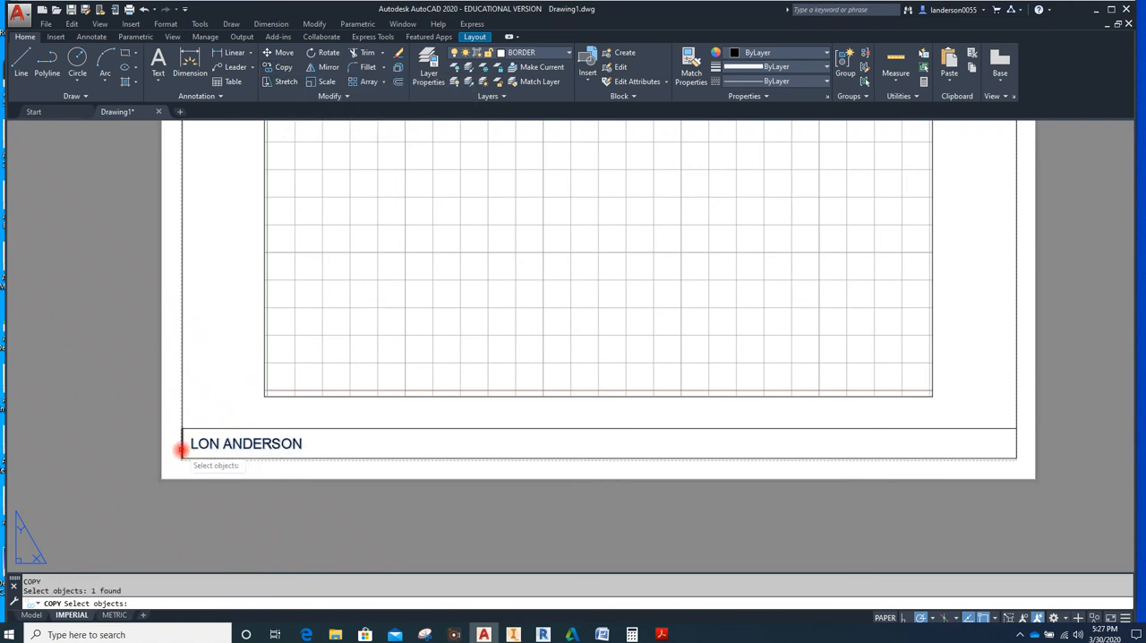
left_click(180, 449)
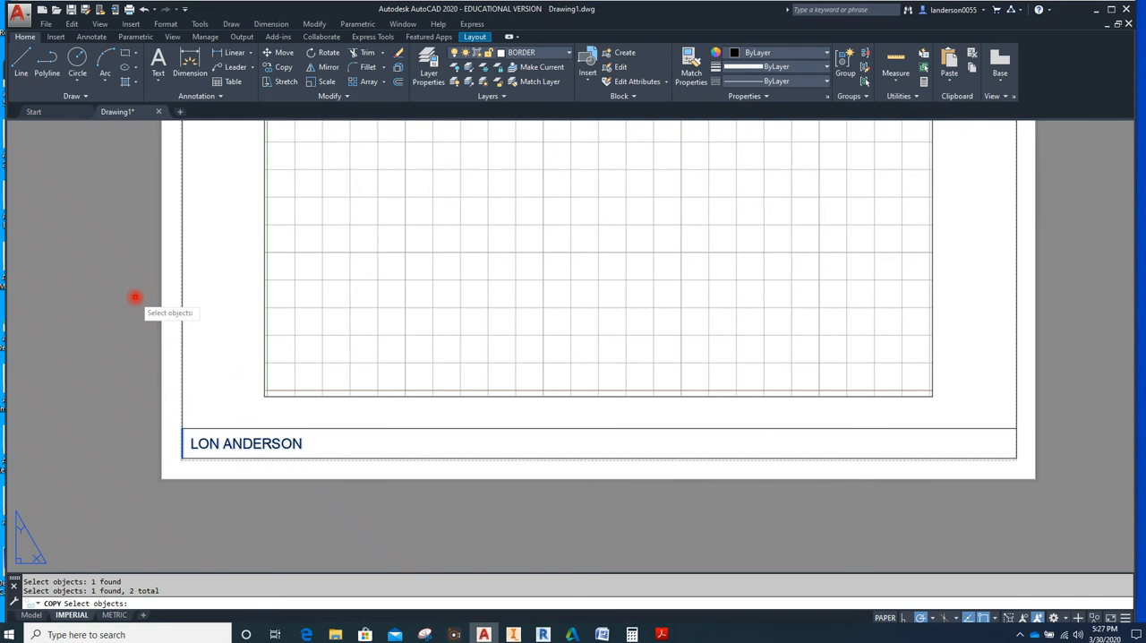
key("Return")
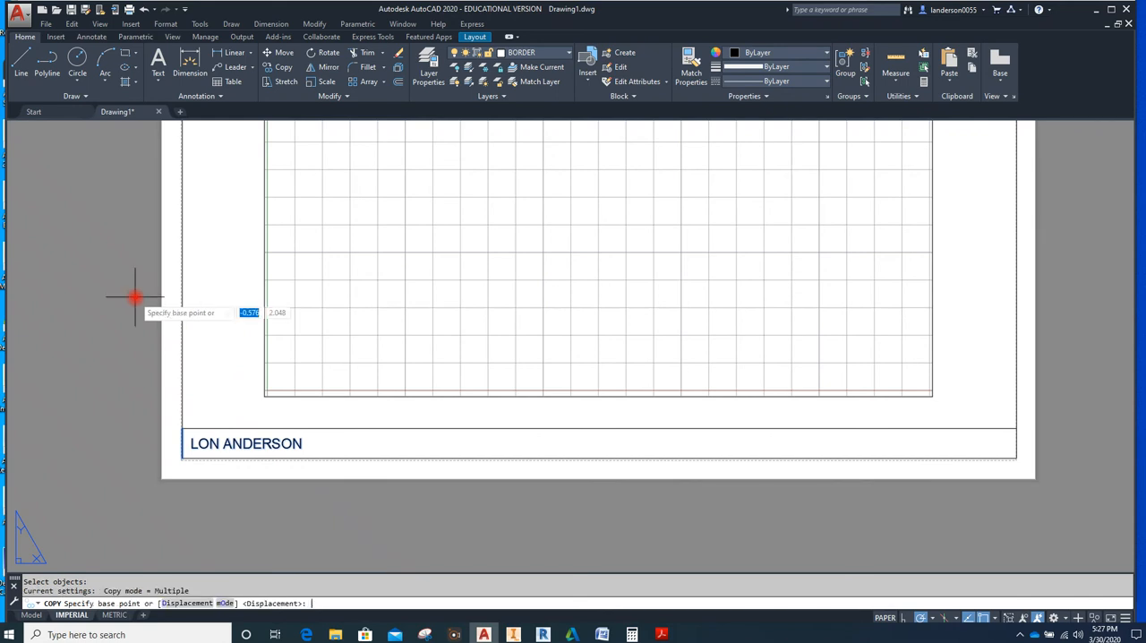
left_click(181, 458)
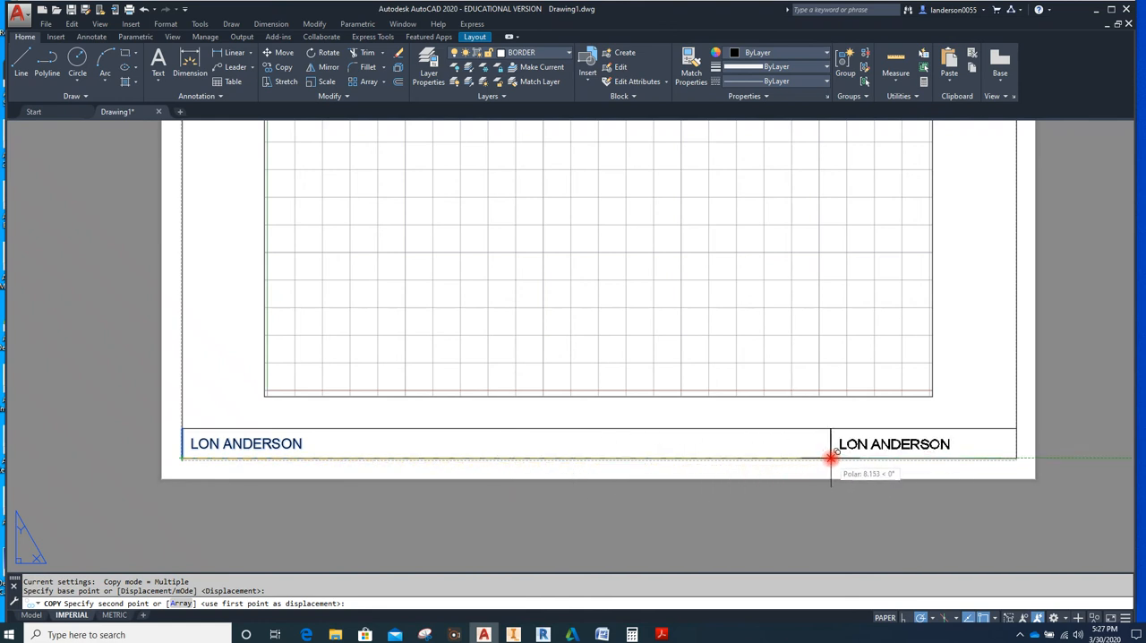
type("2.5")
key("Return")
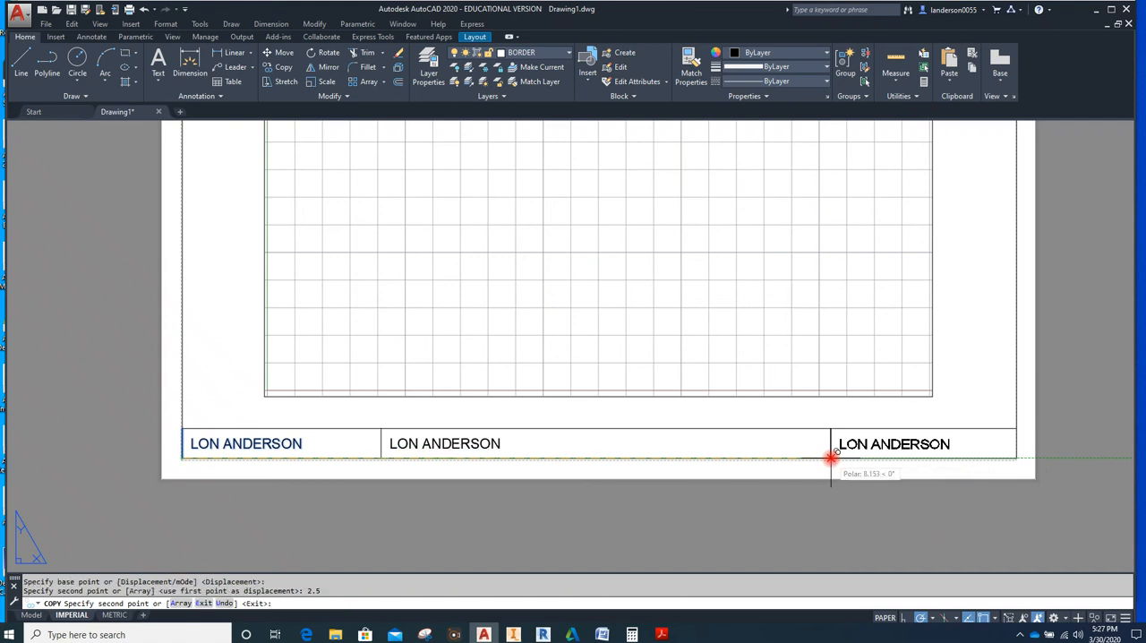
Place further copies of the text and divider line at 3.75, 4.75 and 8.75 from the base point and end the copying
type("3.75")
key("Return")
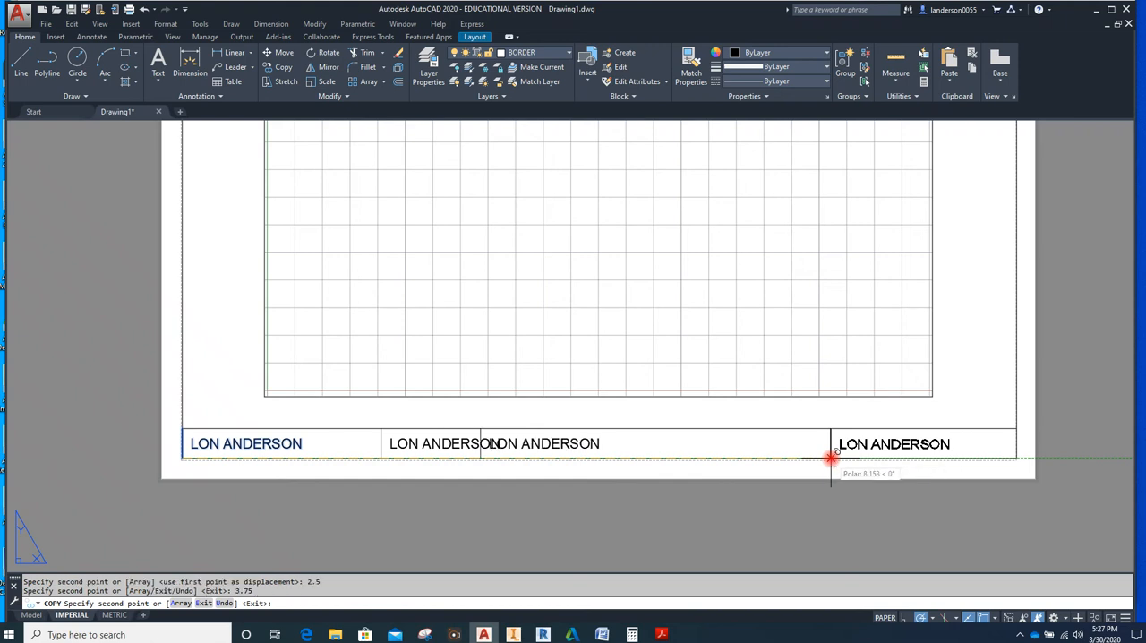
type("4.75")
key("Return")
type("8")
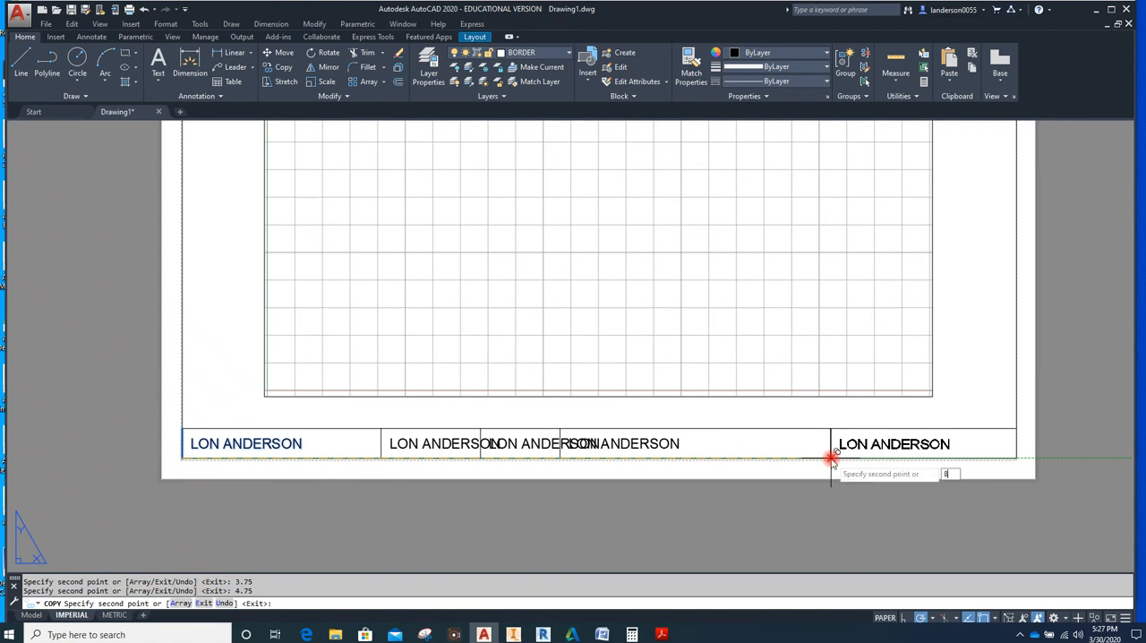
type(".75")
key("Return")
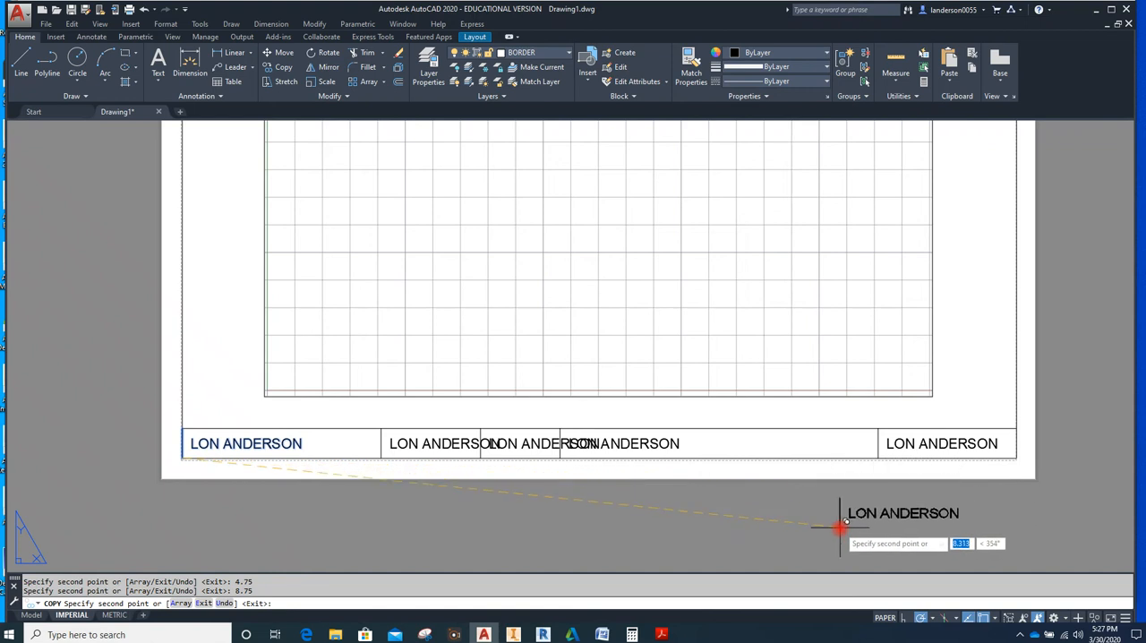
key("Escape")
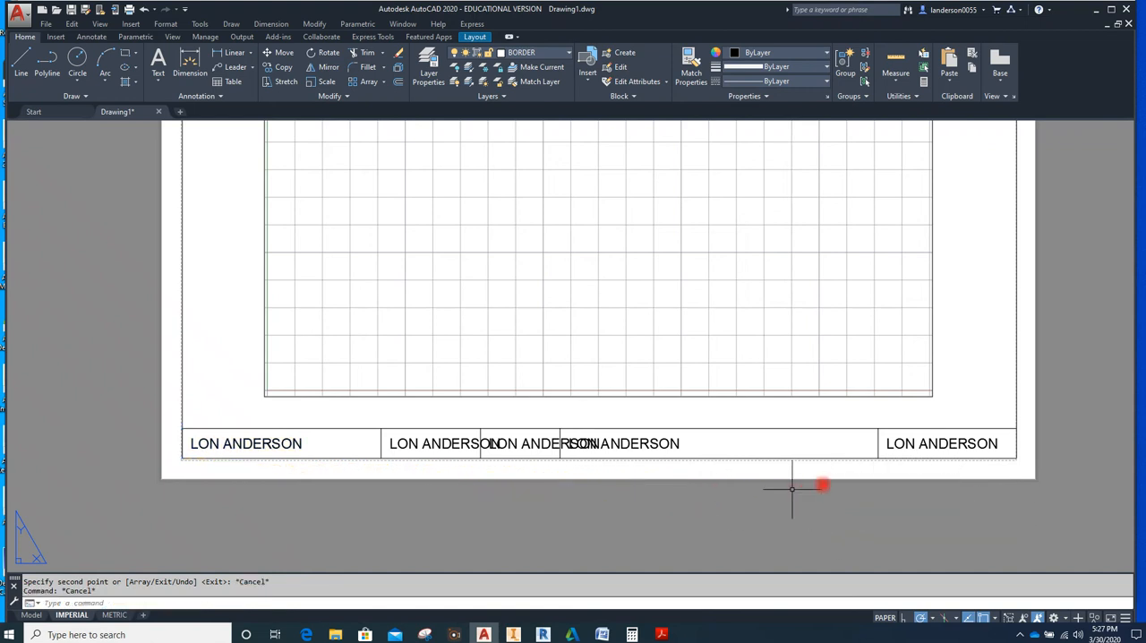
Change the copied text in the last title block cell to "SCALE:"
left_click(968, 445)
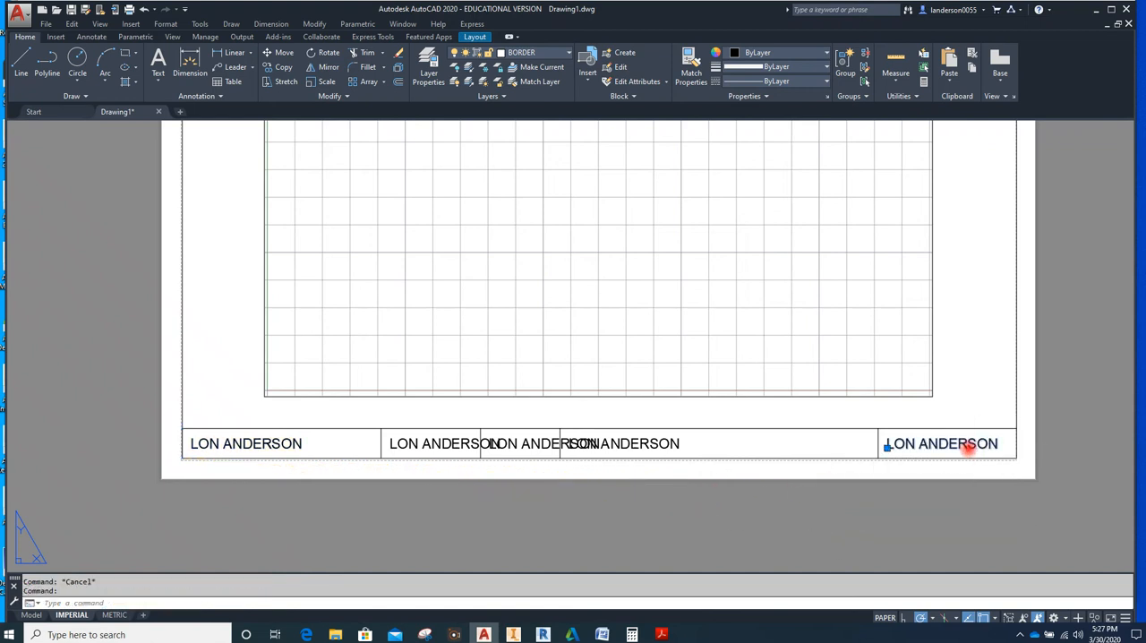
double_click(968, 448)
type("S")
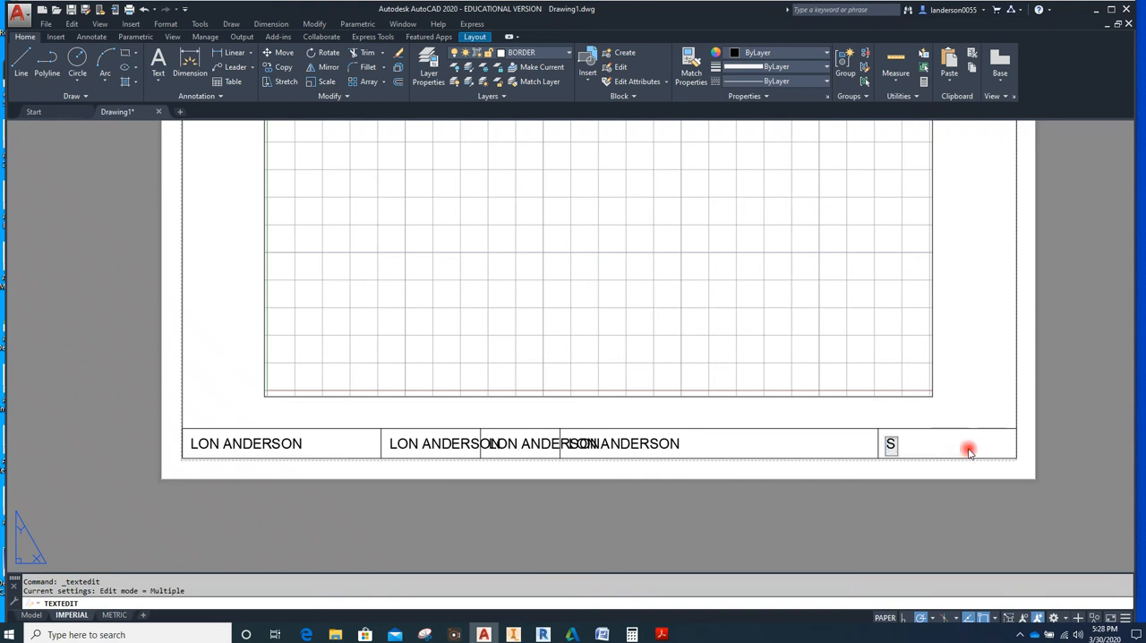
type("CALE:")
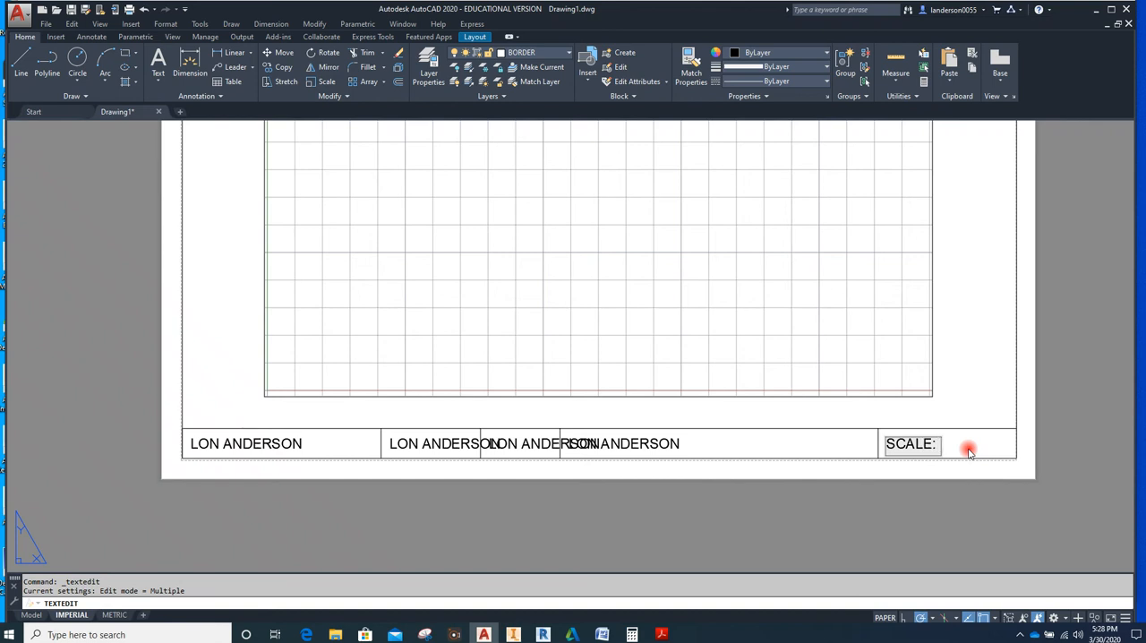
Change the copied text in the widest title block cell, just before the scale cell, to "ASSIGNMENT"
left_click(652, 440)
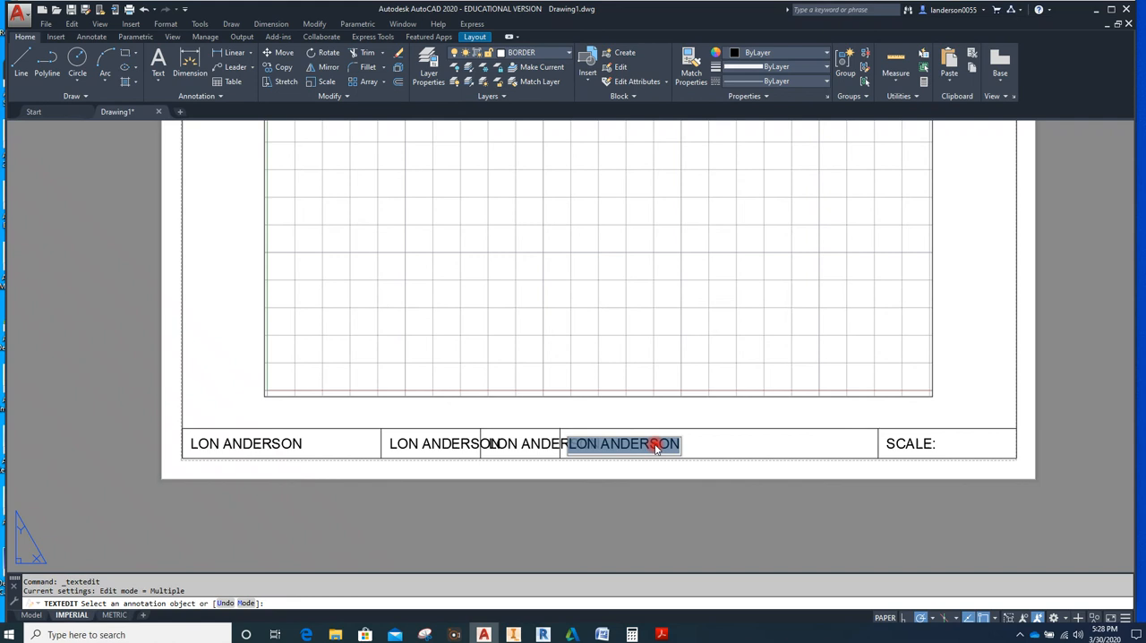
type("ASS")
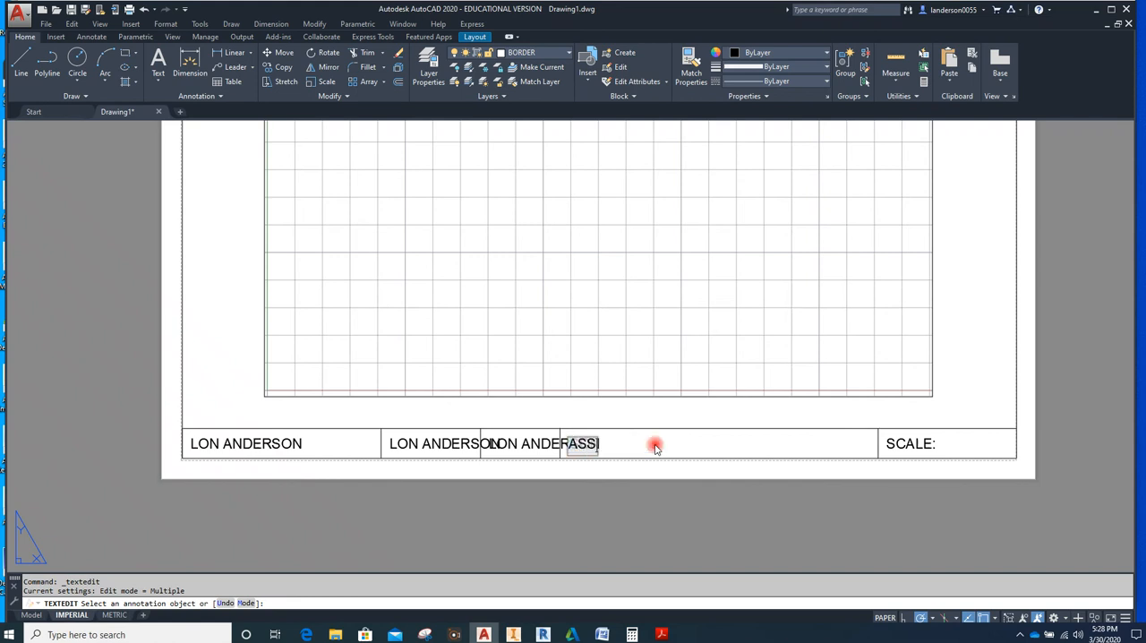
type("IGNM")
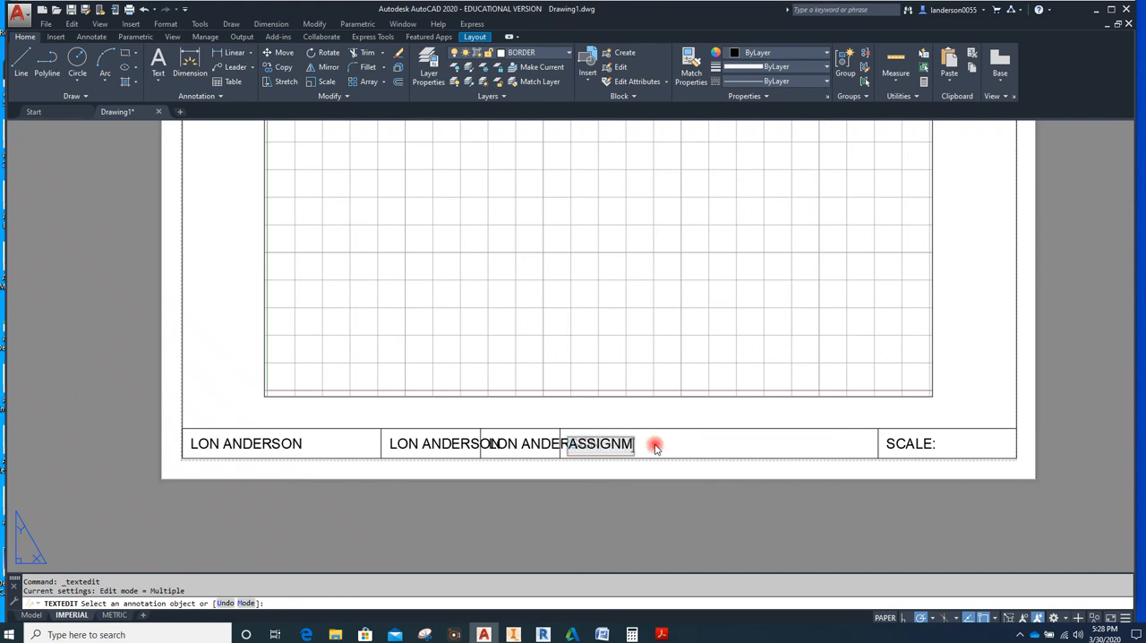
type("ENT")
left_click(623, 503)
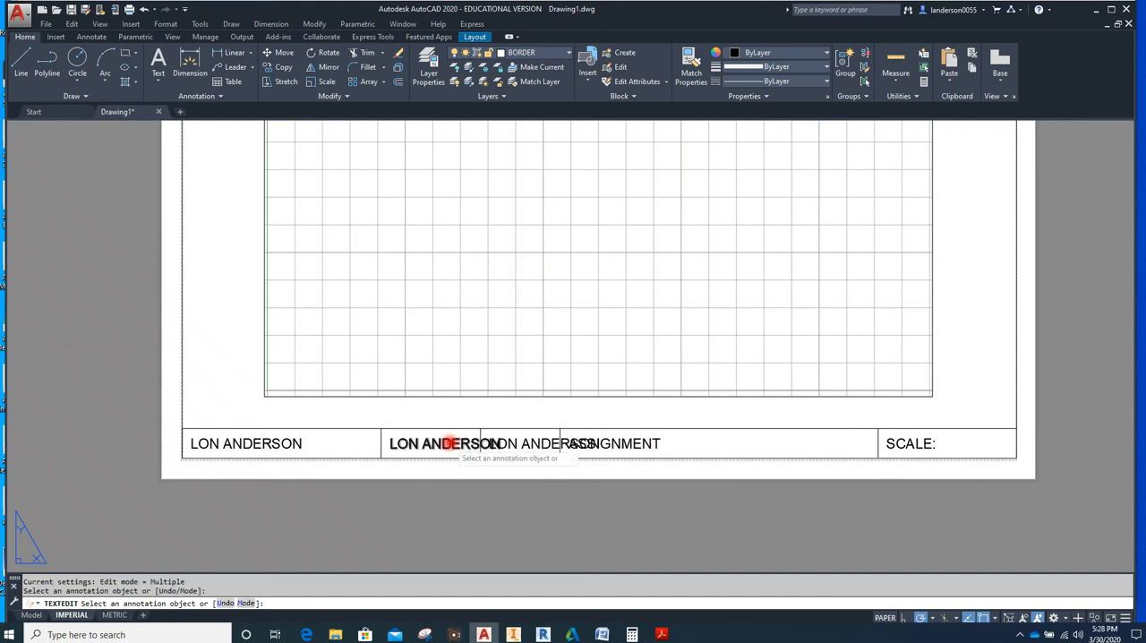
Change the copied text in the second title block cell to "CAD-100"
left_click(450, 444)
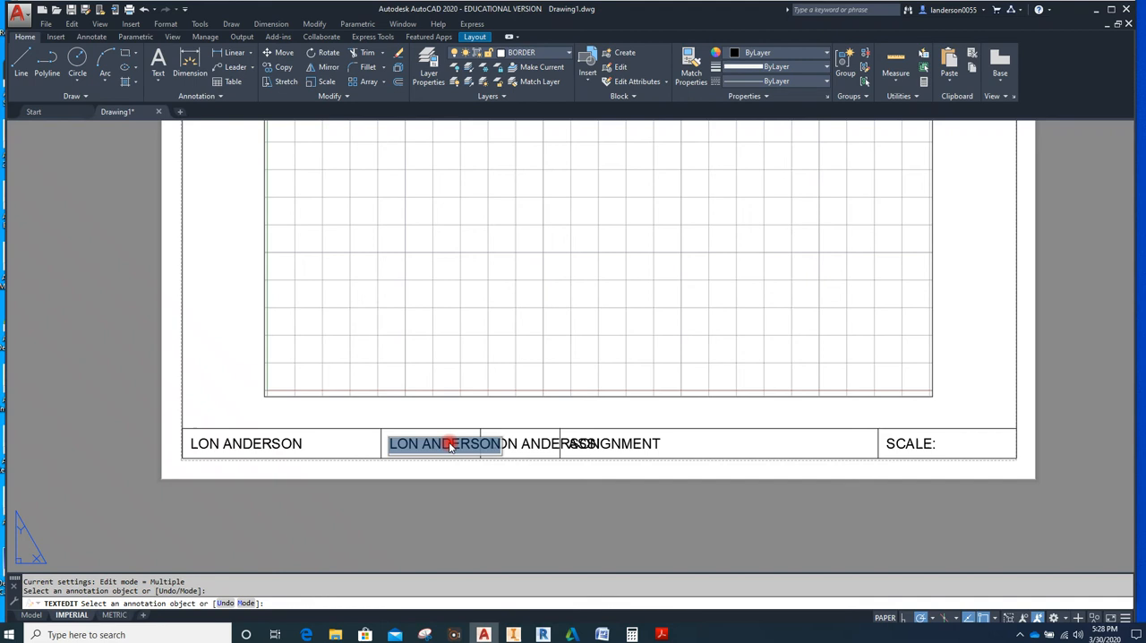
type("cad")
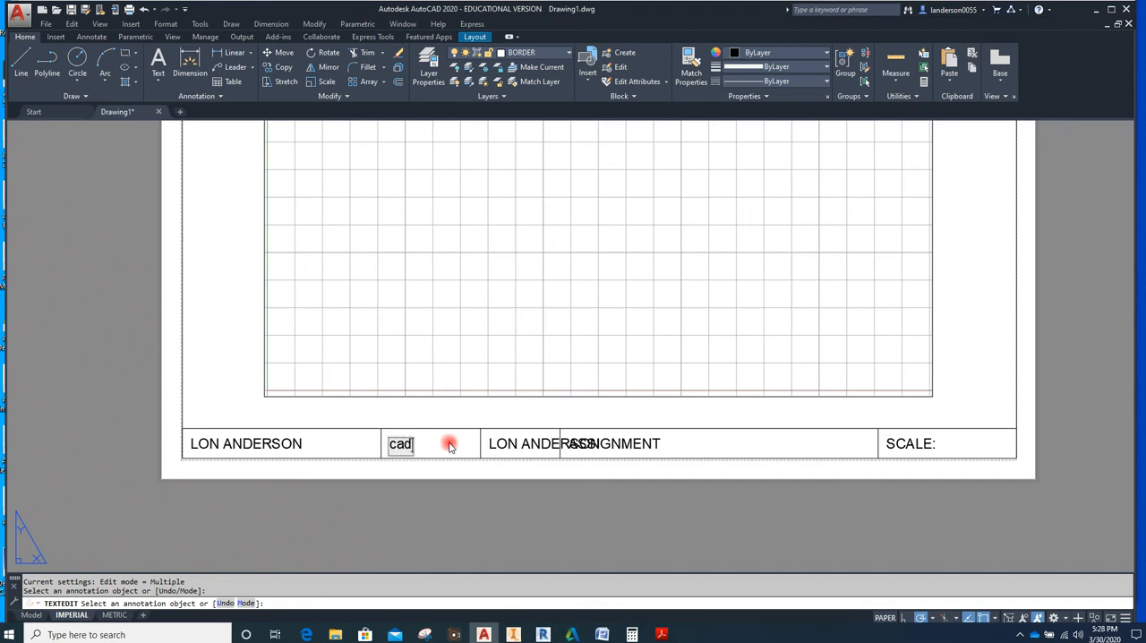
type("-1")
type("00")
type("CAD")
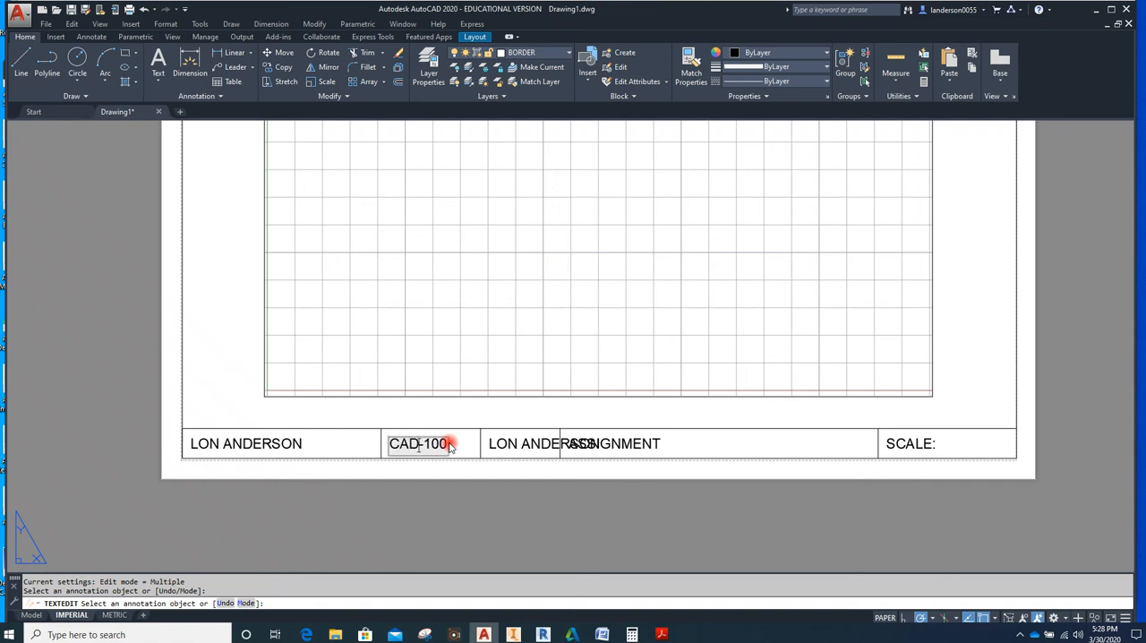
left_click(519, 441)
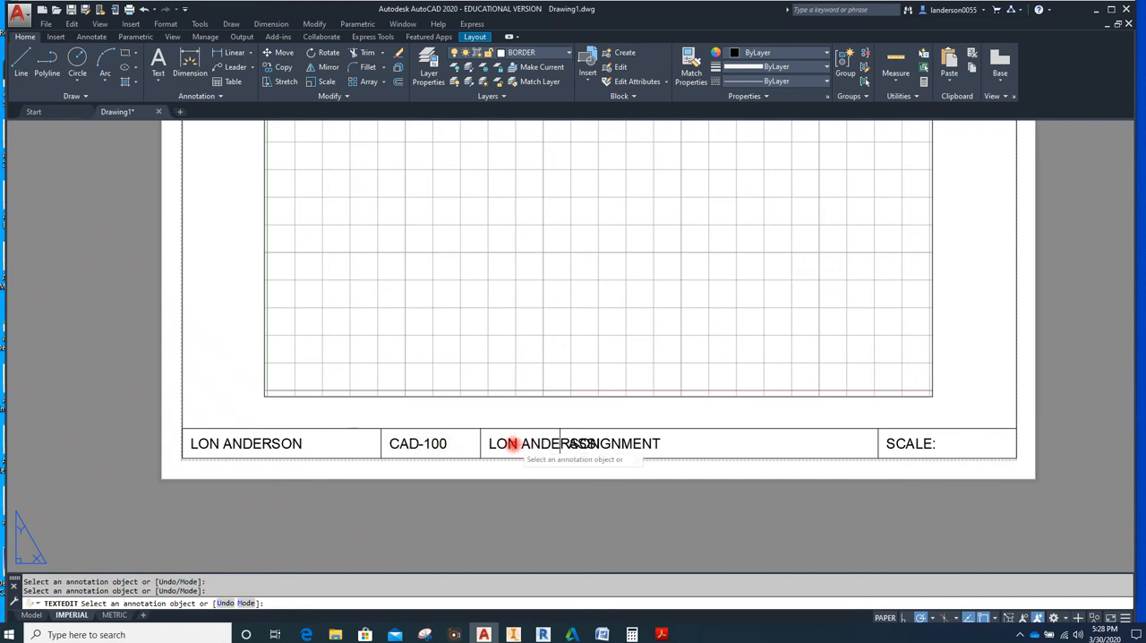
Replace the copied text in the third title block cell with a Date field in the regional short date format and end text editing
left_click(513, 447)
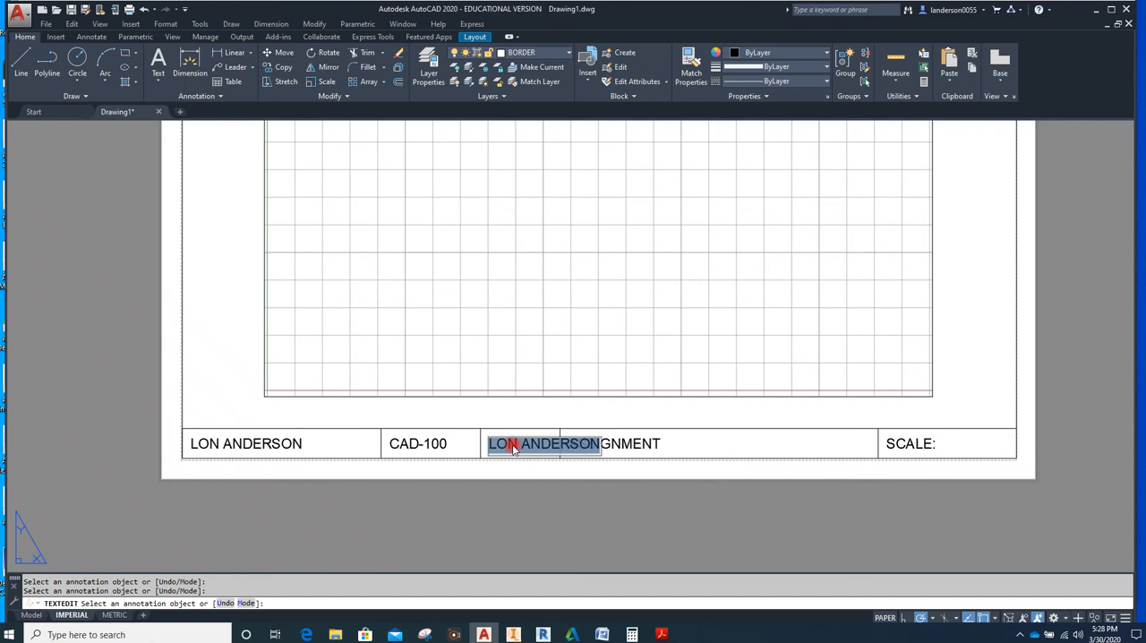
right_click(513, 449)
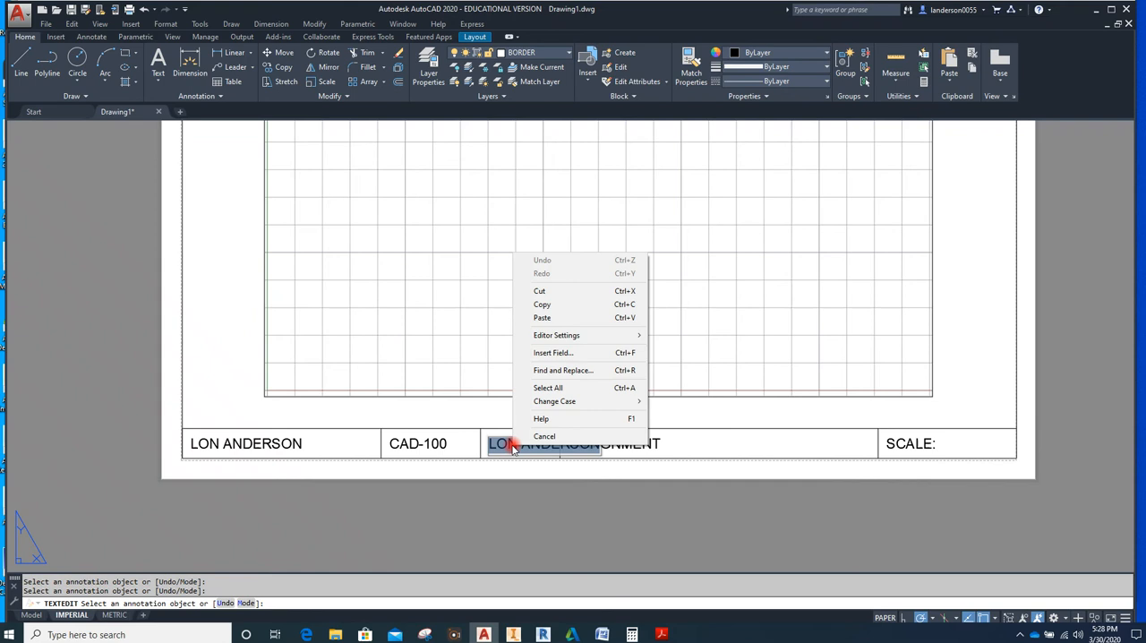
left_click(566, 354)
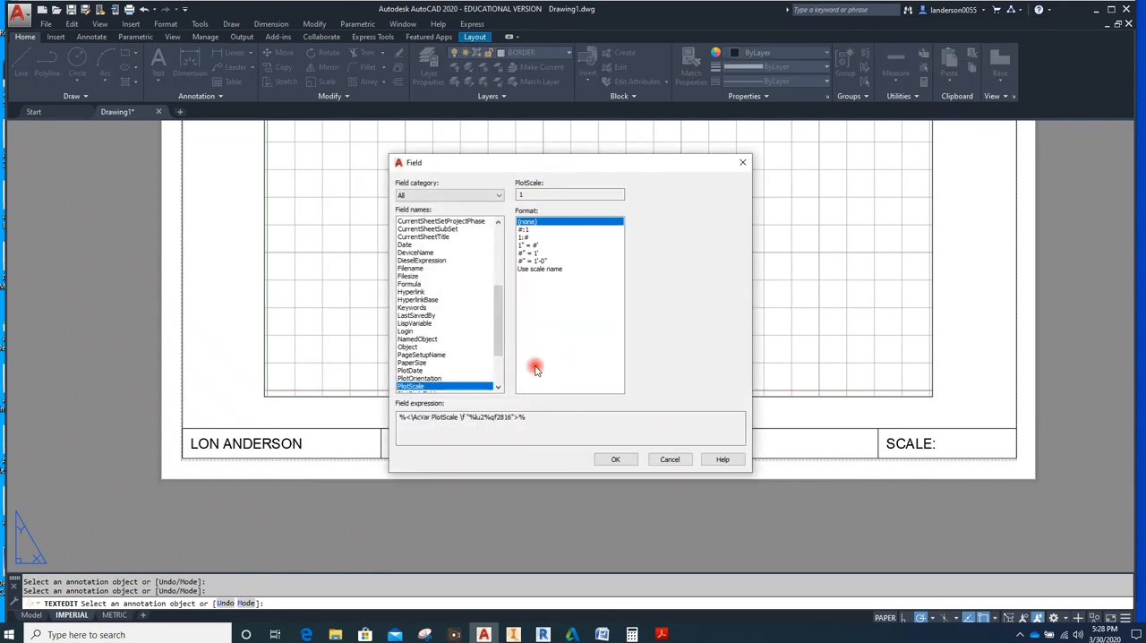
left_click_drag(499, 318, 501, 313)
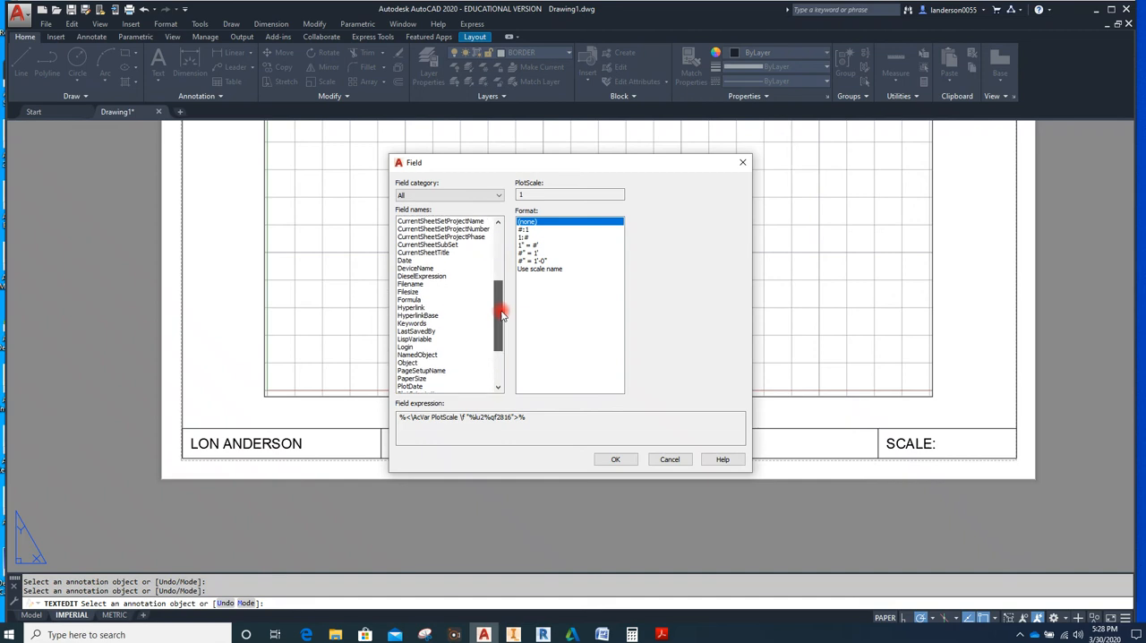
left_click(405, 260)
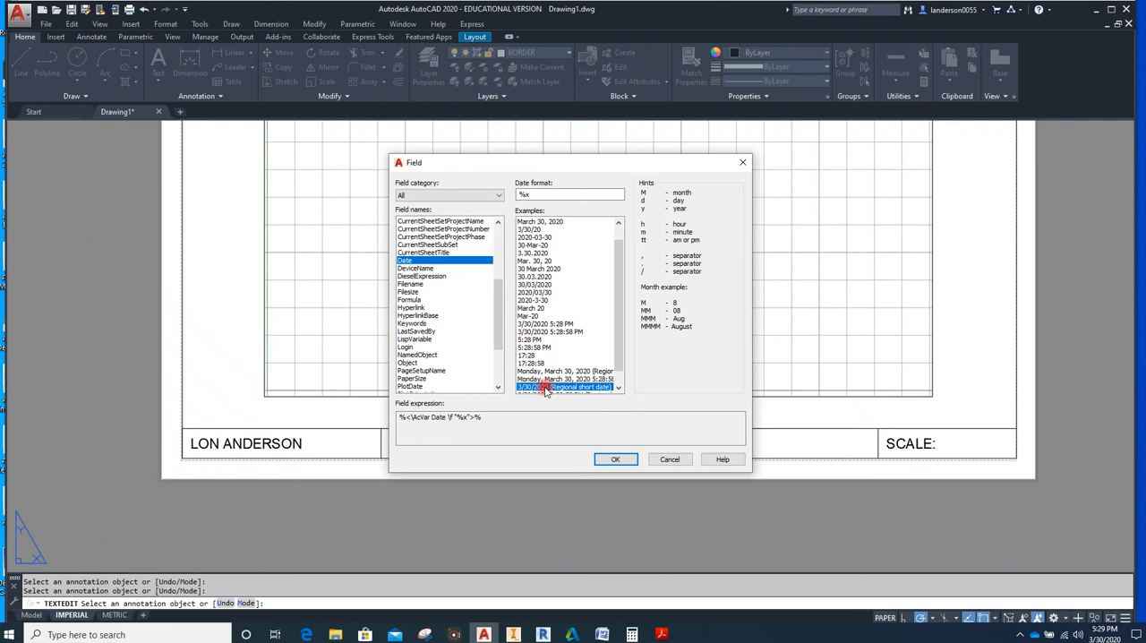
left_click(615, 458)
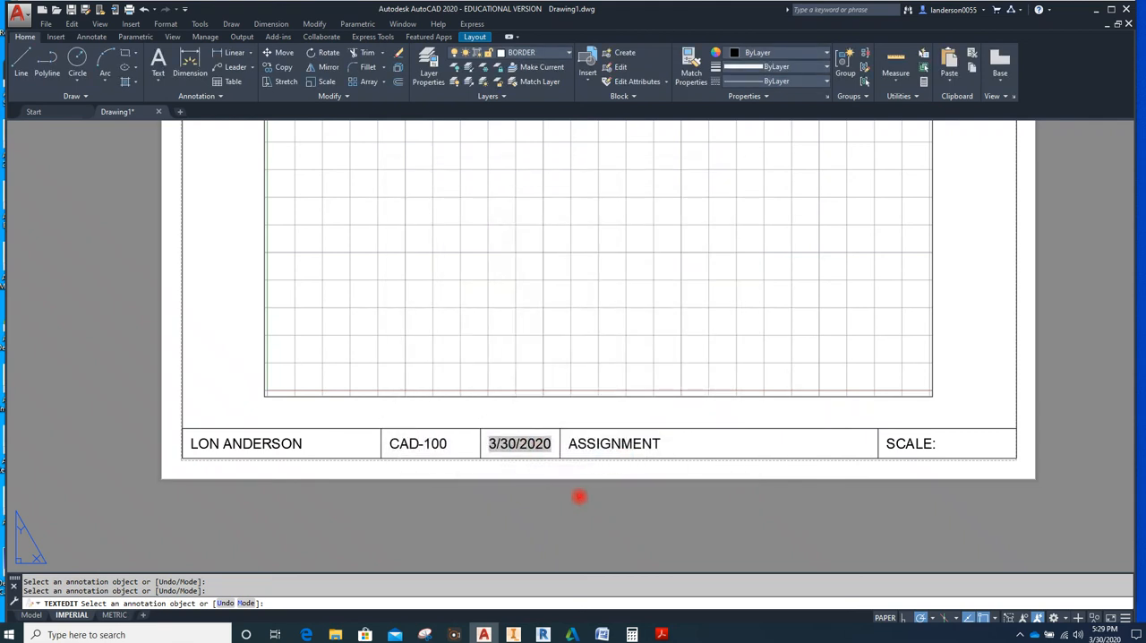
left_click(526, 442)
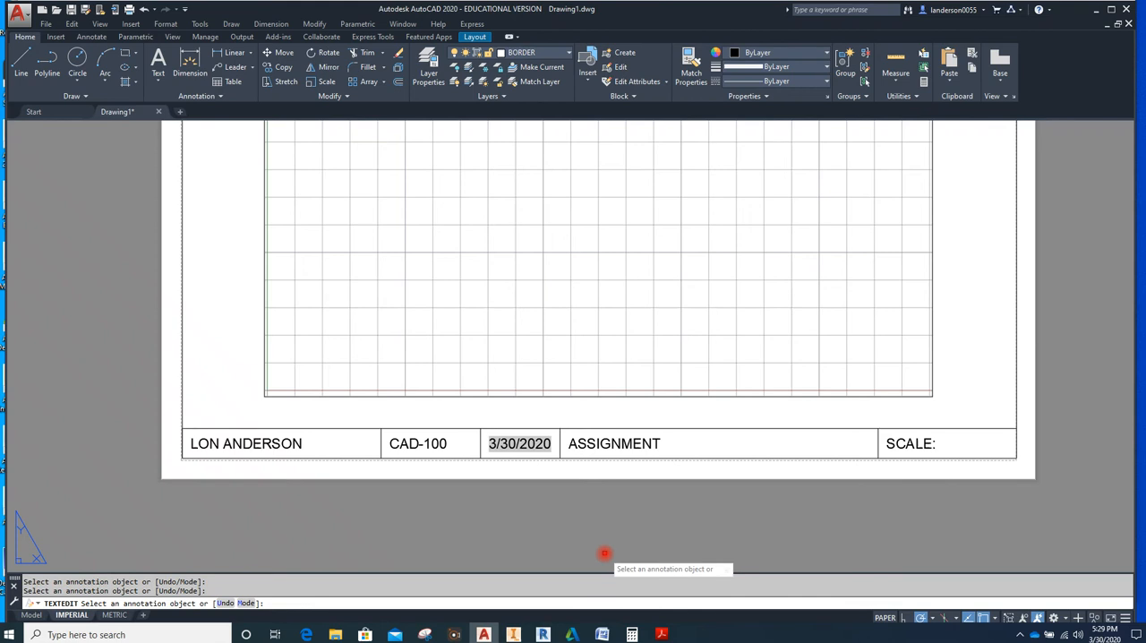
key("Return")
Copy the border lines, title block lines and first four cell texts of the IMPERIAL layout to the clipboard
scroll(509, 517, "down", 1)
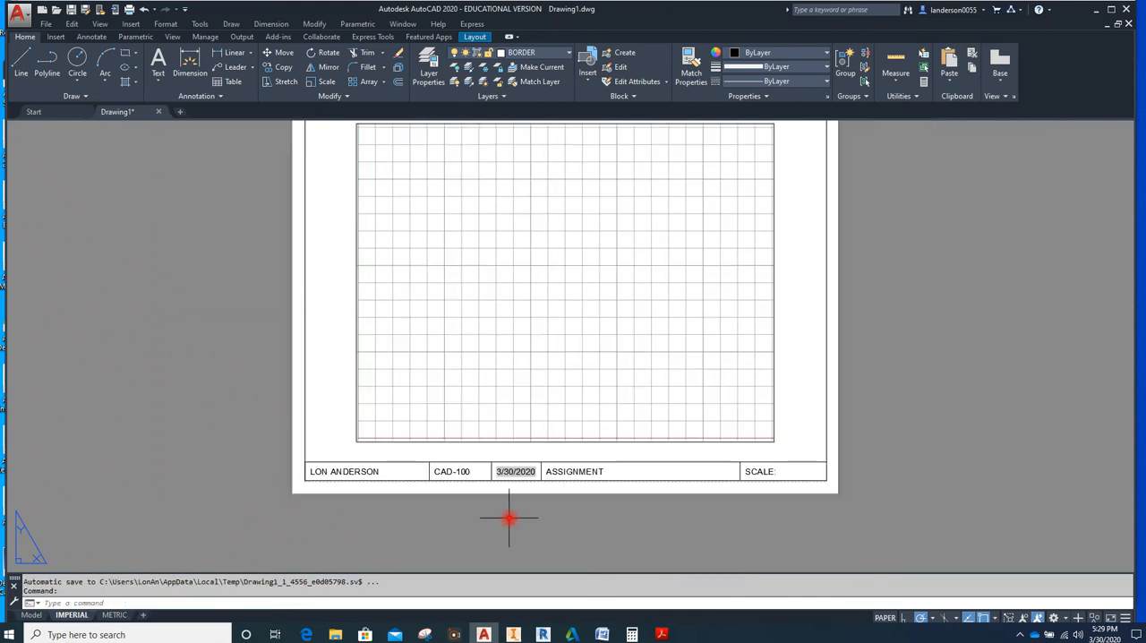
scroll(509, 518, "down", 1)
scroll(596, 526, "up", 1)
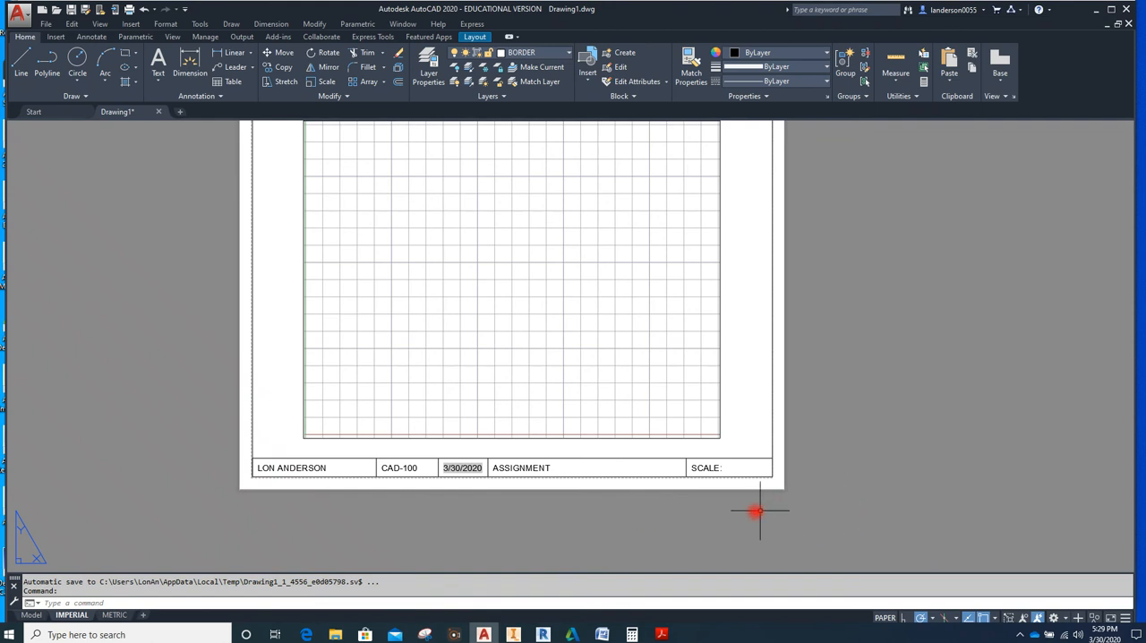
mouse_move(827, 503)
left_mouse_down()
mouse_move(370, 503)
mouse_move(239, 486)
mouse_move(226, 440)
left_mouse_up()
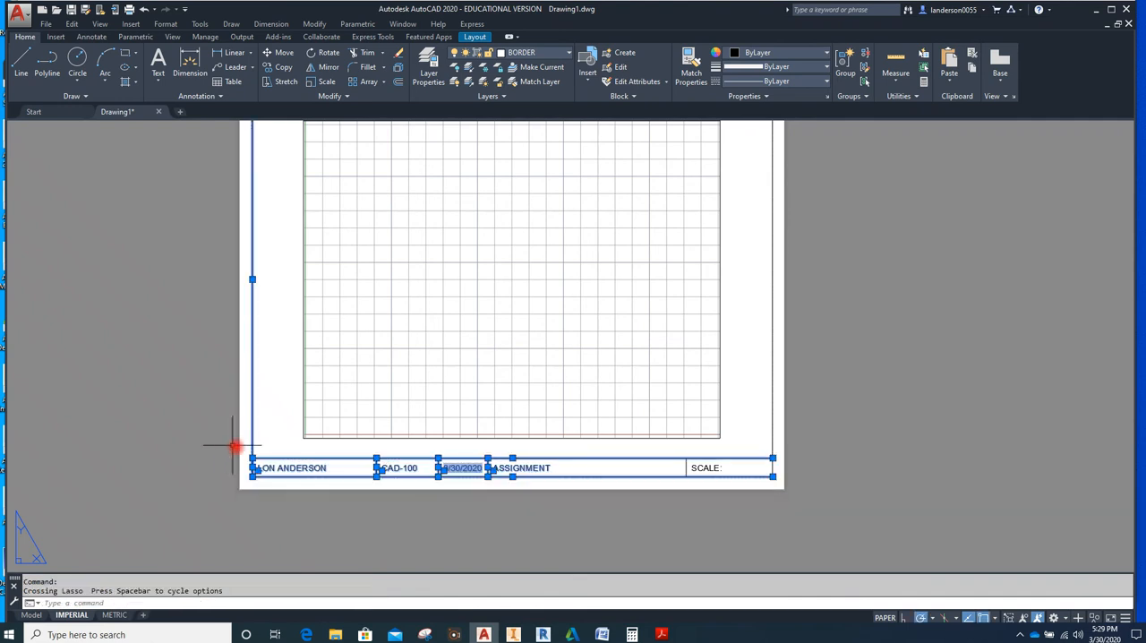
left_click(685, 467)
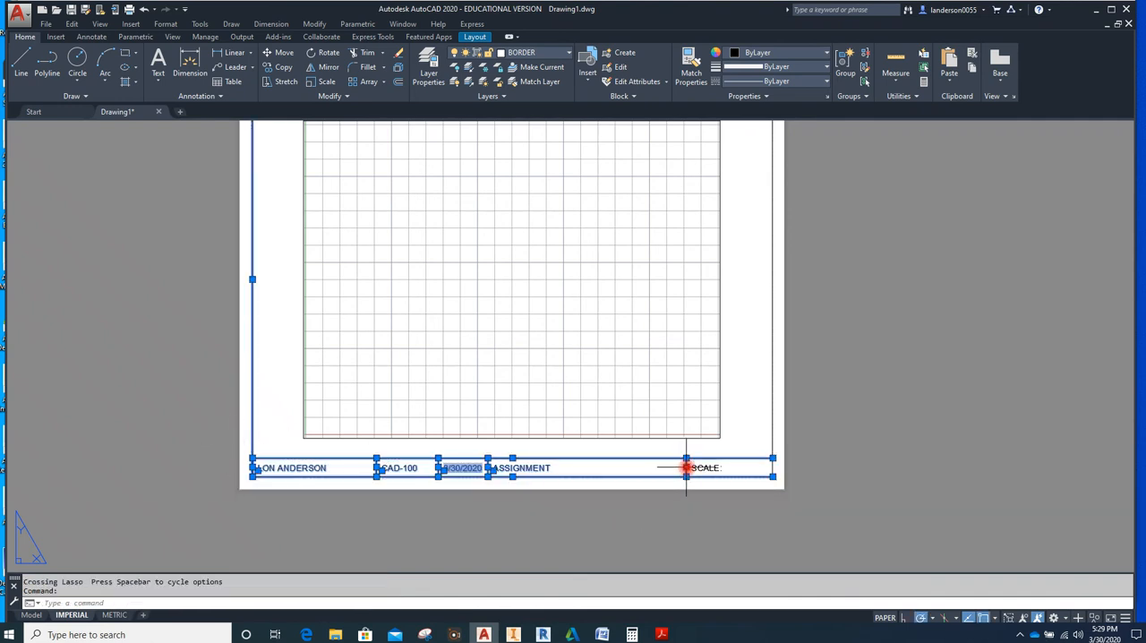
left_click(772, 467)
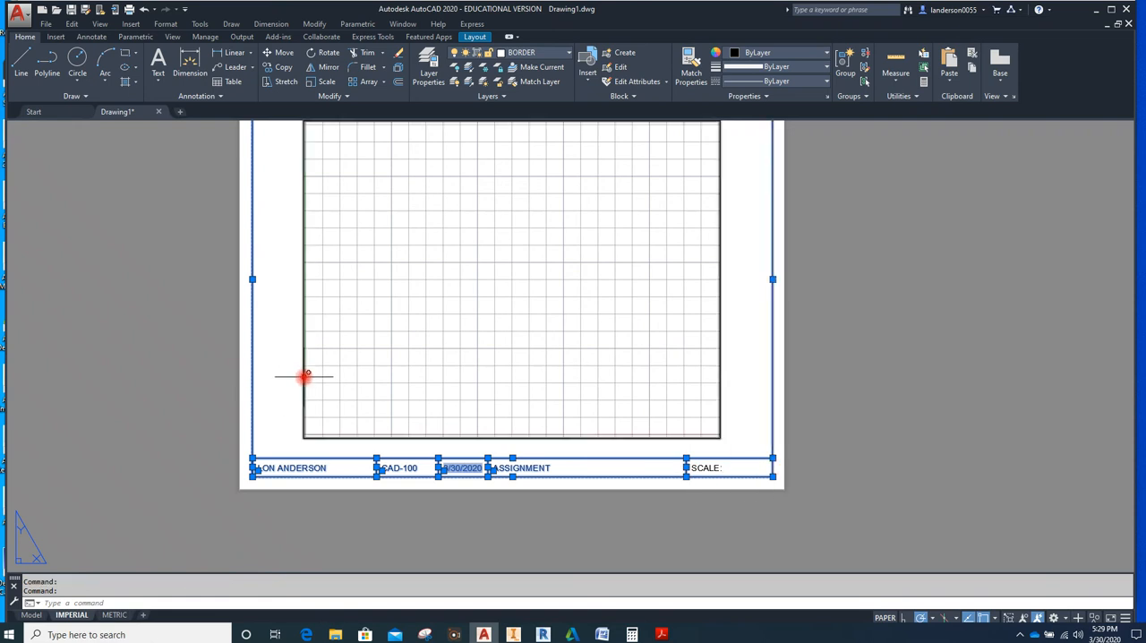
scroll(302, 376, "down", 2)
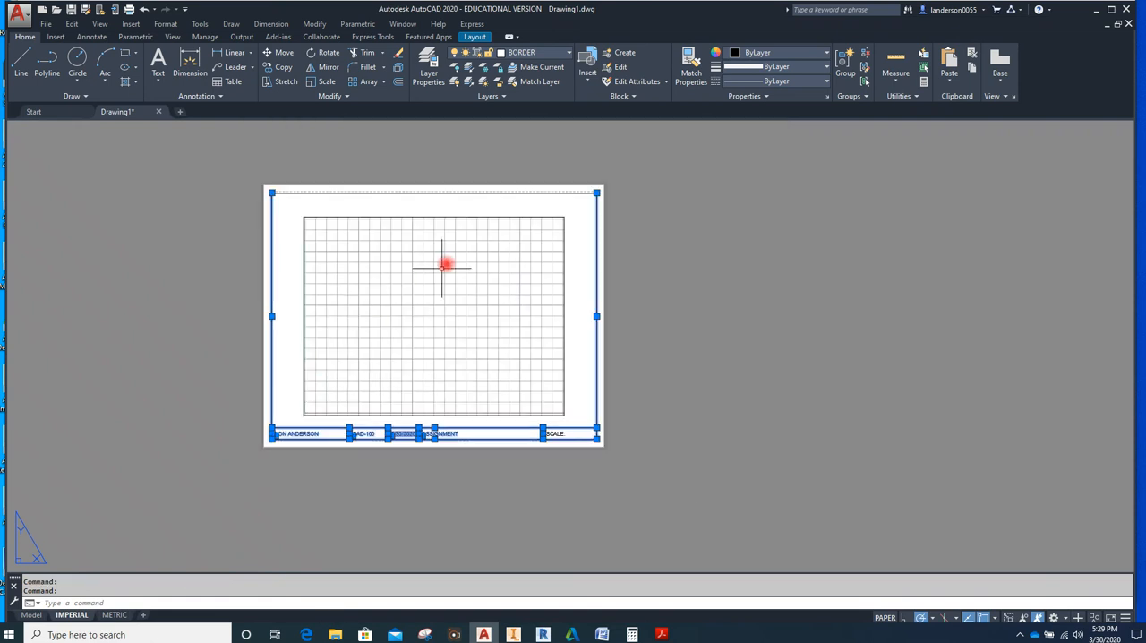
left_click(520, 192)
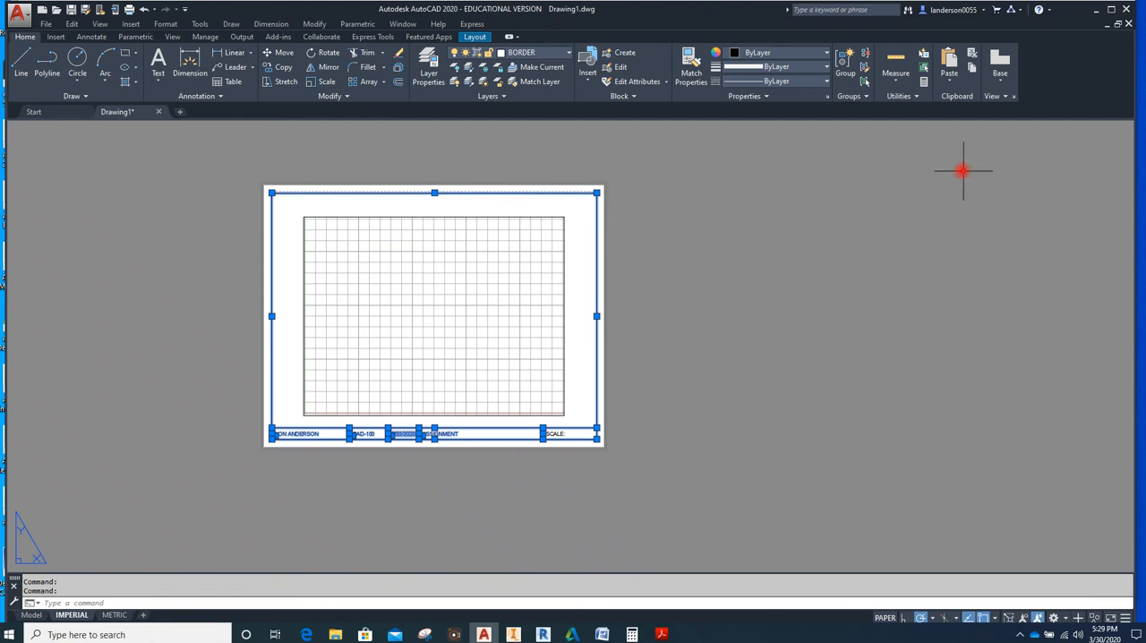
left_click(975, 69)
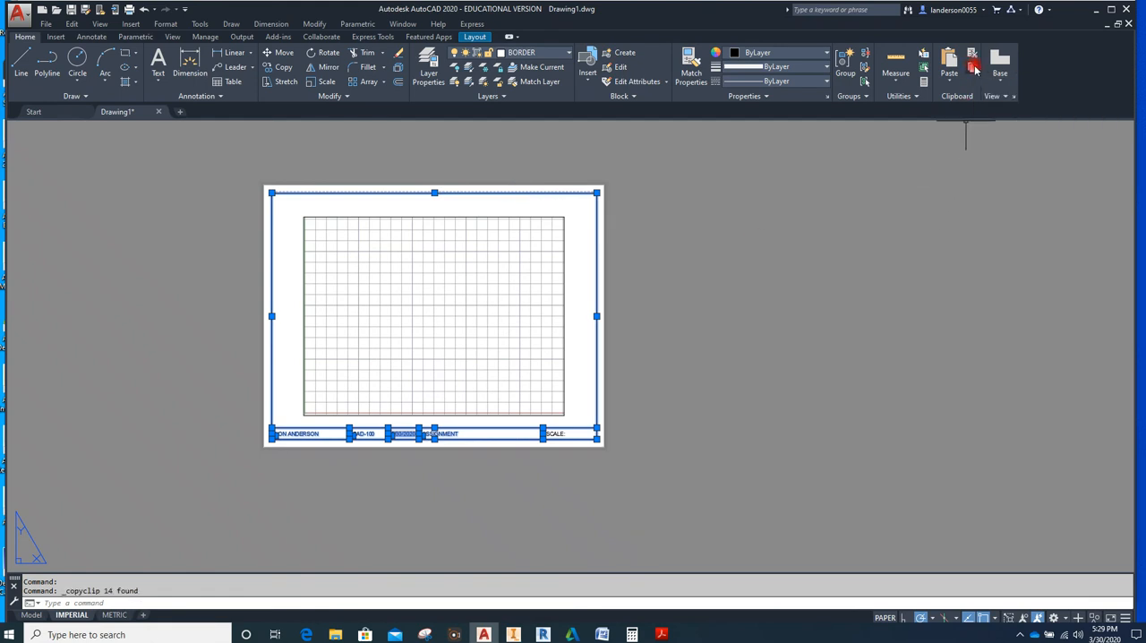
Paste the copied border and title block onto the METRIC layout at insertion point .125,.125
left_click(114, 616)
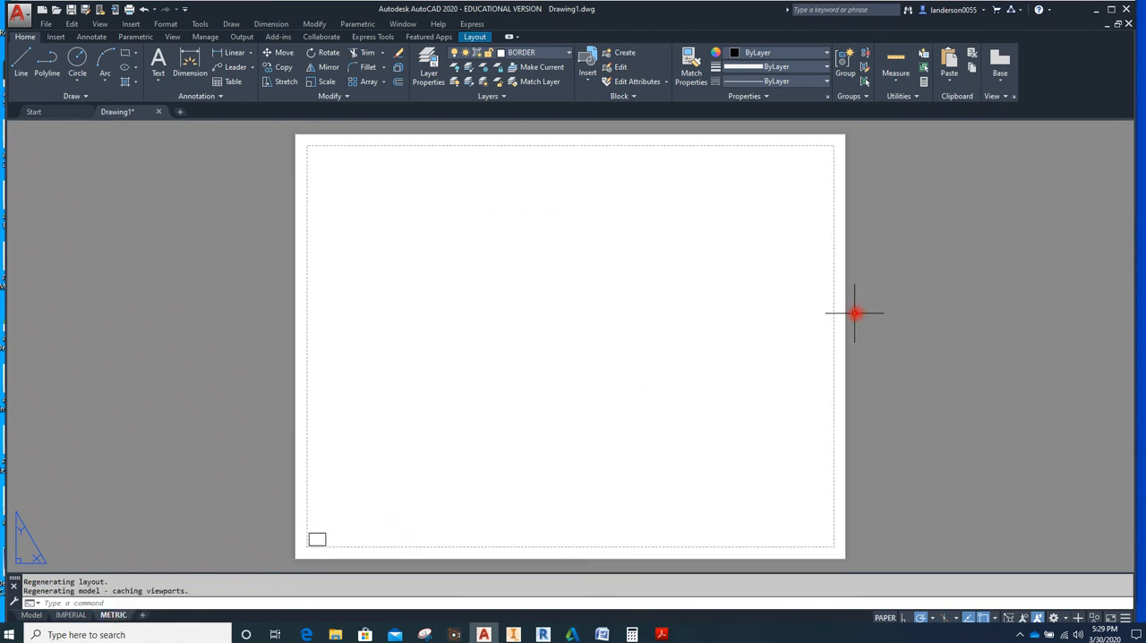
left_click(951, 78)
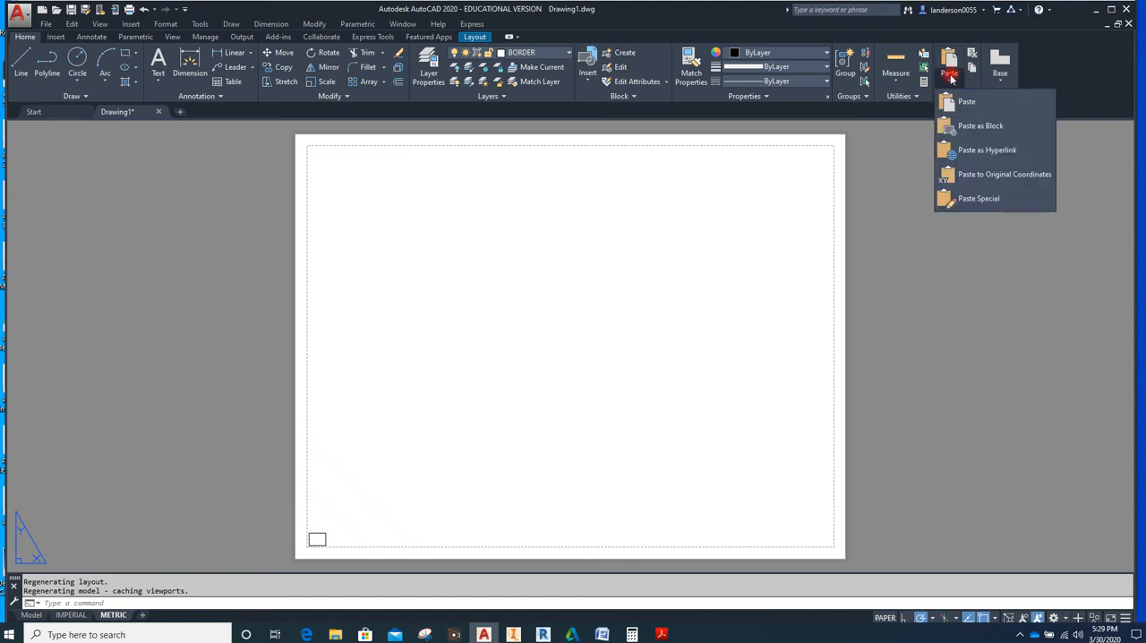
left_click(966, 104)
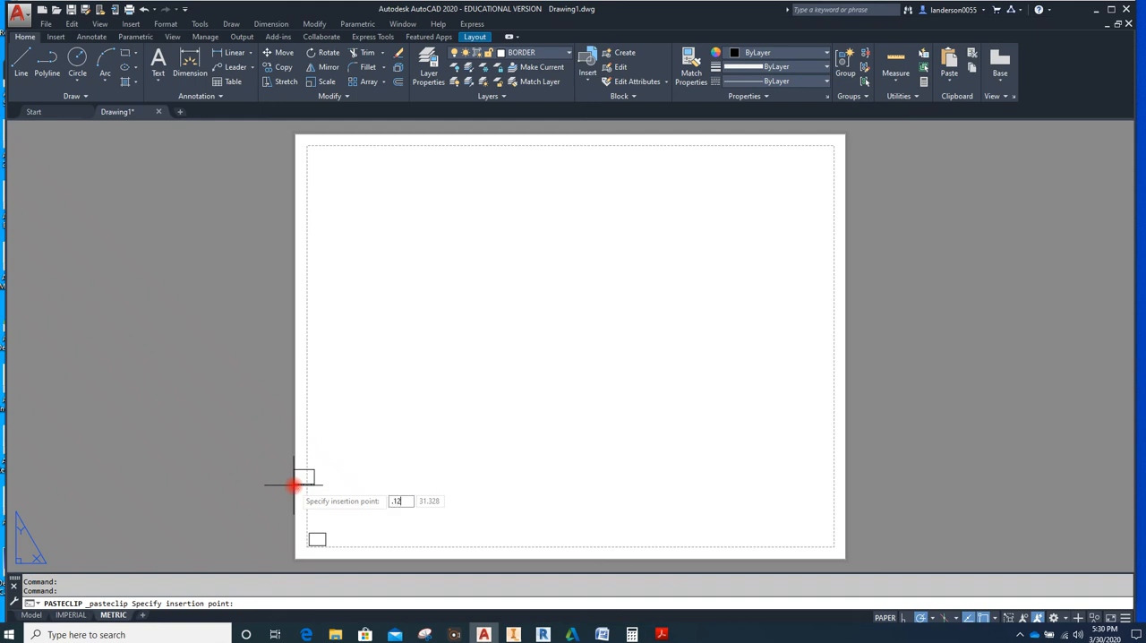
type(".125")
key("Tab")
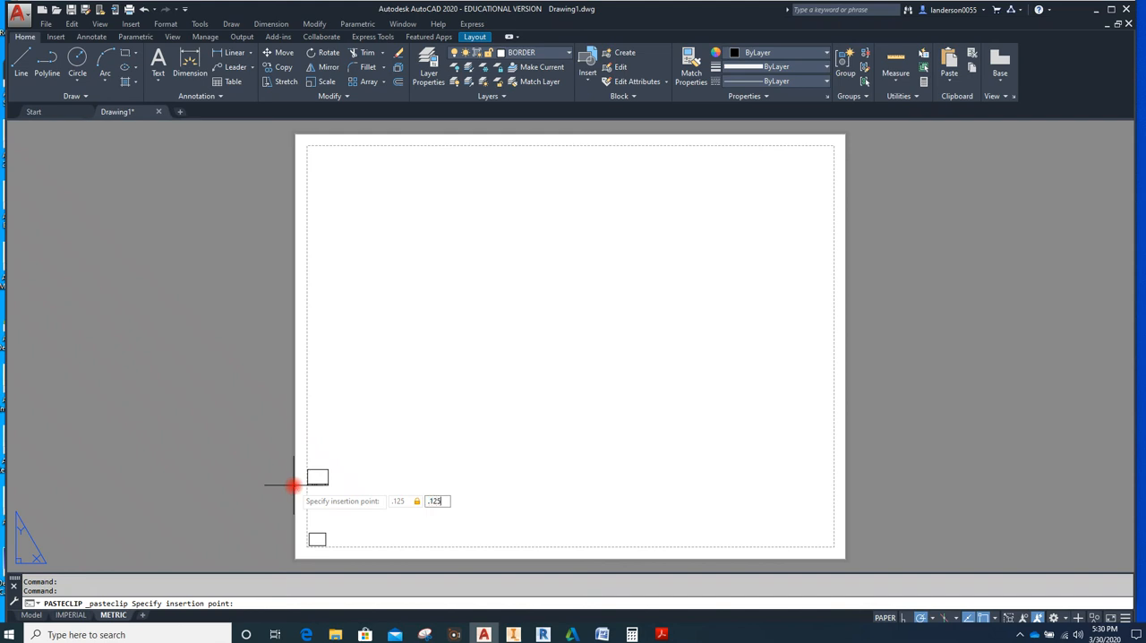
type(".125")
key("Return")
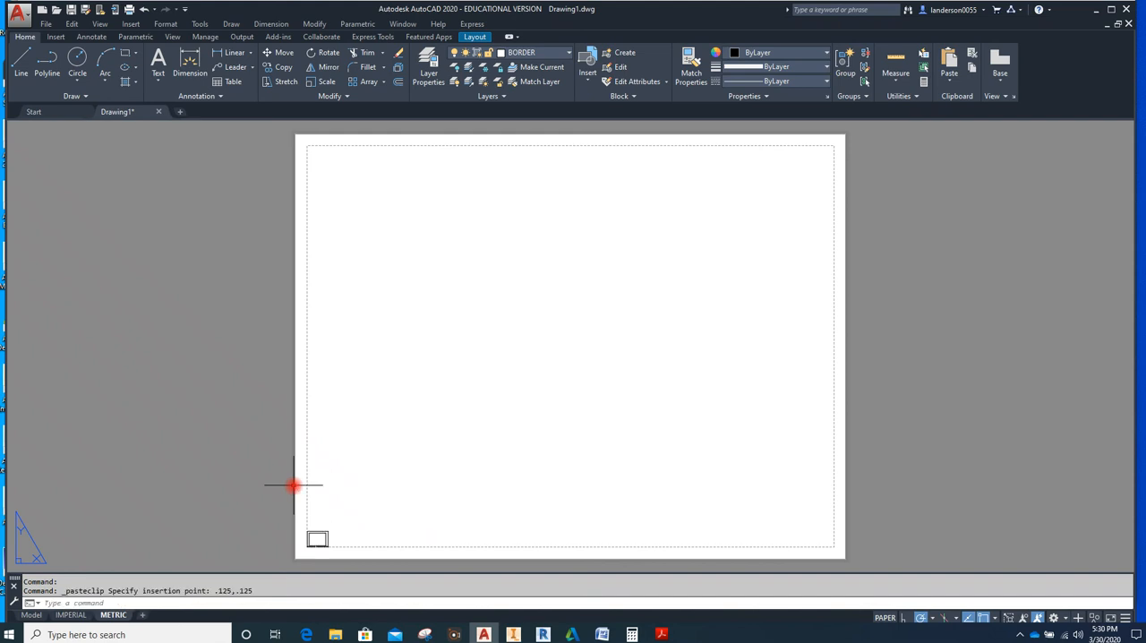
Scale the pasted border and title block together with the small viewport by 25.4, using the border's lower-left corner as base point
scroll(340, 548, "up", 5)
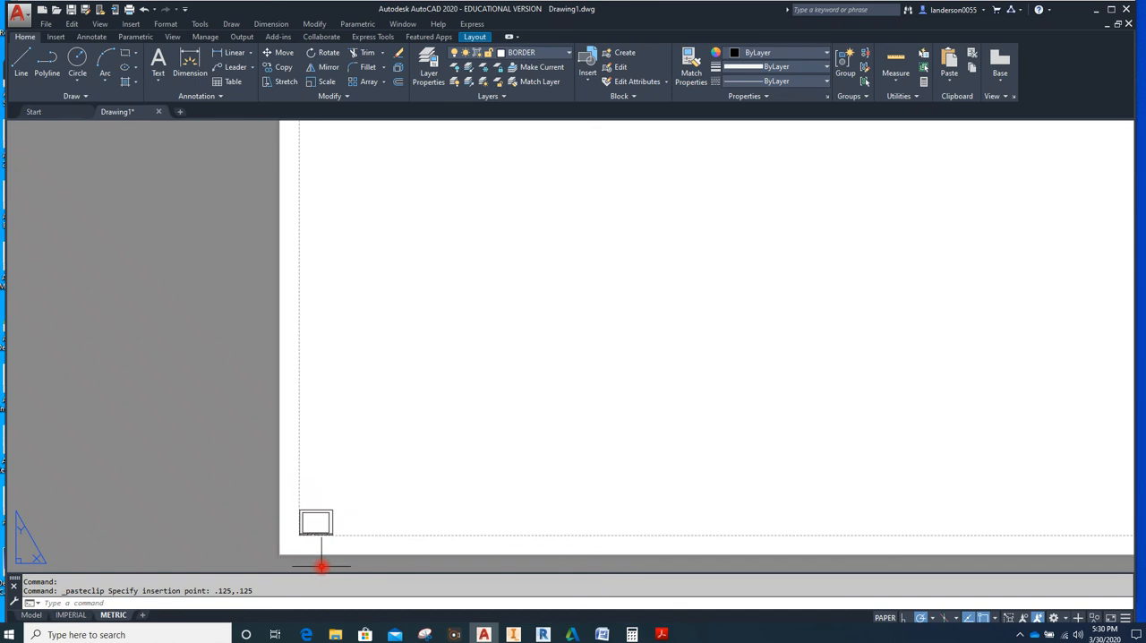
middle_click_drag(342, 547, 359, 469)
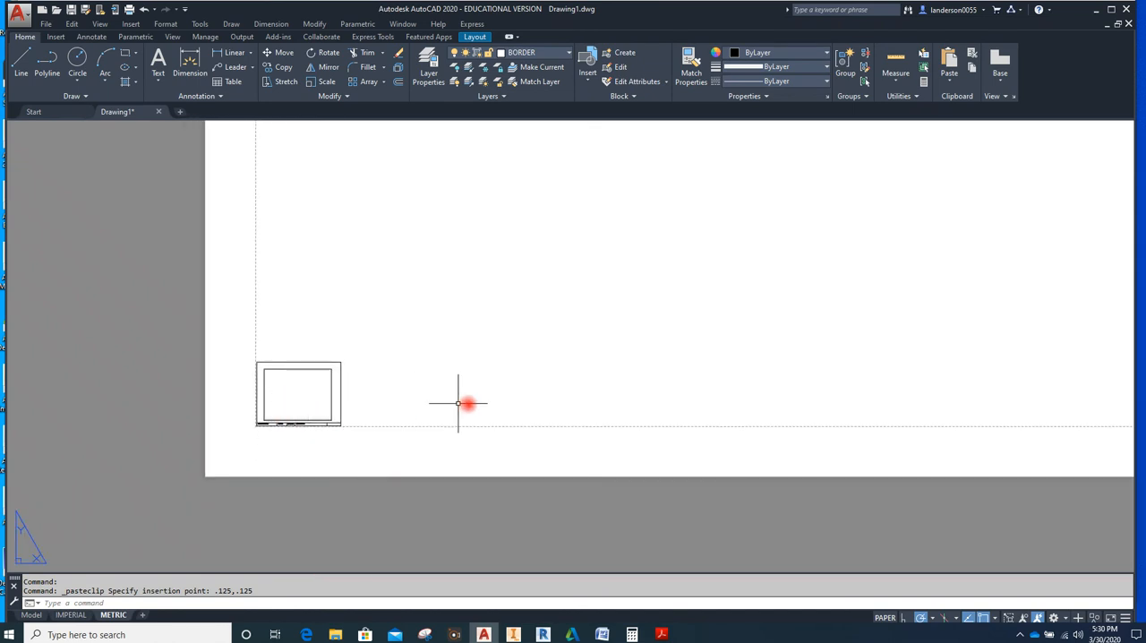
mouse_move(228, 291)
left_mouse_down()
mouse_move(223, 415)
mouse_move(253, 459)
mouse_move(358, 460)
mouse_move(451, 384)
left_mouse_up()
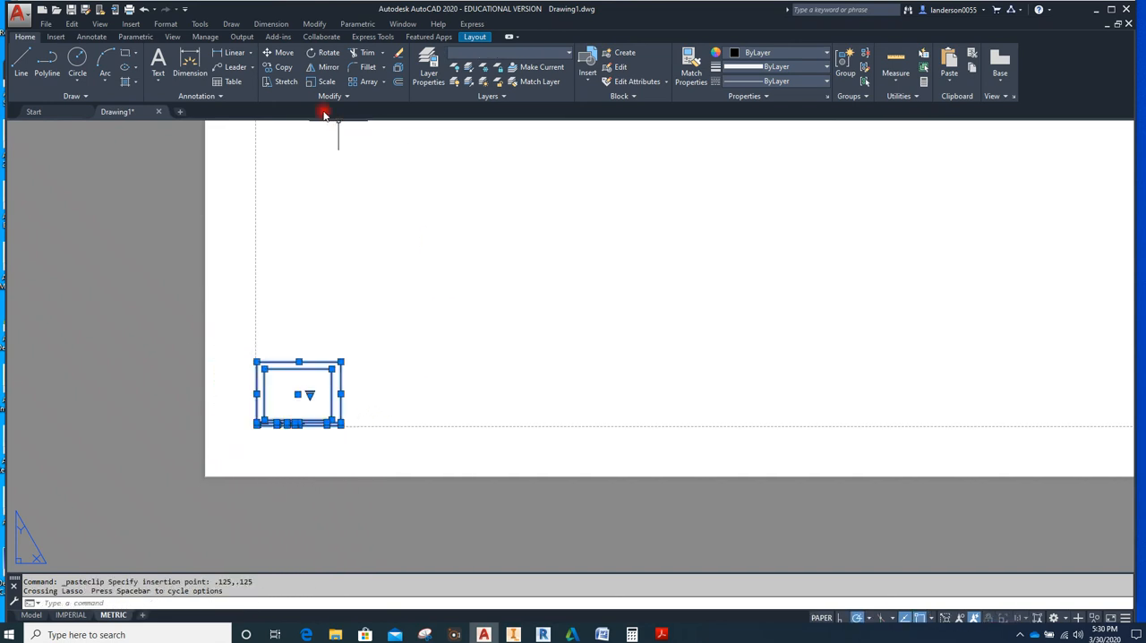
left_click(324, 83)
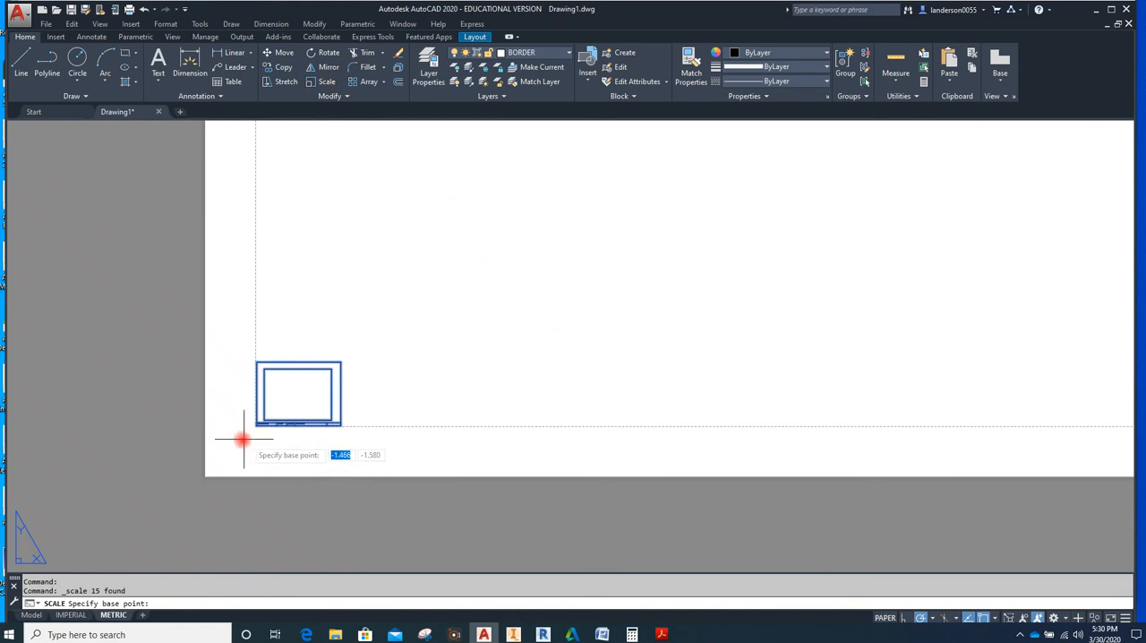
scroll(245, 429, "up", 8)
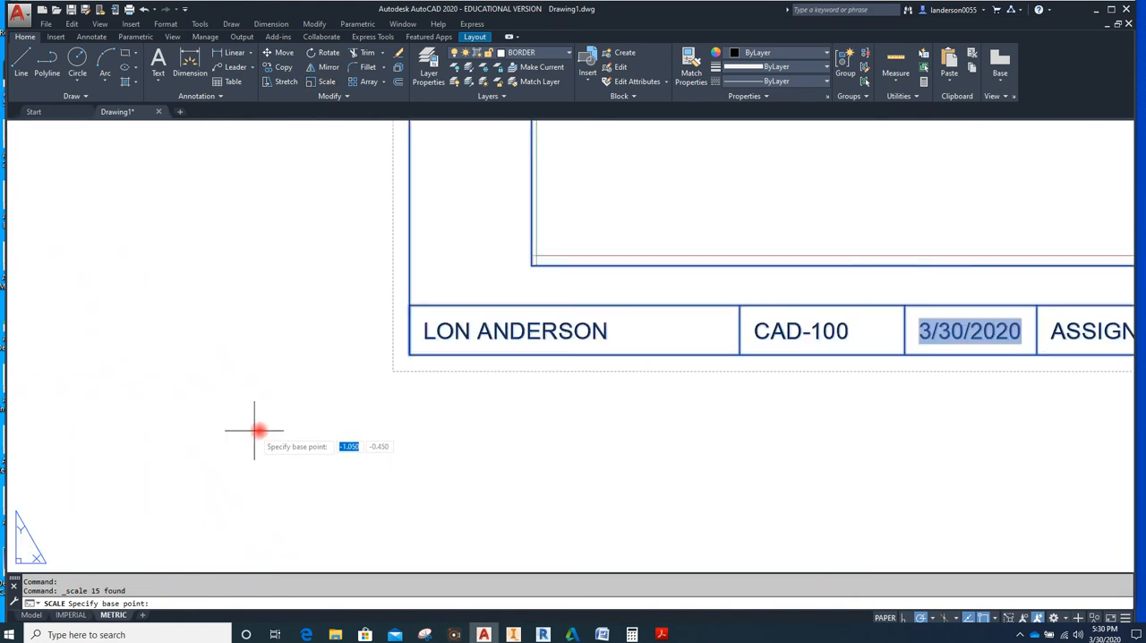
left_click(410, 355)
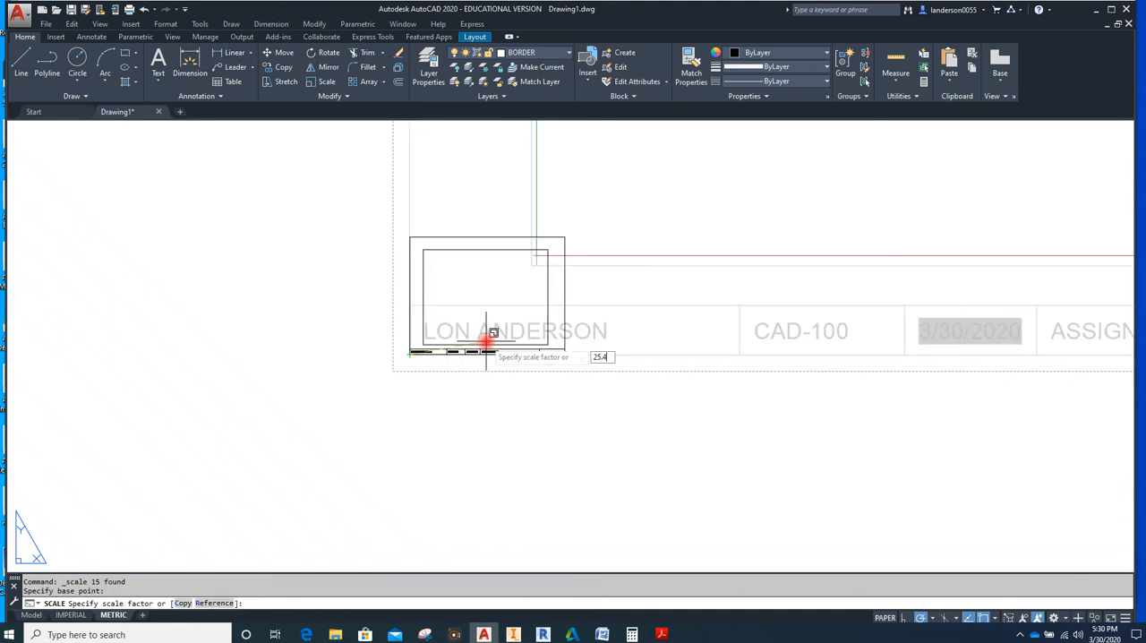
key("Return")
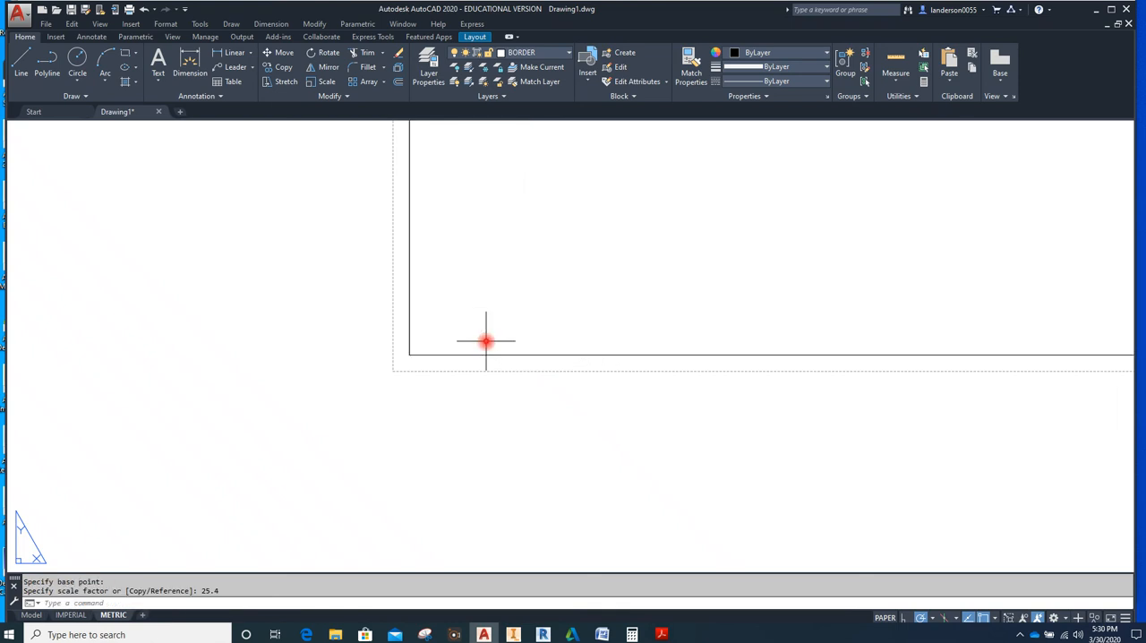
scroll(486, 341, "down", 5)
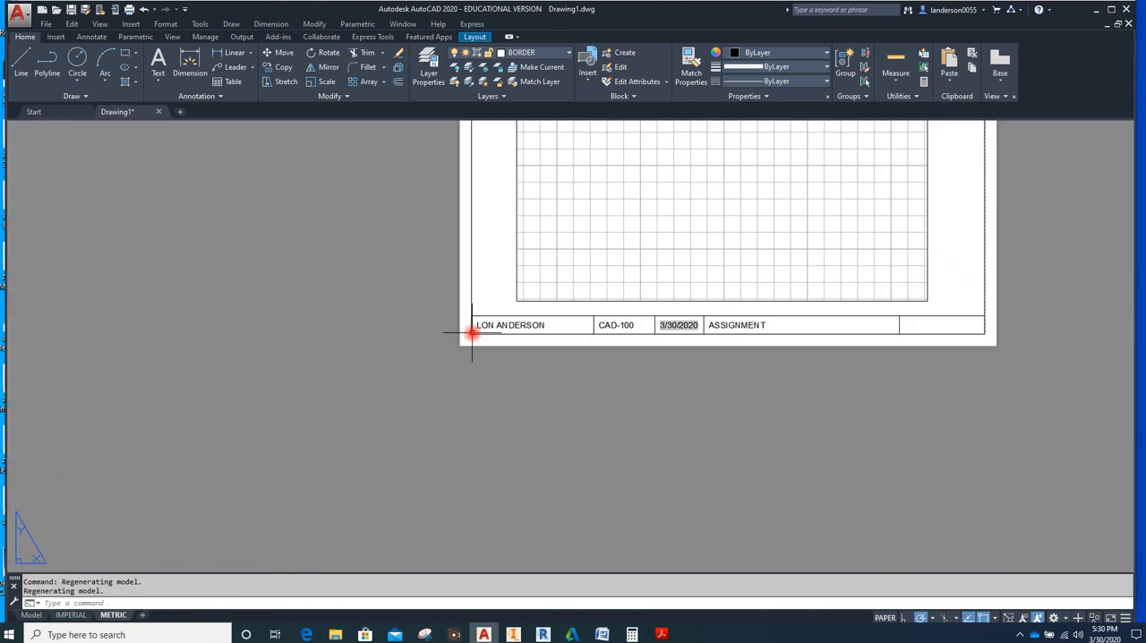
scroll(472, 334, "down", 3)
middle_click_drag(440, 277, 373, 343)
key("Escape")
key("Escape")
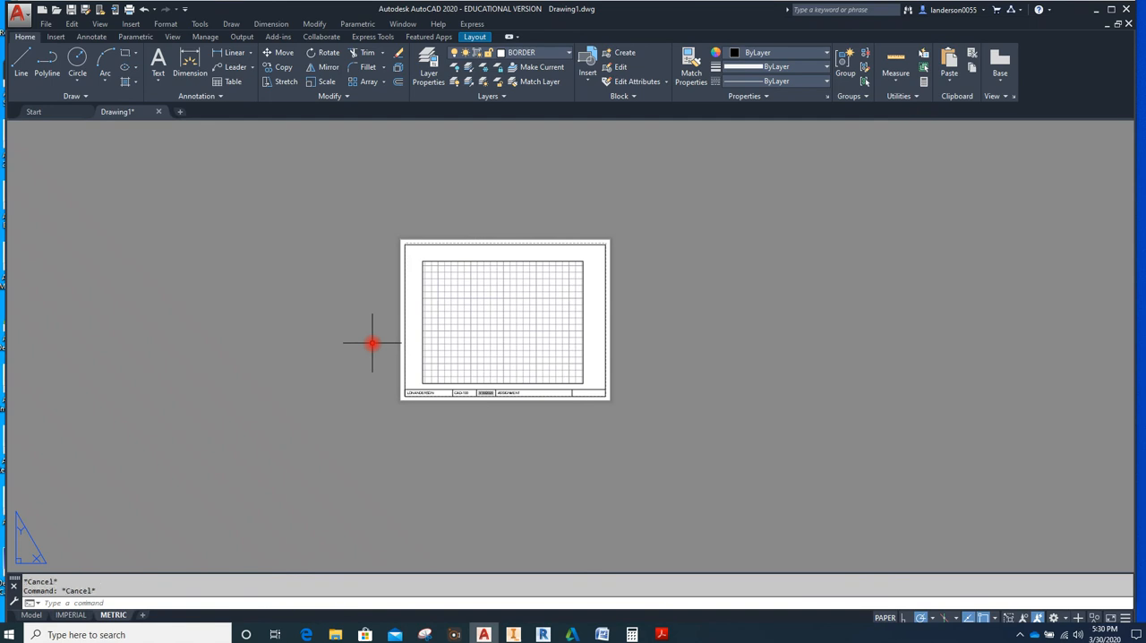
Stretch the METRIC layout viewport's upper-left corner to the upper-left corner of the border
scroll(428, 258, "up", 4)
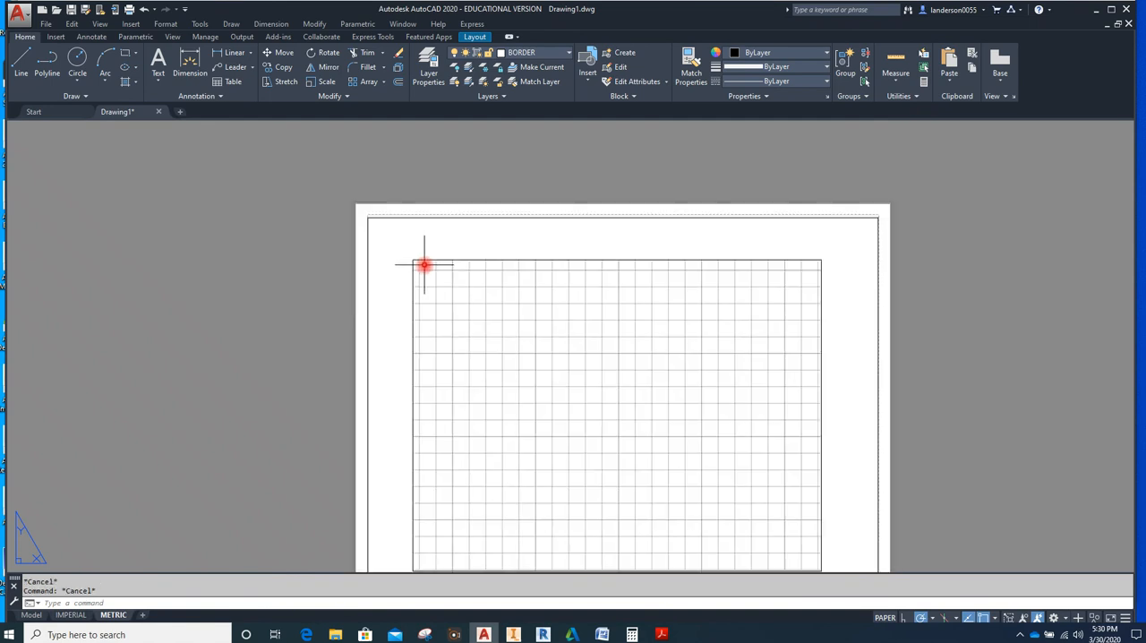
left_click(415, 261)
left_click(414, 261)
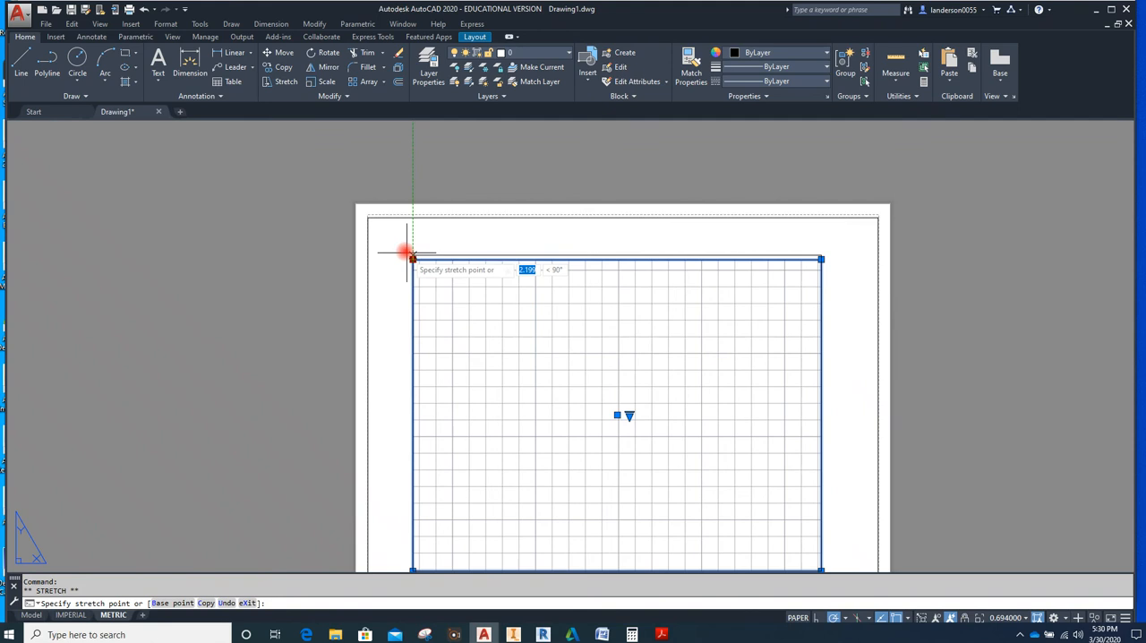
scroll(369, 216, "up", 5)
left_click(354, 207)
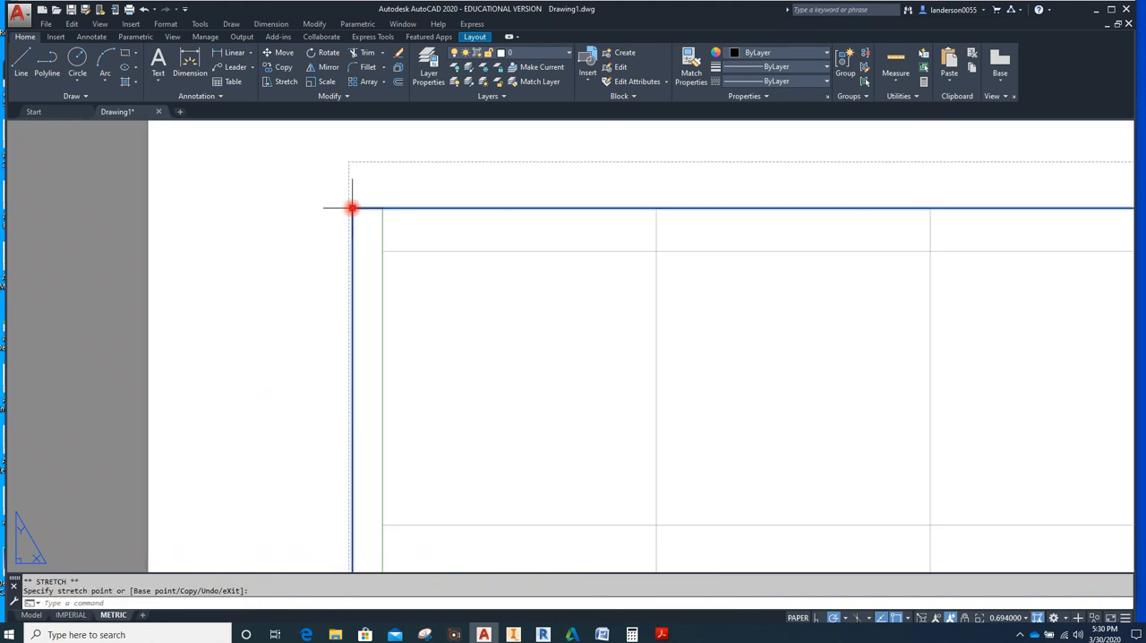
Stretch the METRIC viewport's lower-right corner to the title block's upper-right corner and clear the selection
scroll(352, 206, "down", 6)
scroll(475, 296, "up", 8)
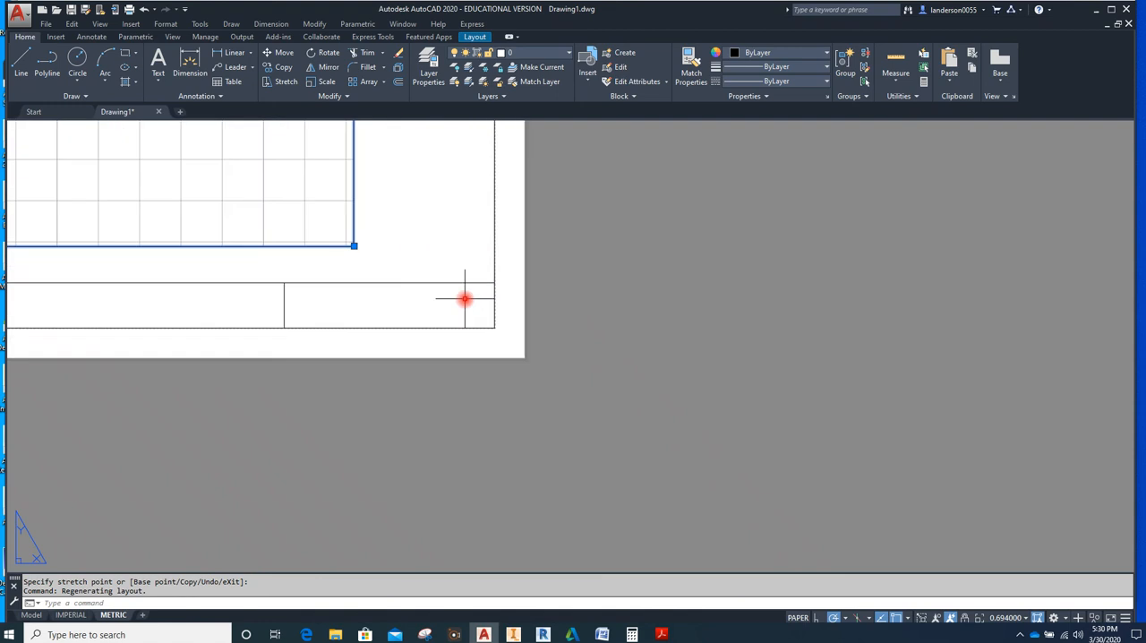
left_click(354, 244)
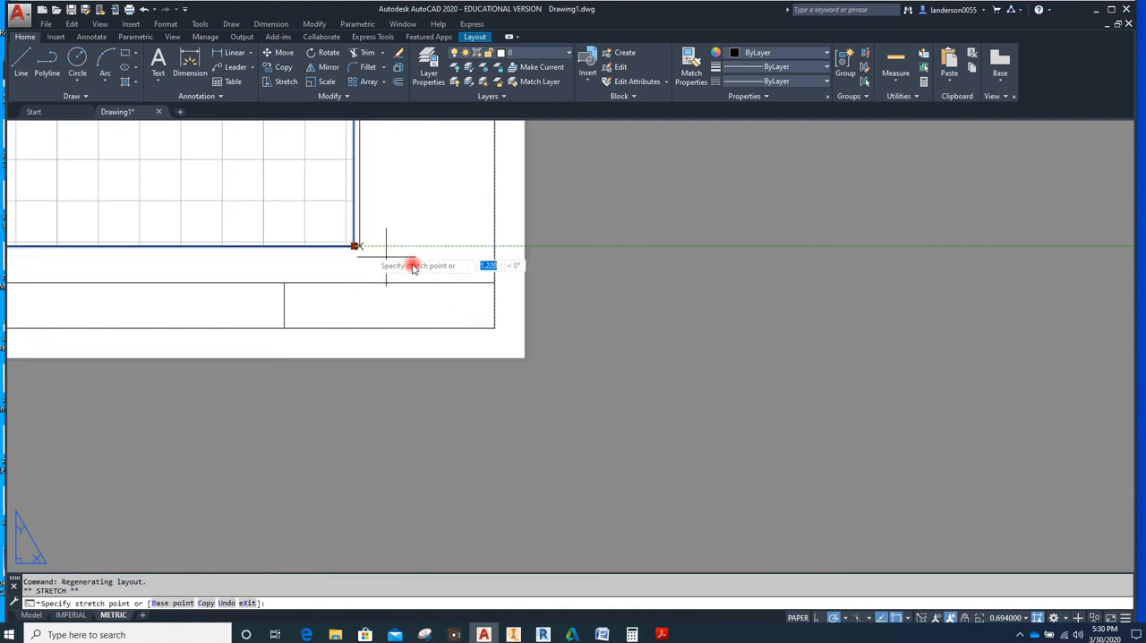
left_click(495, 283)
scroll(519, 287, "down", 5)
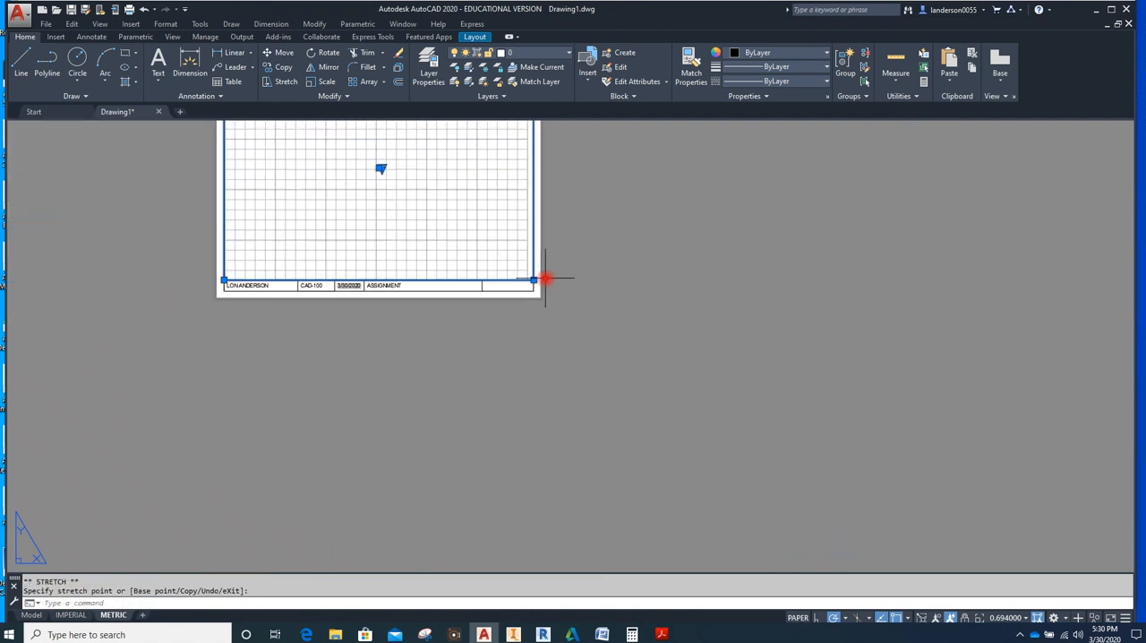
scroll(501, 309, "up", 2)
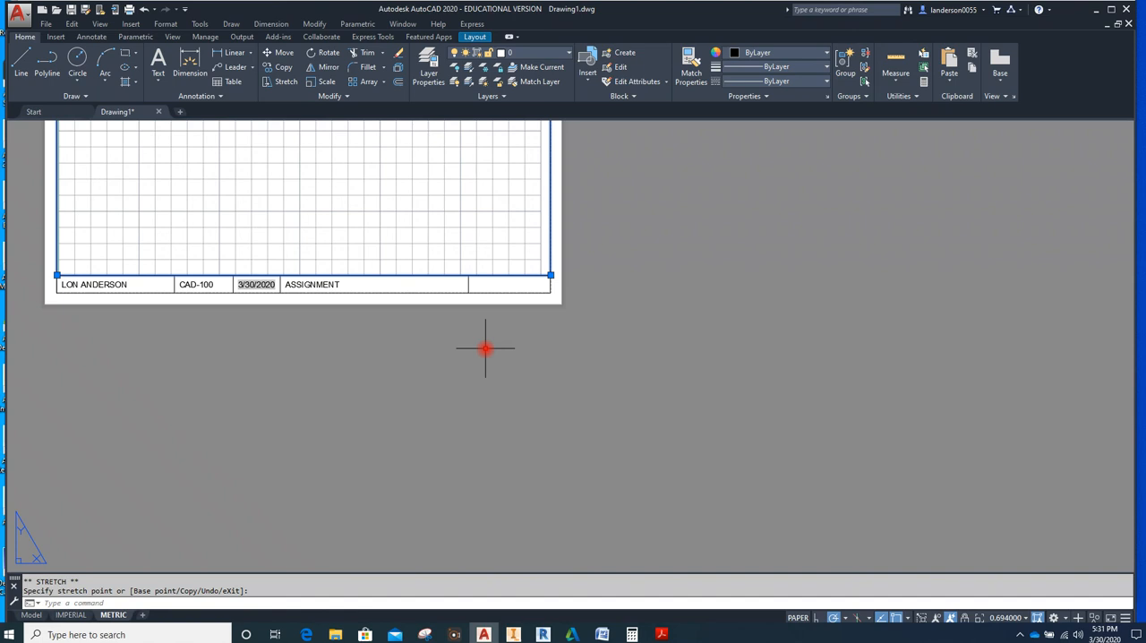
left_click(199, 367)
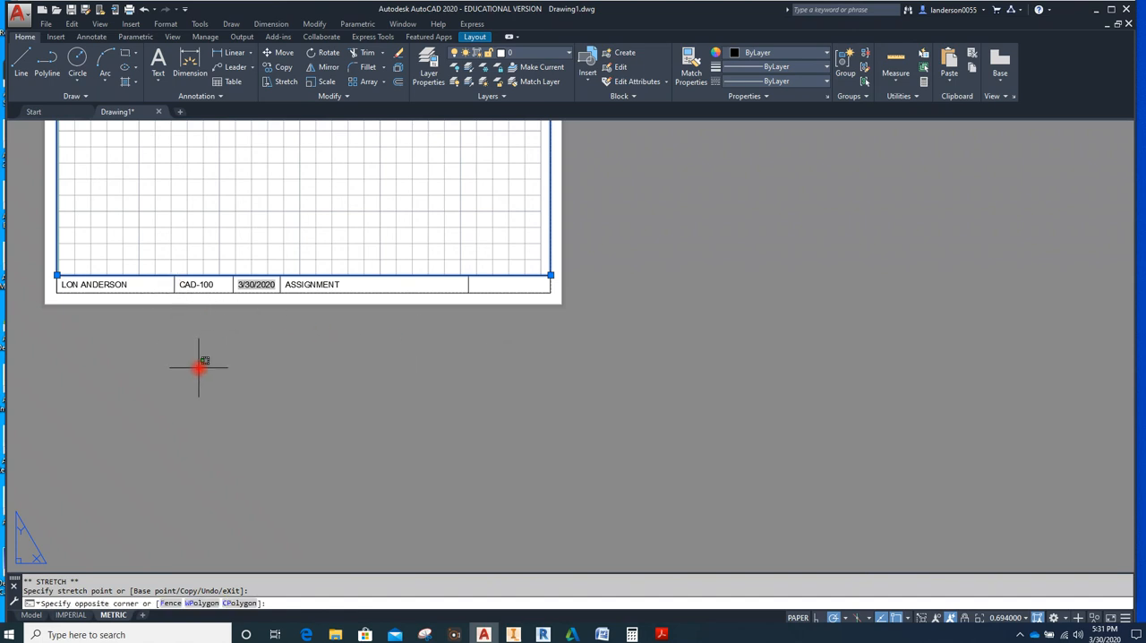
key("Escape")
key("Escape")
Copy the CAD-100 text into the empty last title block cell, using the cells' lower-left corners as base and second points
left_click(187, 284)
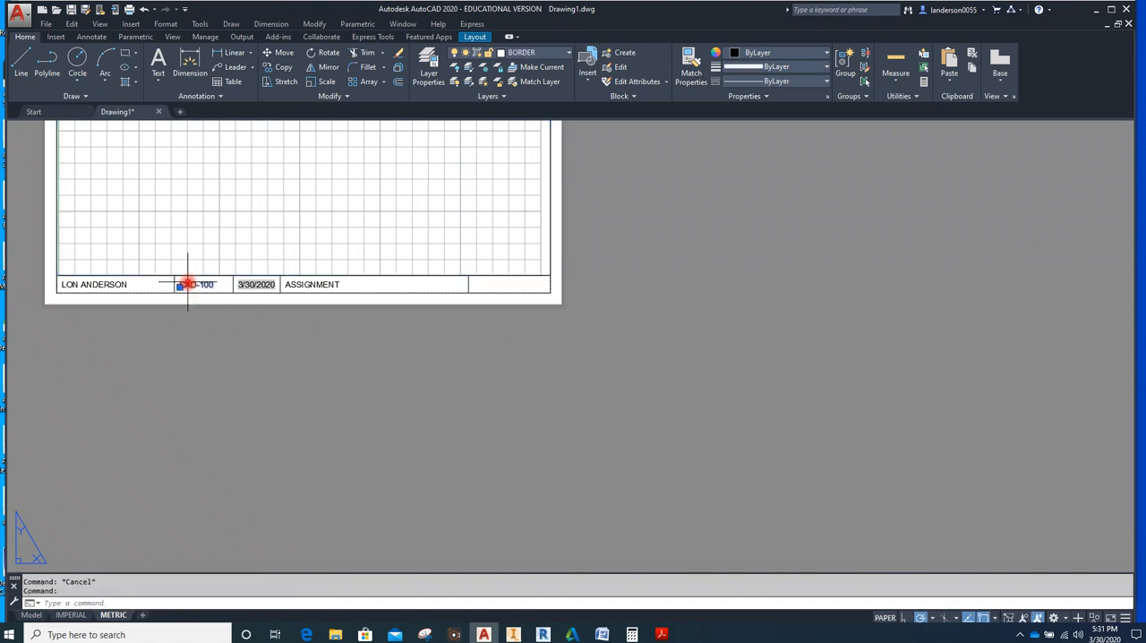
left_click(286, 75)
scroll(174, 295, "up", 5)
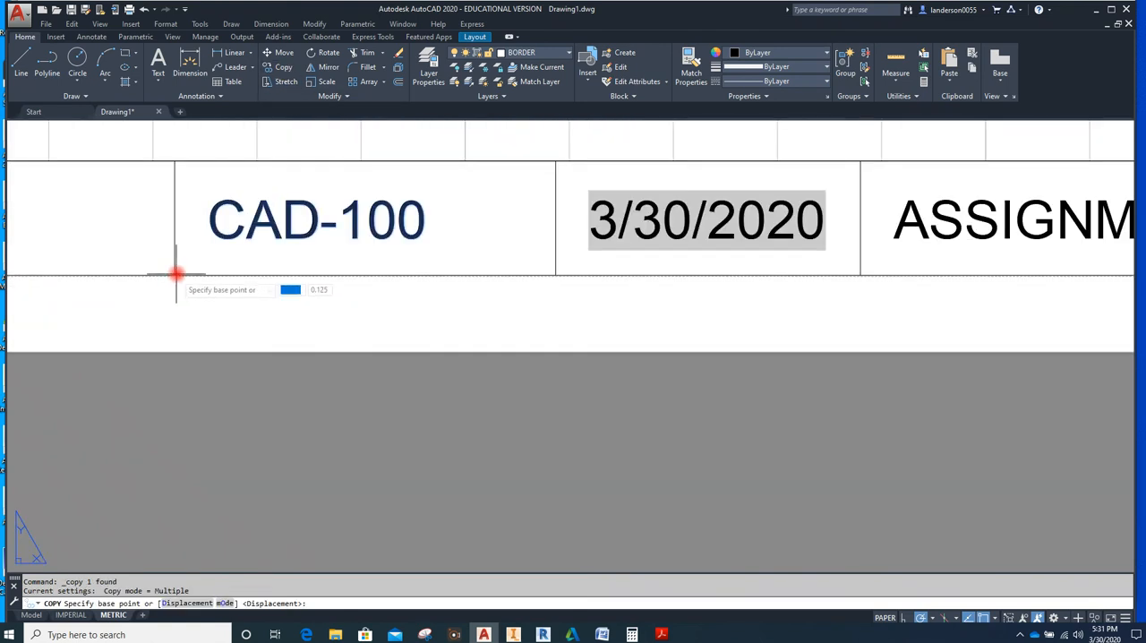
left_click(175, 275)
scroll(178, 273, "down", 5)
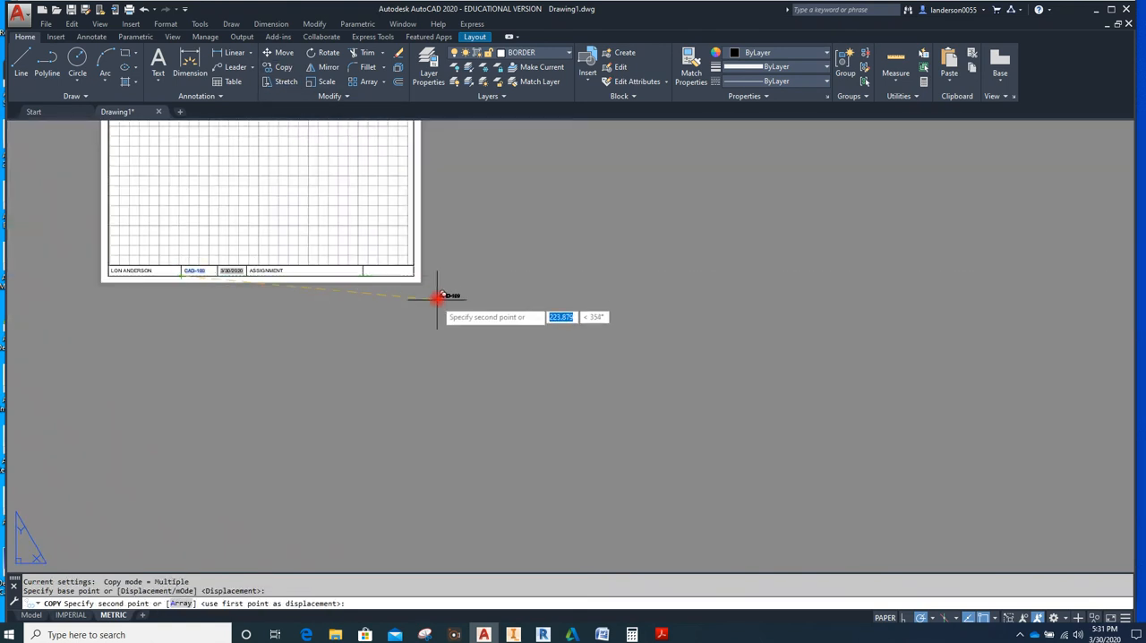
scroll(437, 298, "up", 5)
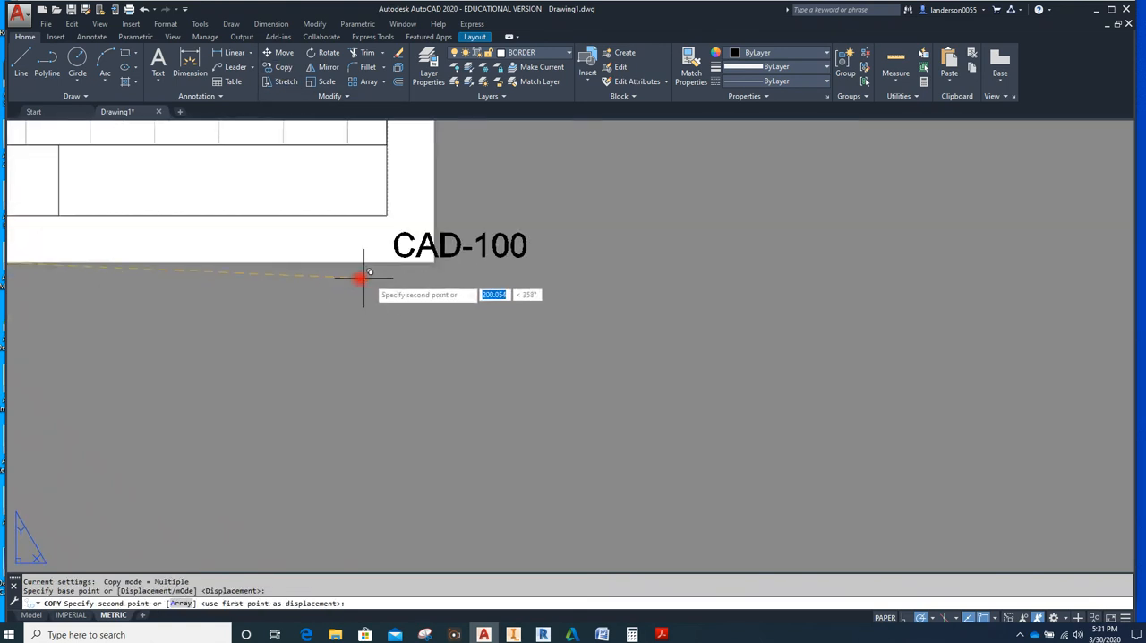
left_click(59, 215)
key("Escape")
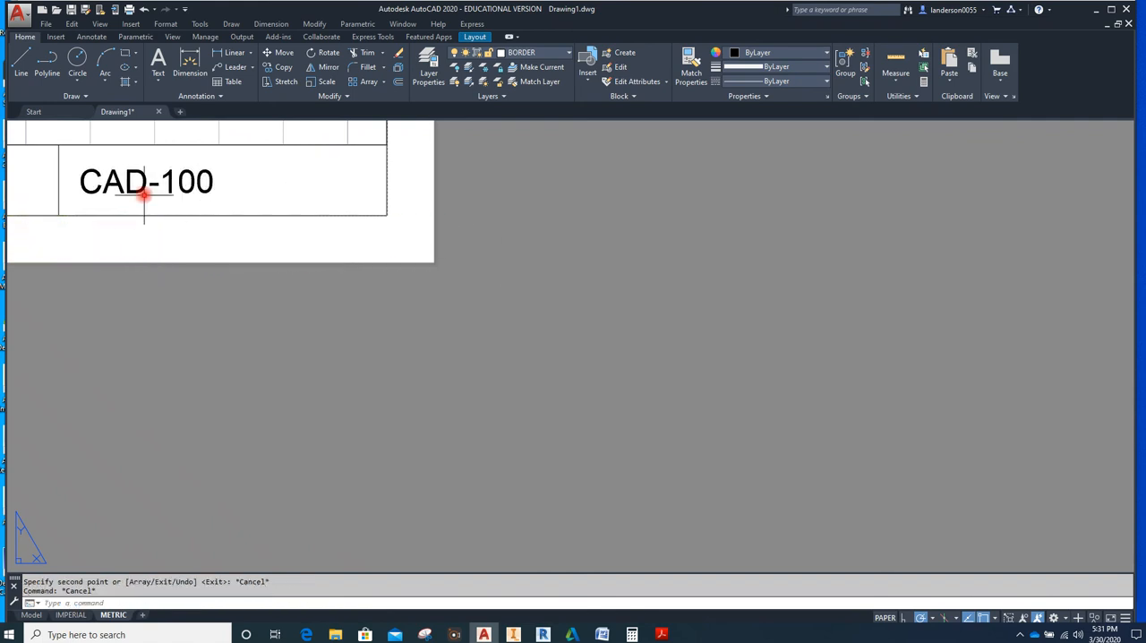
Replace the copied text in the last title block cell with "METRIC SCALE:" and end text editing
left_click(144, 183)
double_click(143, 182)
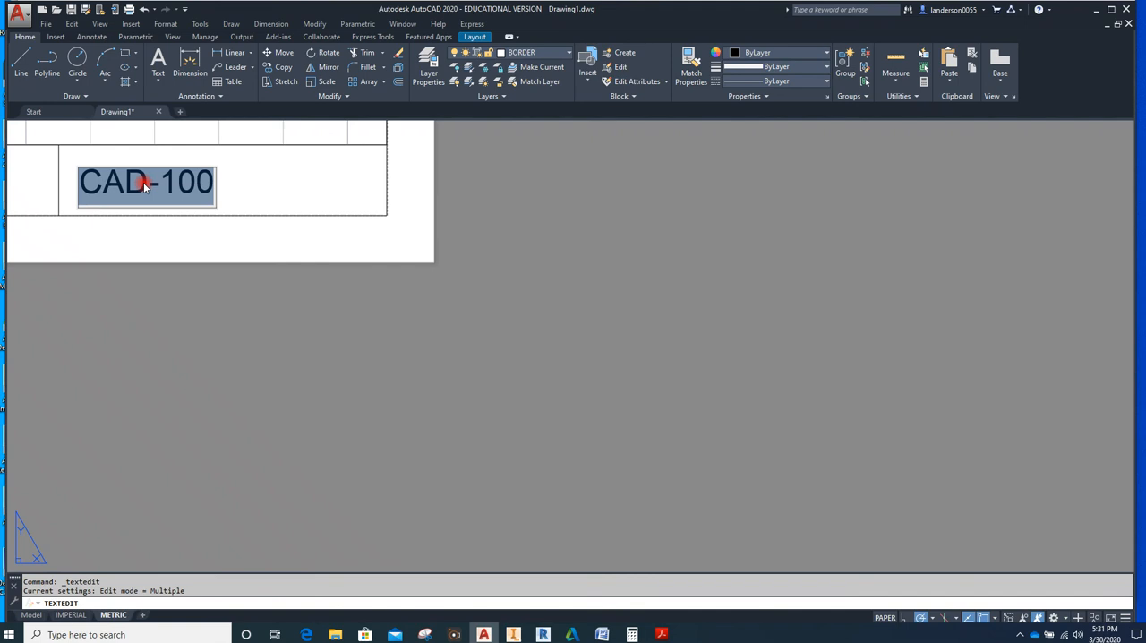
type("METRIC SCALE:")
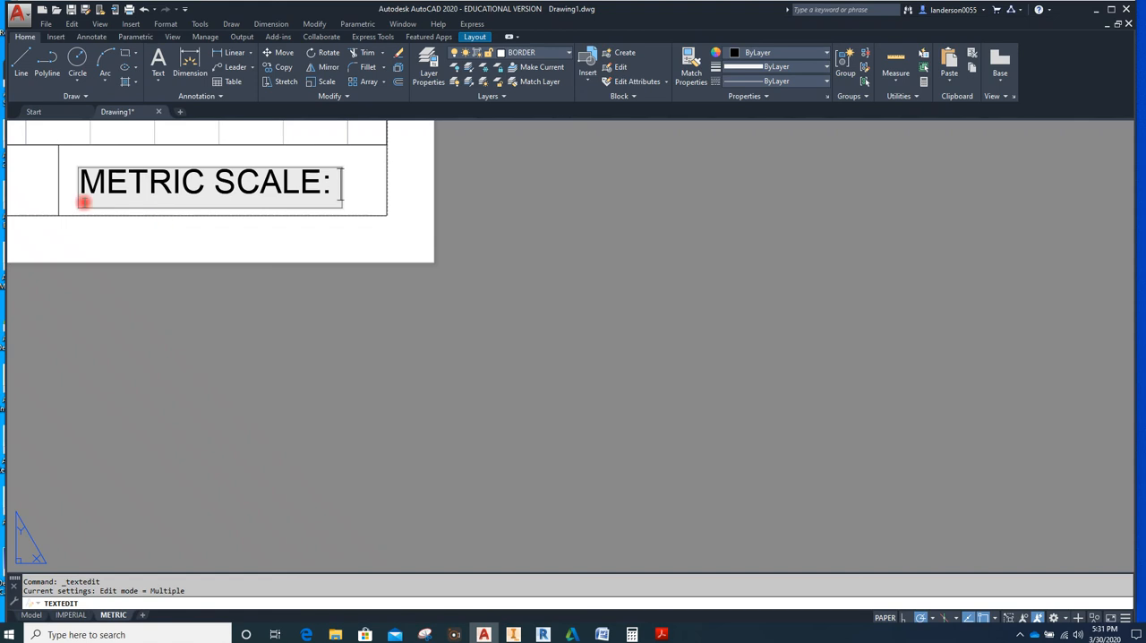
left_click(312, 341)
scroll(312, 343, "down", 4)
scroll(273, 330, "up", 3)
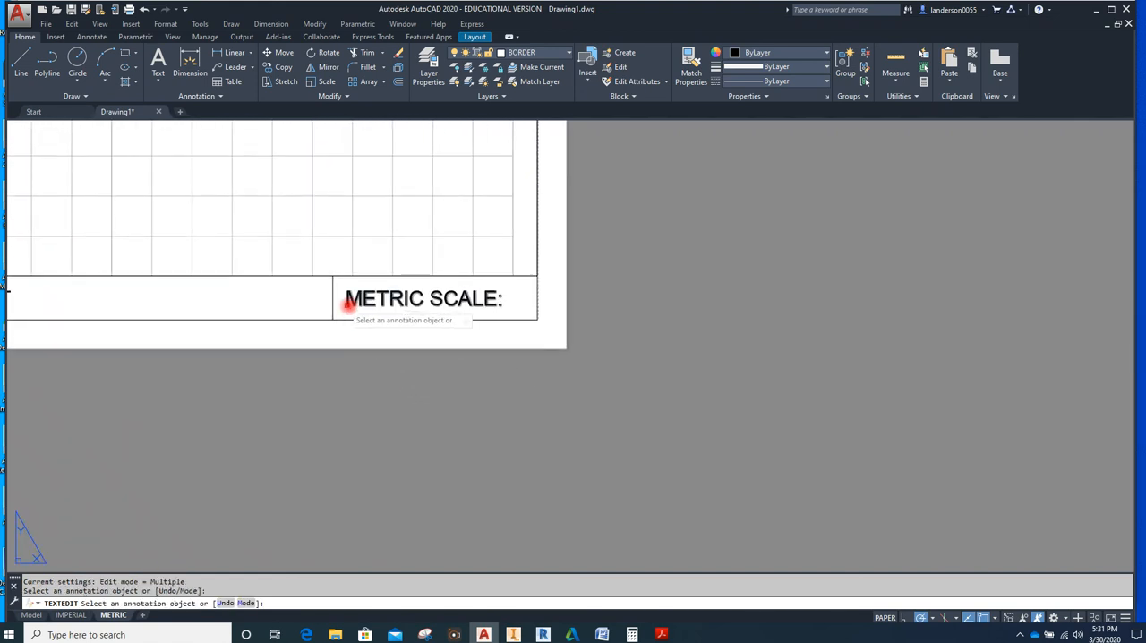
key("Escape")
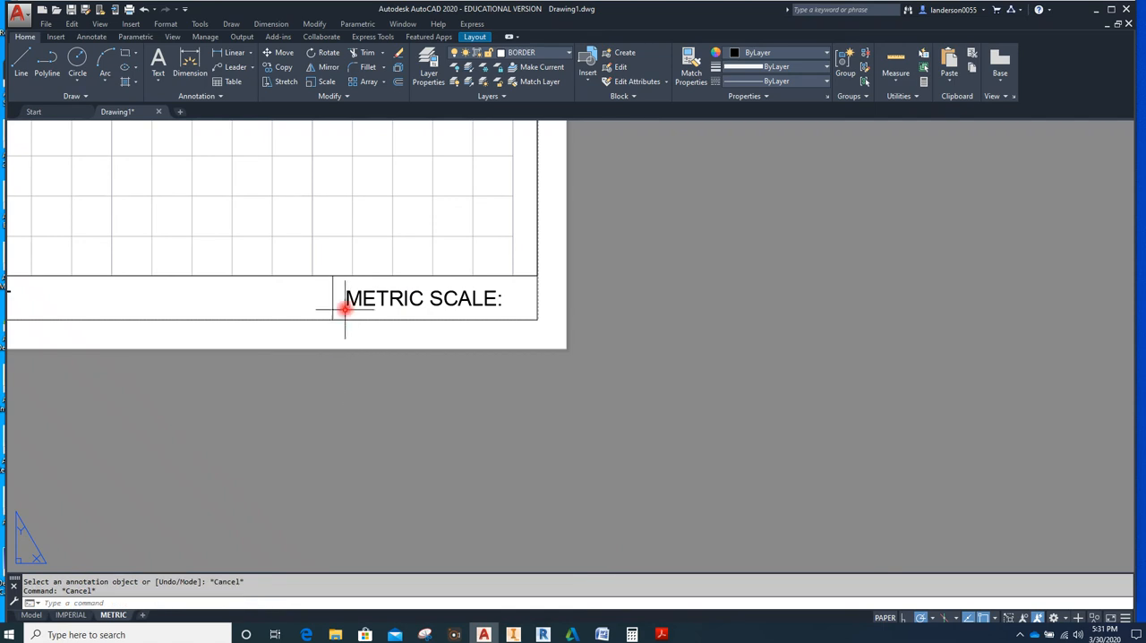
Move the METRIC SCALE: text and its cell divider line about 13.3 mm to the left along the border's bottom line
left_click(332, 306)
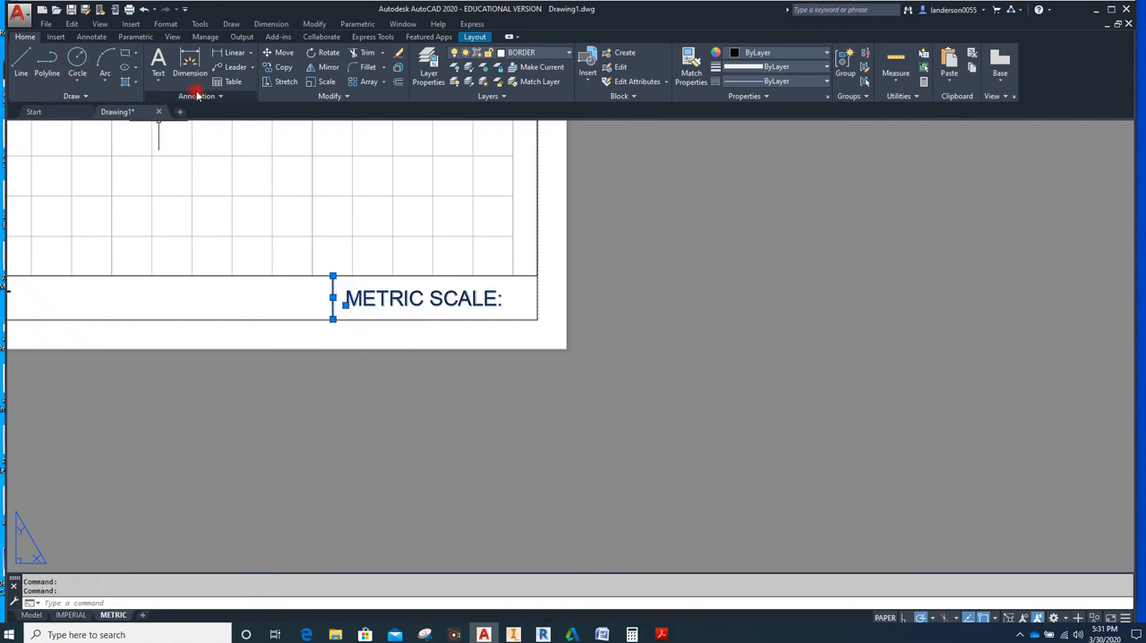
left_click(270, 52)
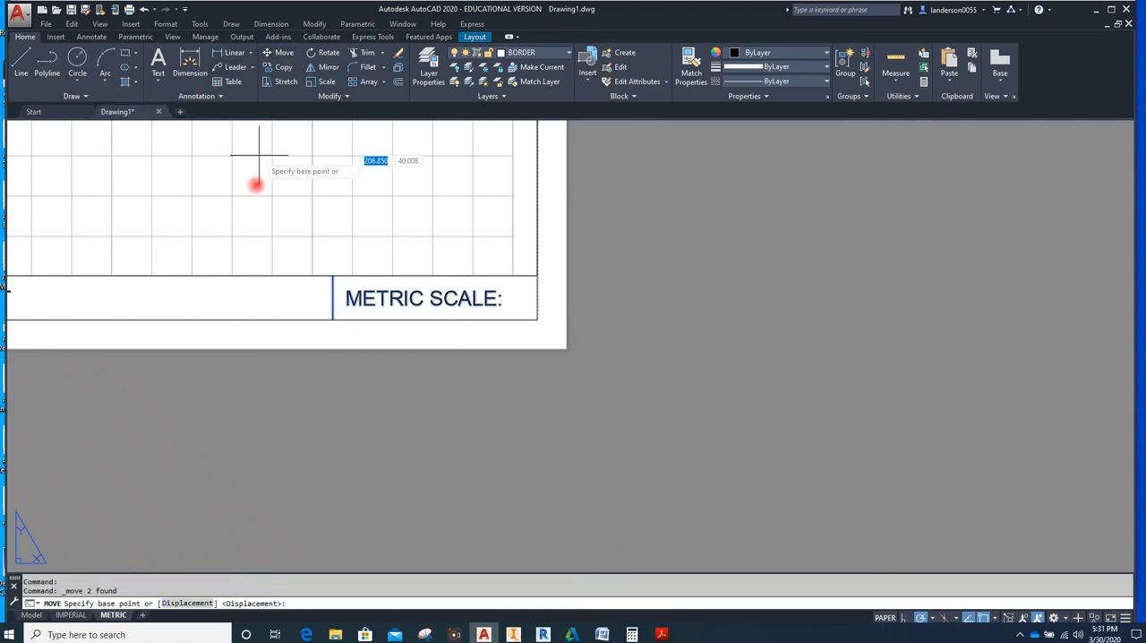
left_click(332, 319)
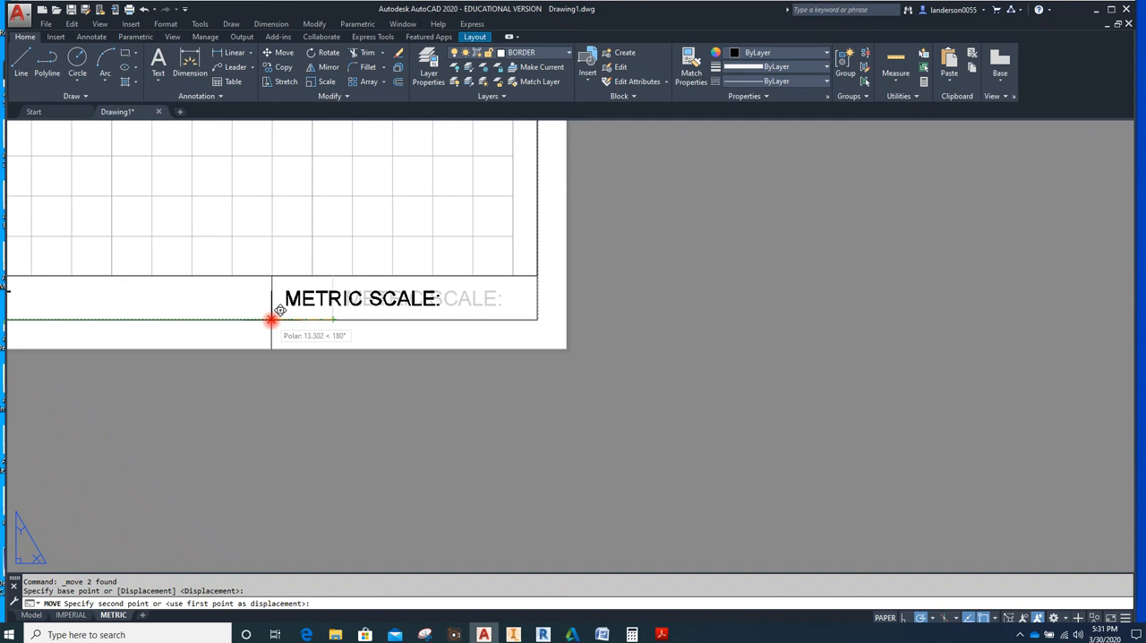
left_click(274, 319)
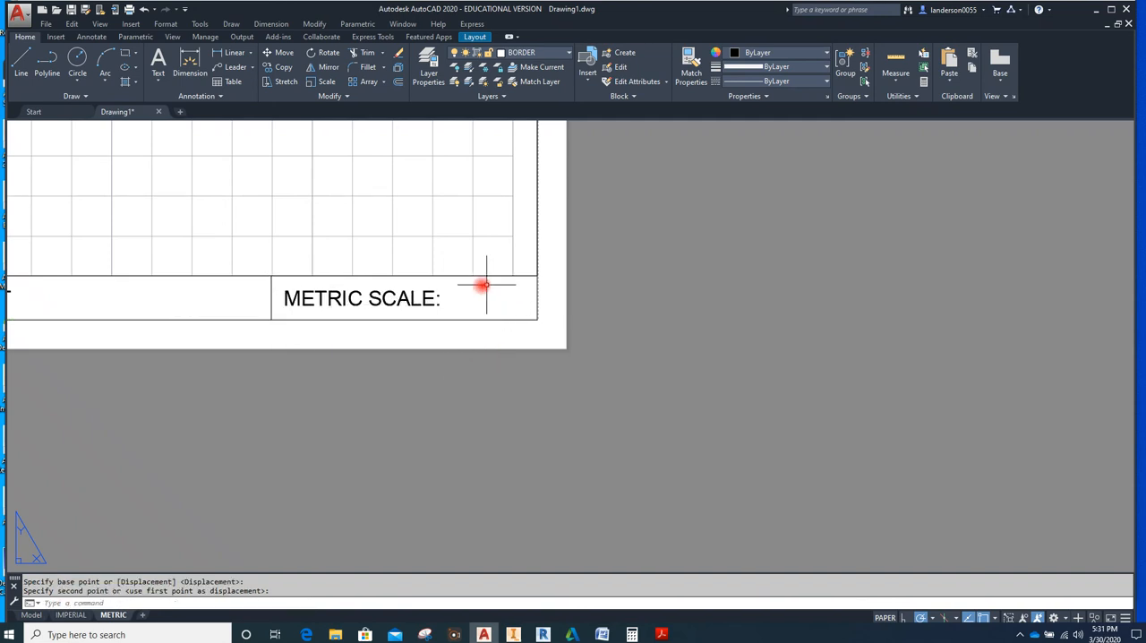
key("Escape")
key("Escape")
Examine the title block cells and their texts on the METRIC layout
scroll(463, 383, "down", 1)
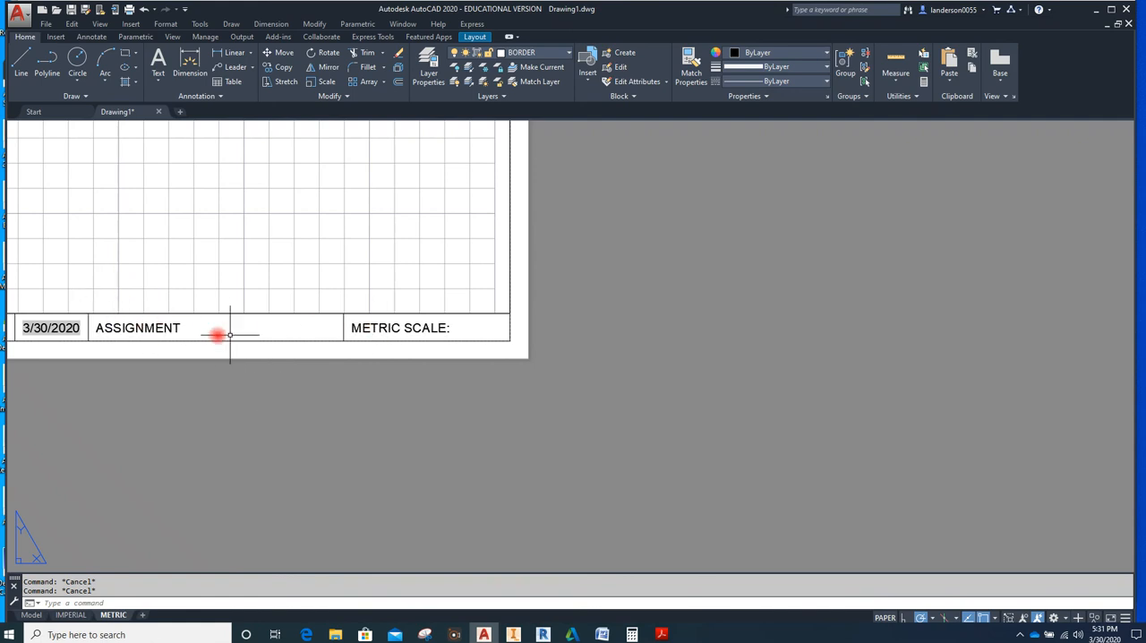
scroll(376, 367, "down", 1)
middle_click_drag(375, 367, 476, 361)
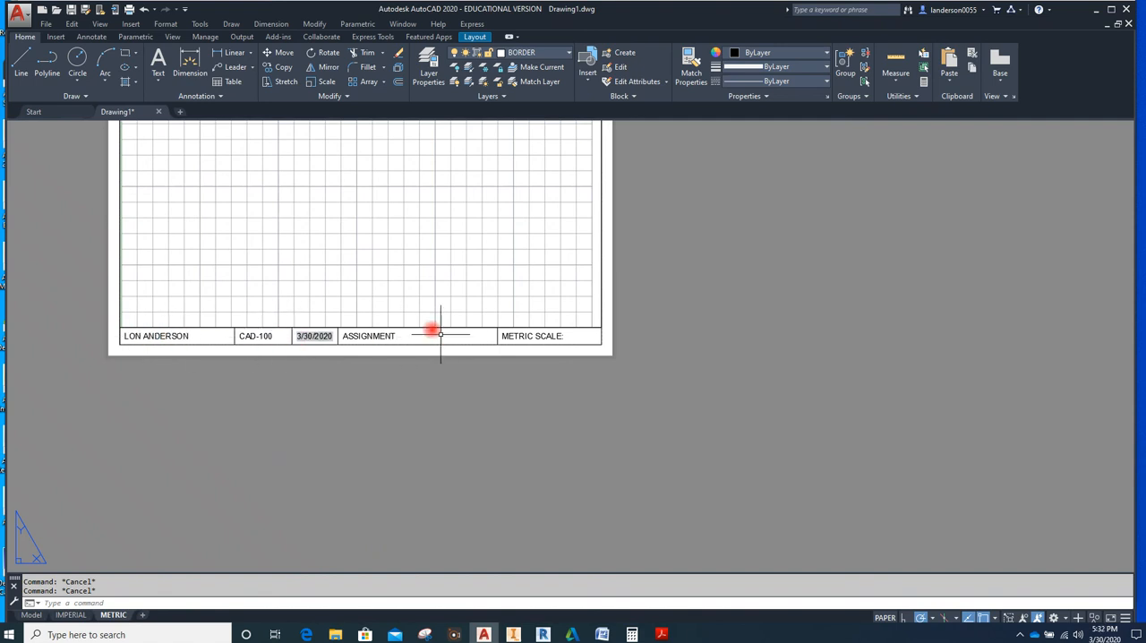
scroll(529, 348, "up", 2)
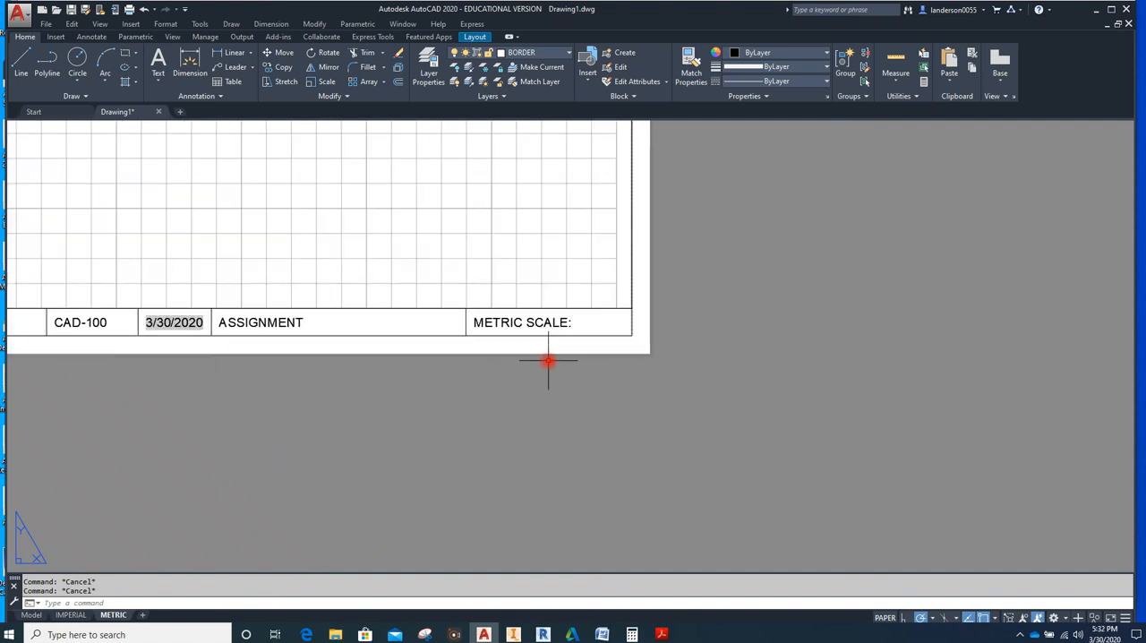
scroll(555, 277, "down", 5)
scroll(521, 303, "up", 3)
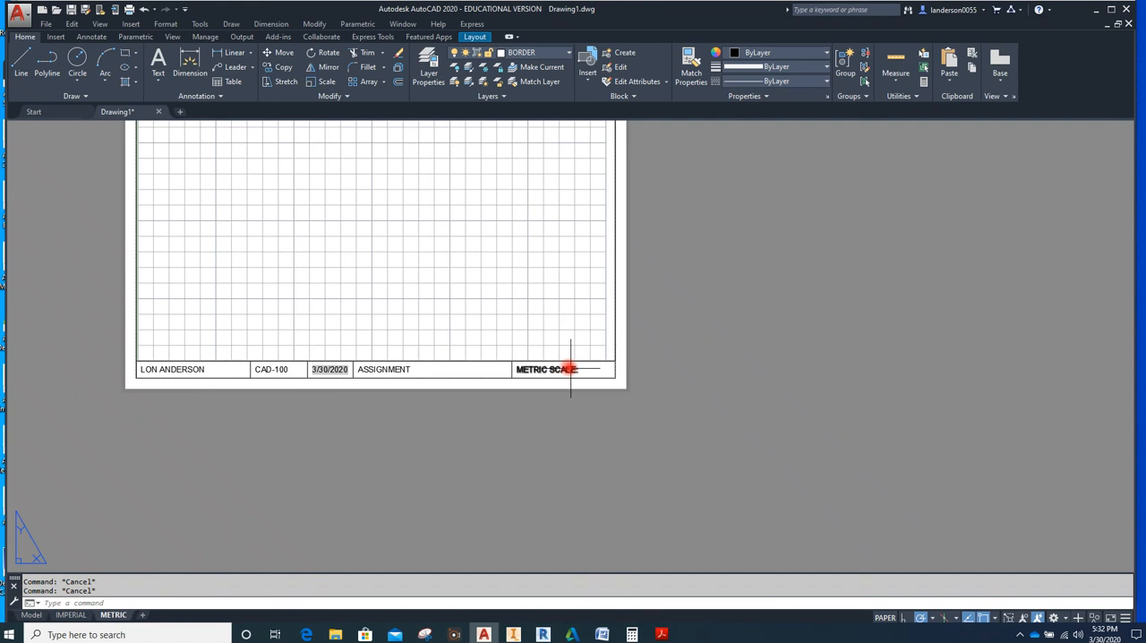
scroll(569, 409, "down", 2)
scroll(550, 377, "up", 2)
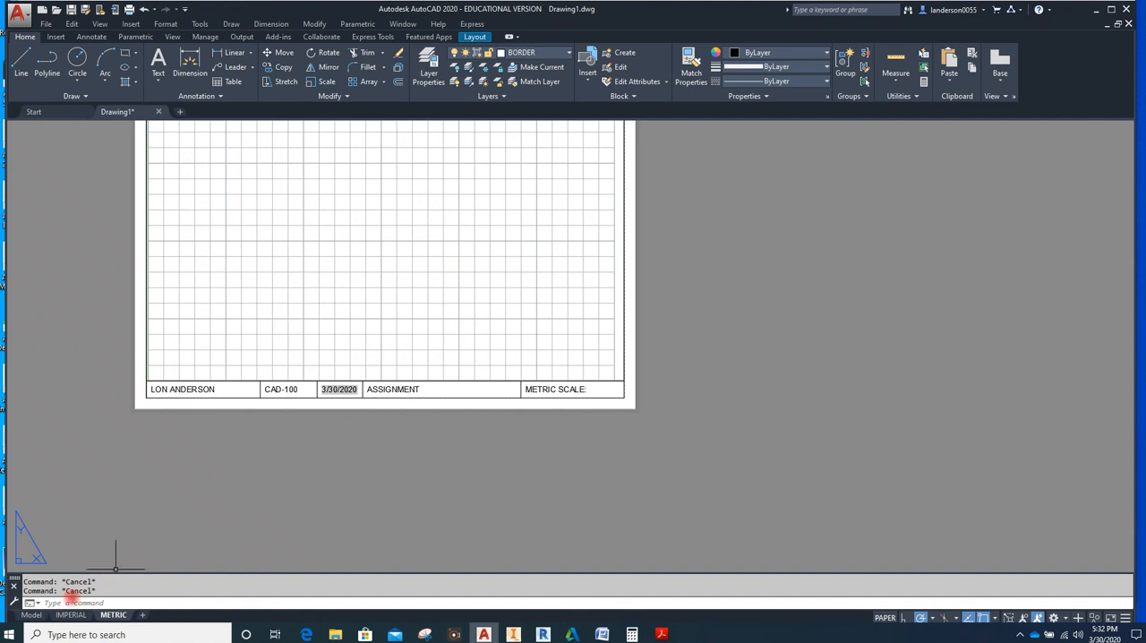
Switch to the IMPERIAL layout and stretch its viewport's lower-left corner to the title block's upper-left corner
left_click(71, 615)
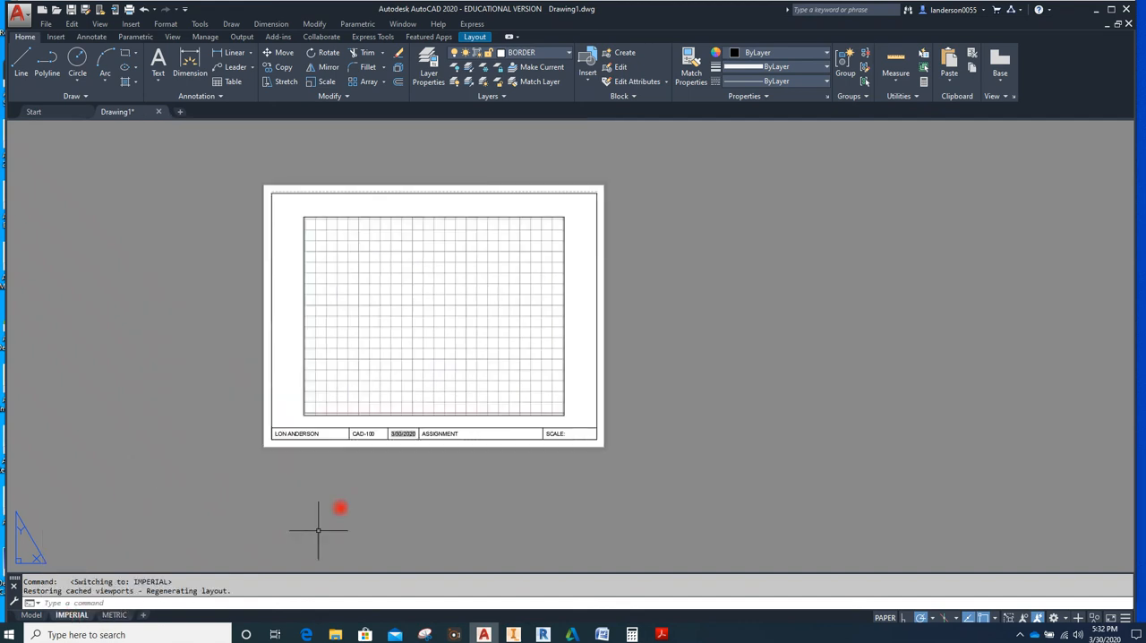
scroll(269, 432, "up", 4)
left_click(352, 396)
left_click(351, 395)
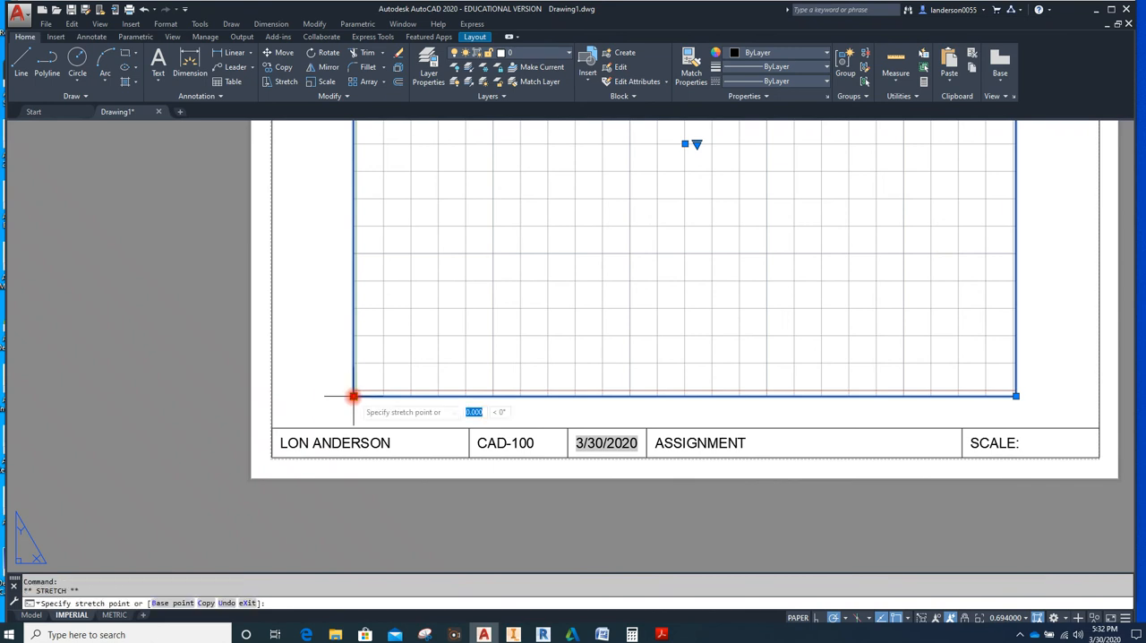
left_click(272, 428)
Stretch the IMPERIAL viewport's upper-right corner to the border's upper-right corner and clear the selection
scroll(272, 427, "down", 5)
scroll(474, 287, "up", 4)
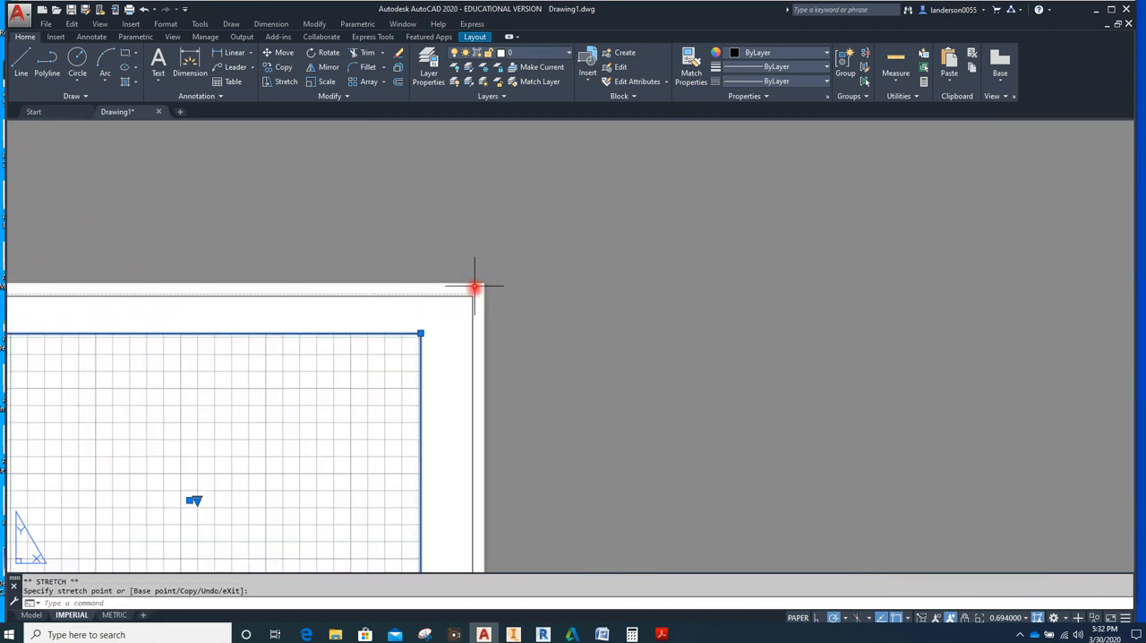
left_click(421, 333)
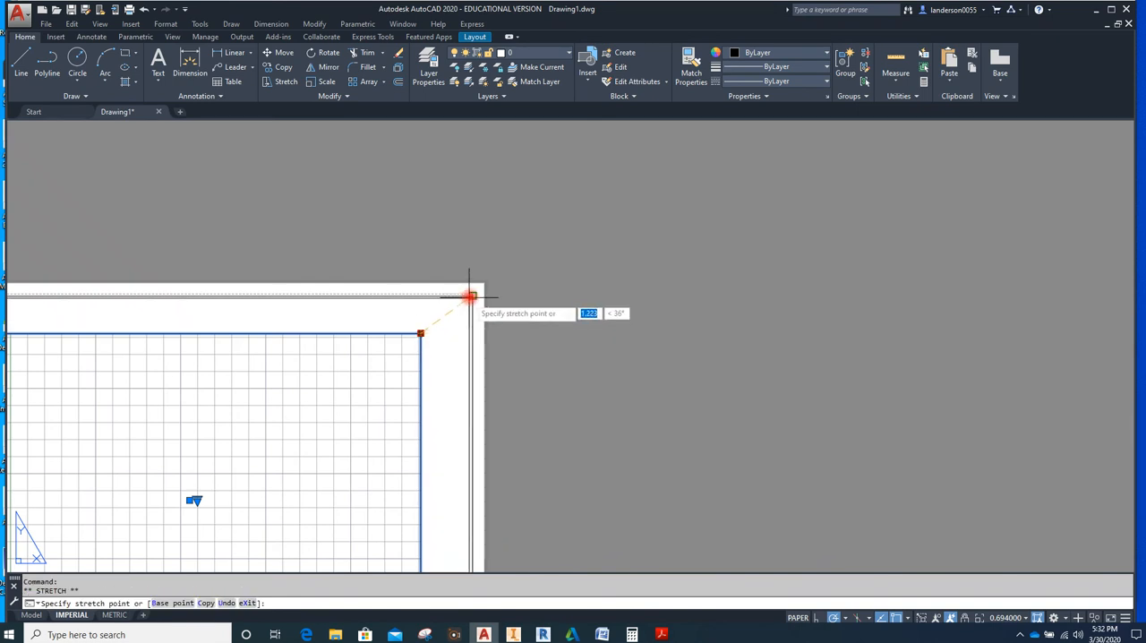
left_click(473, 295)
scroll(555, 297, "down", 6)
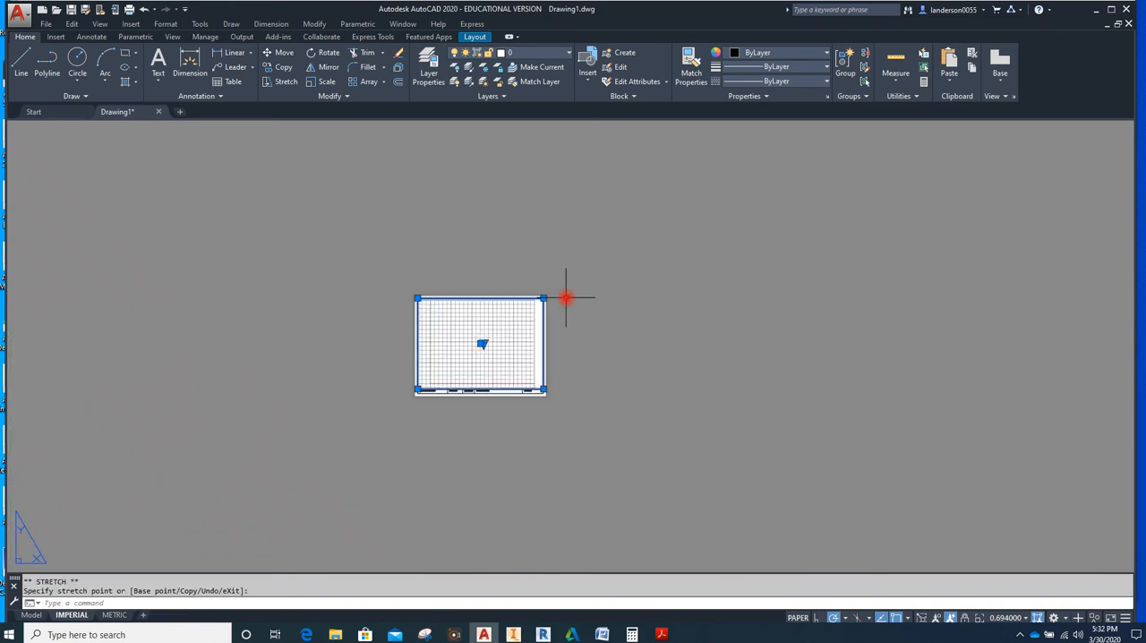
left_click(605, 378)
left_click(606, 378)
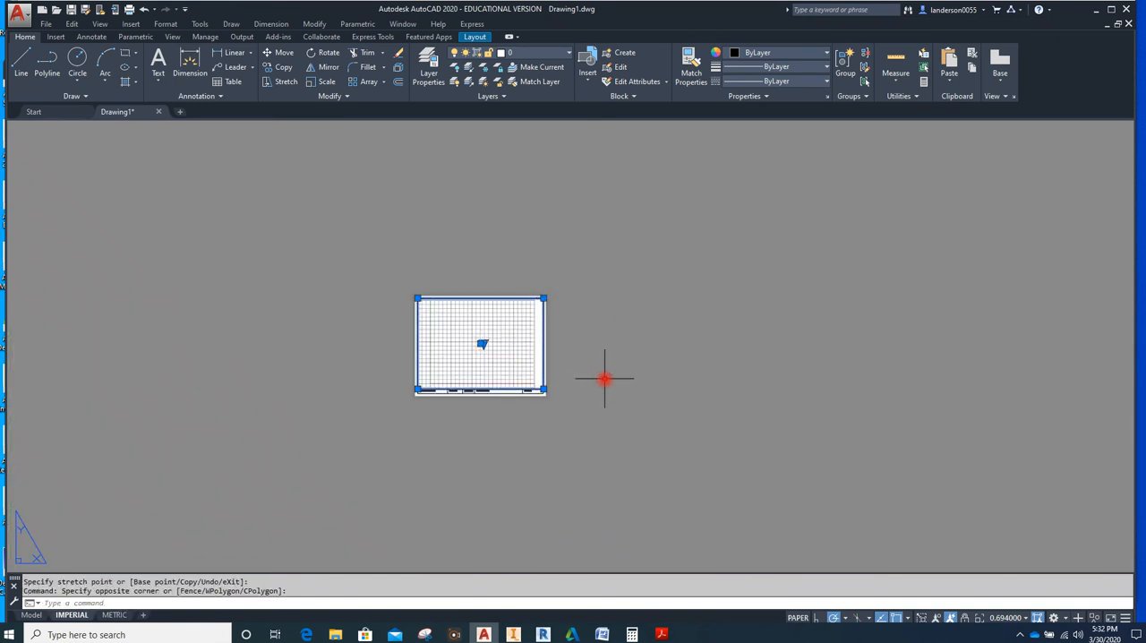
key("Escape")
key("Escape")
scroll(546, 357, "up", 2)
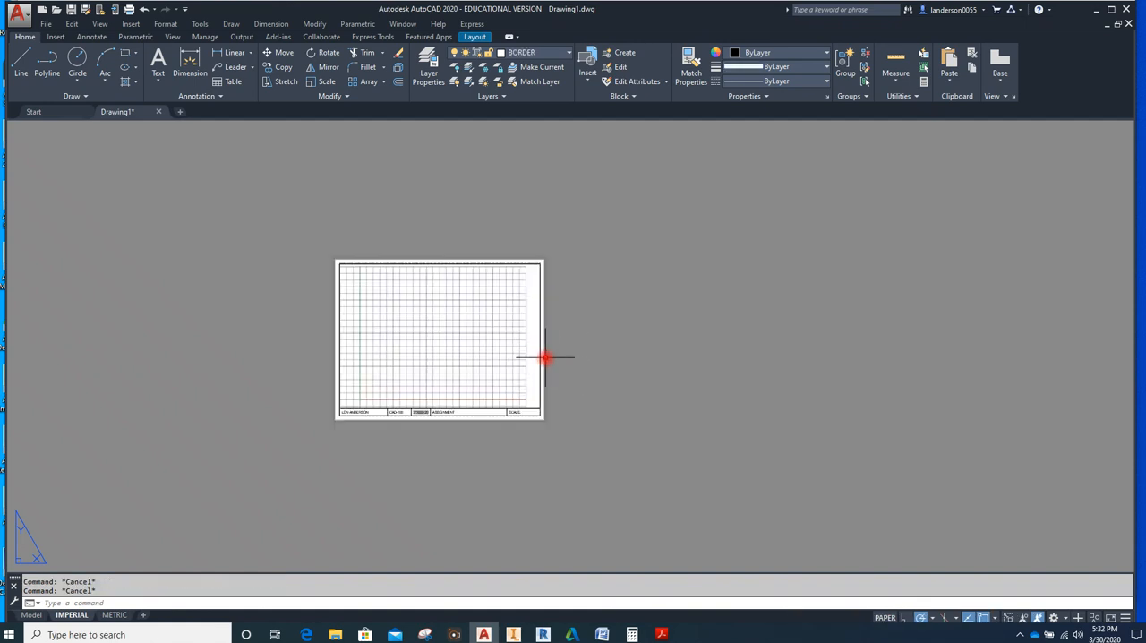
scroll(545, 358, "up", 2)
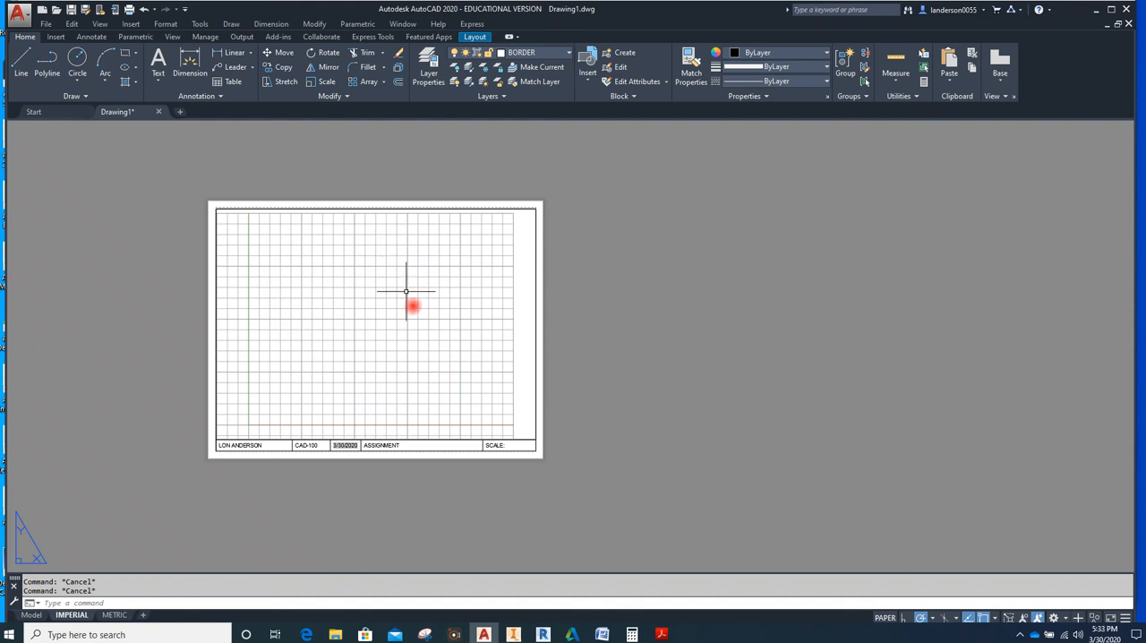
left_click(601, 363)
key("Escape")
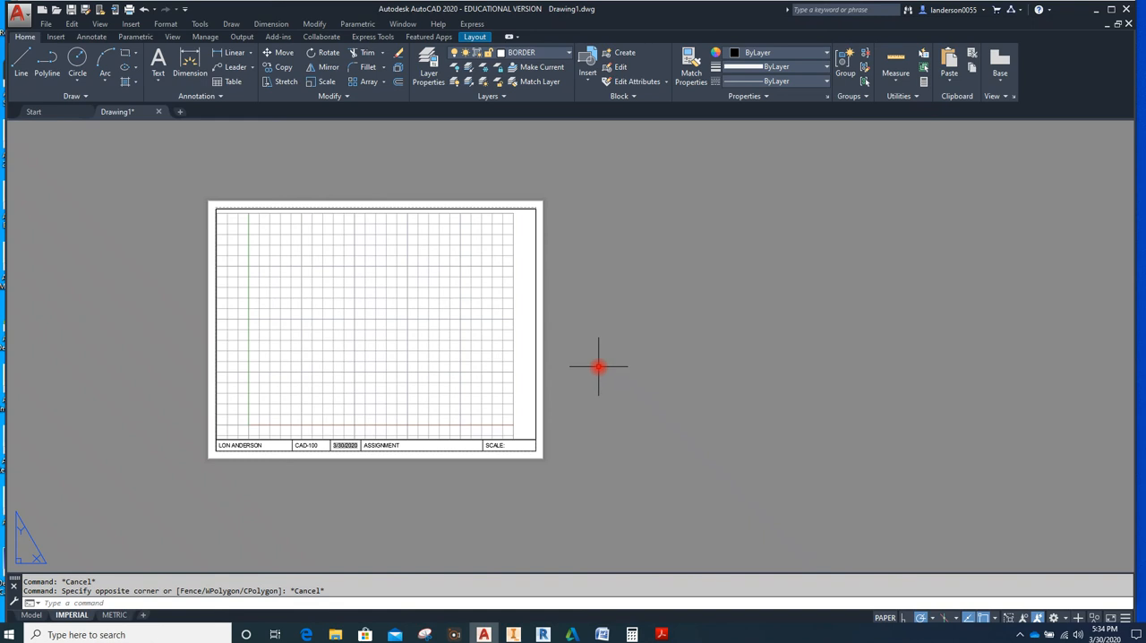
Modify the Standard dimension style to use an arrow size of 0.125 and accept the change
left_click(90, 38)
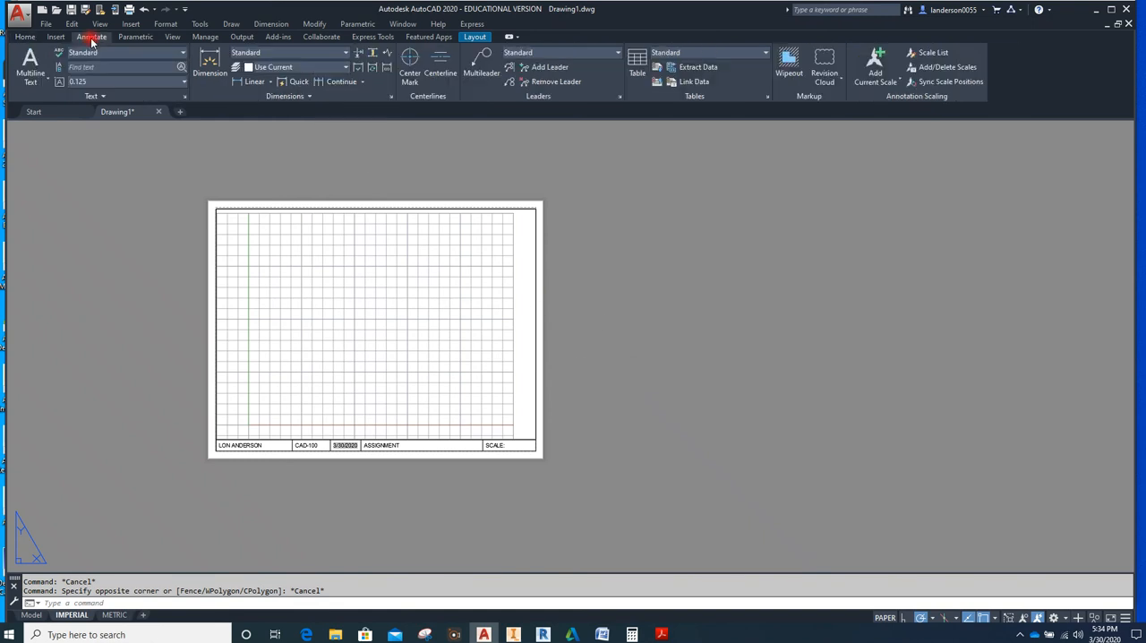
left_click(392, 96)
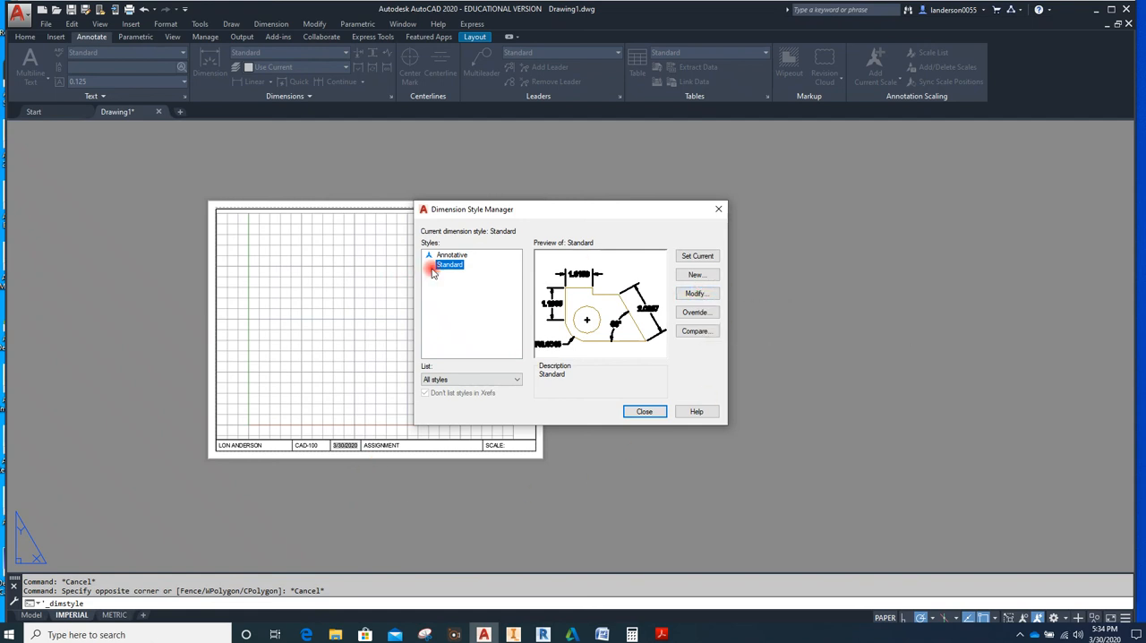
left_click(696, 294)
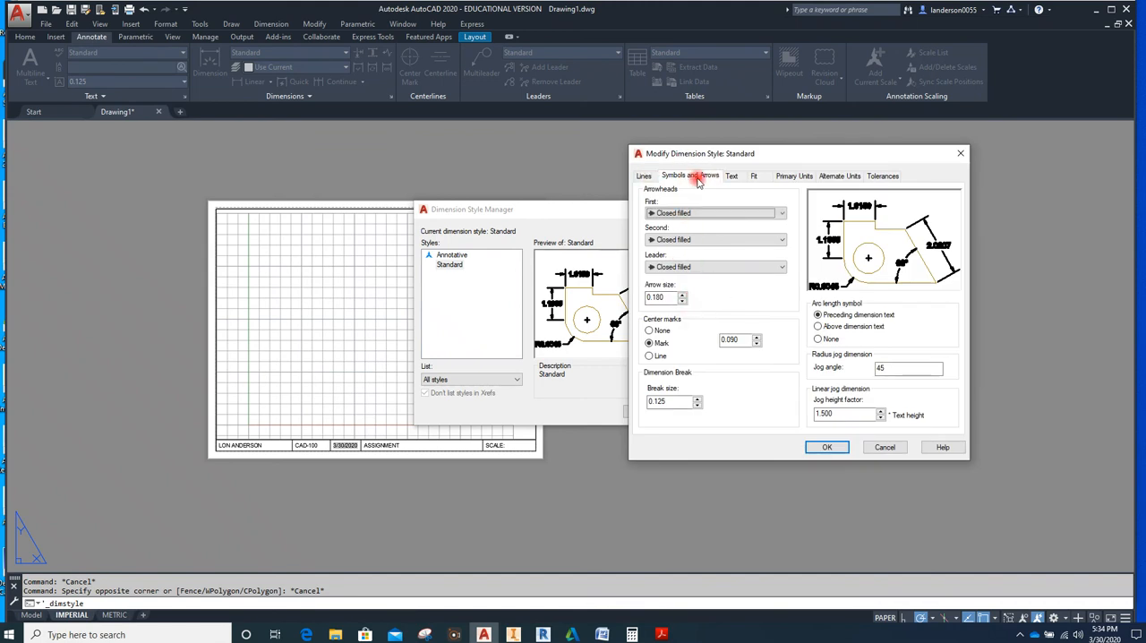
left_click(672, 298)
left_click_drag(672, 298, 652, 297)
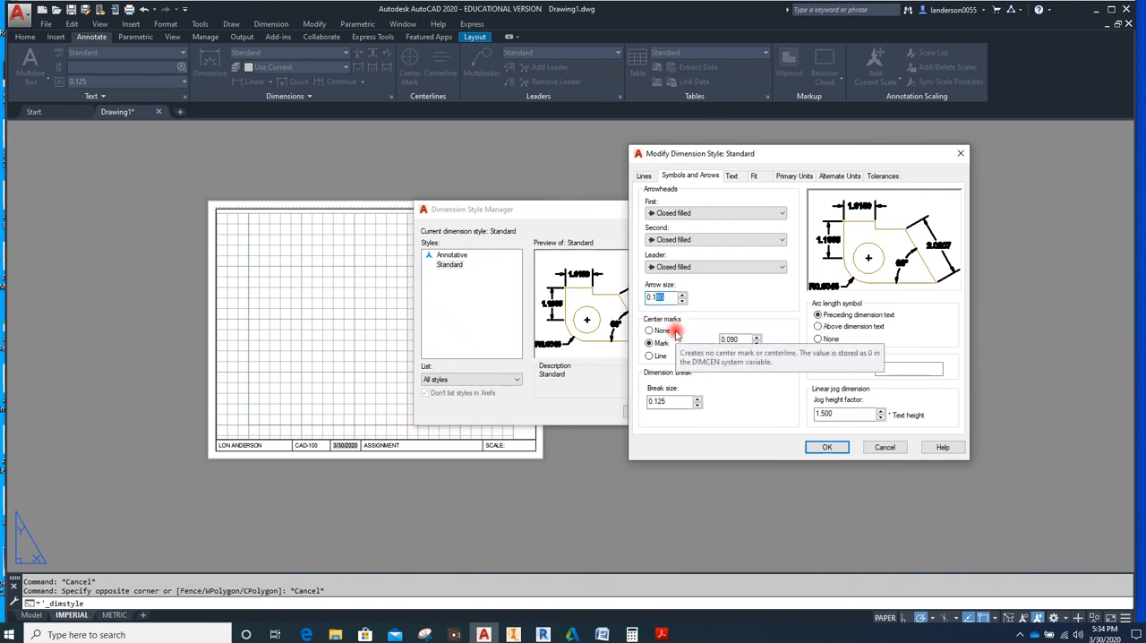
type("25")
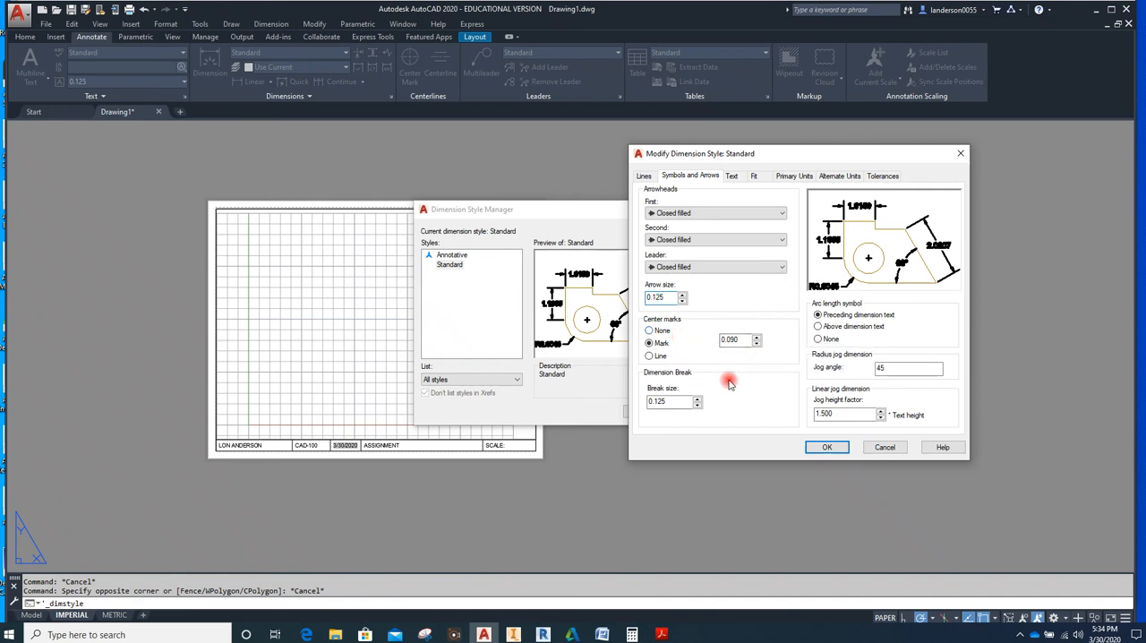
left_click(832, 449)
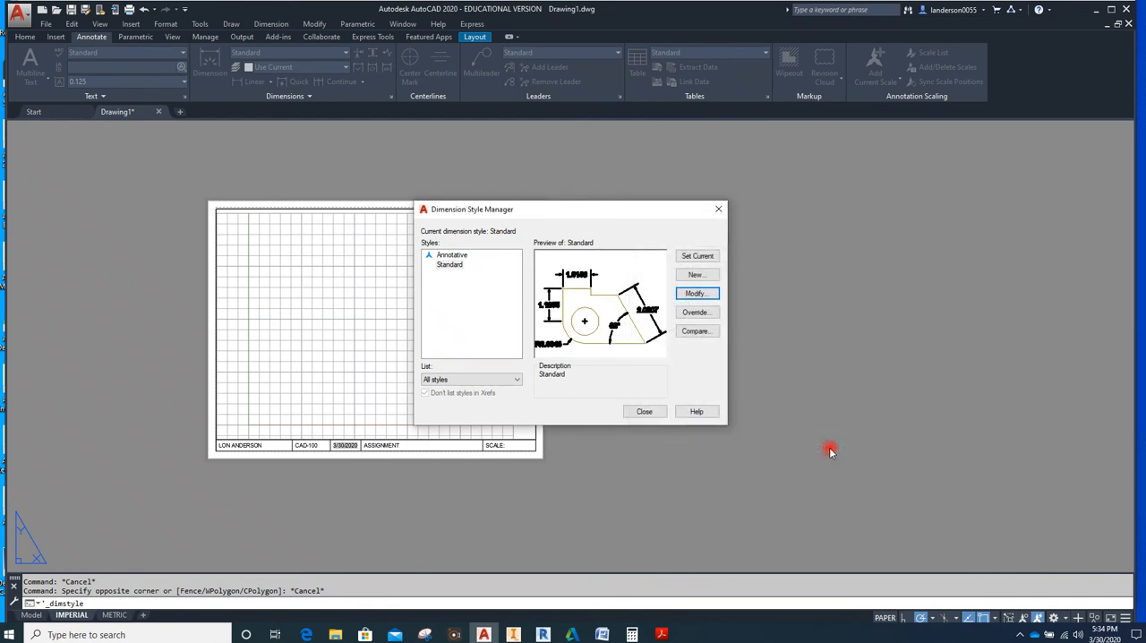
Reopen the Standard dimension style for modification and set its text height to 0.125
left_click(695, 294)
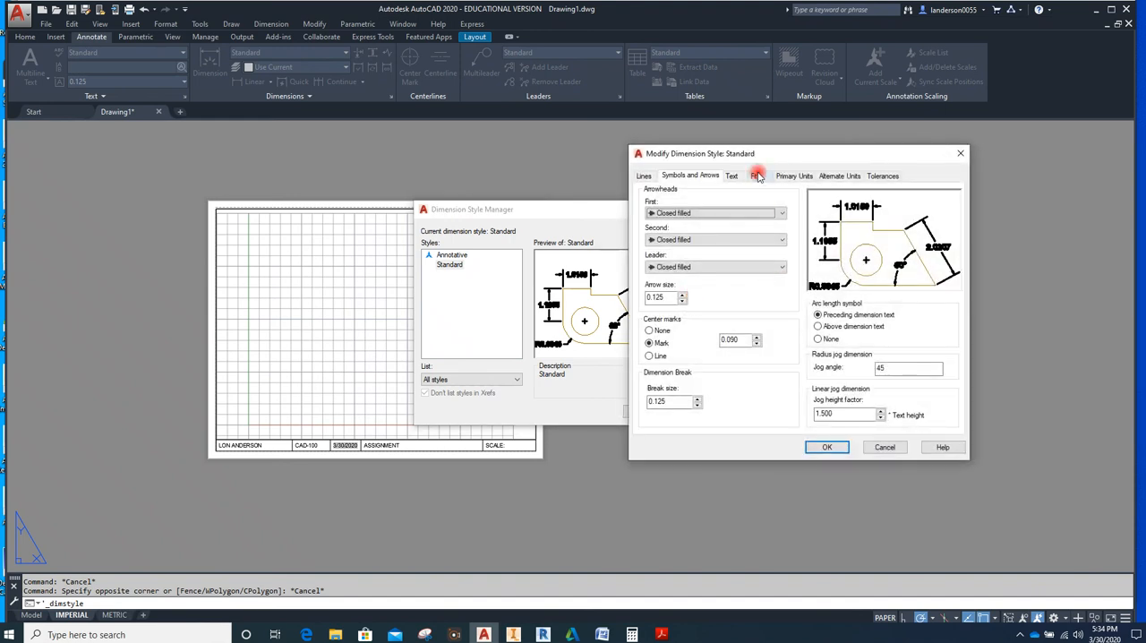
left_click(732, 177)
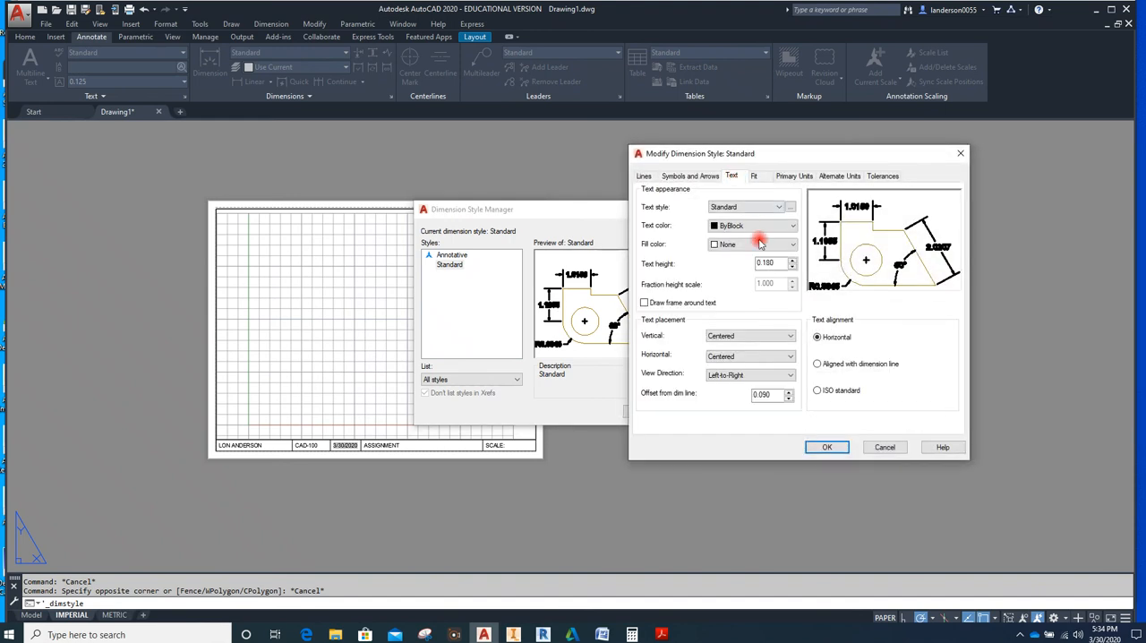
left_click(772, 262)
key("BackSpace")
key("BackSpace")
type("25")
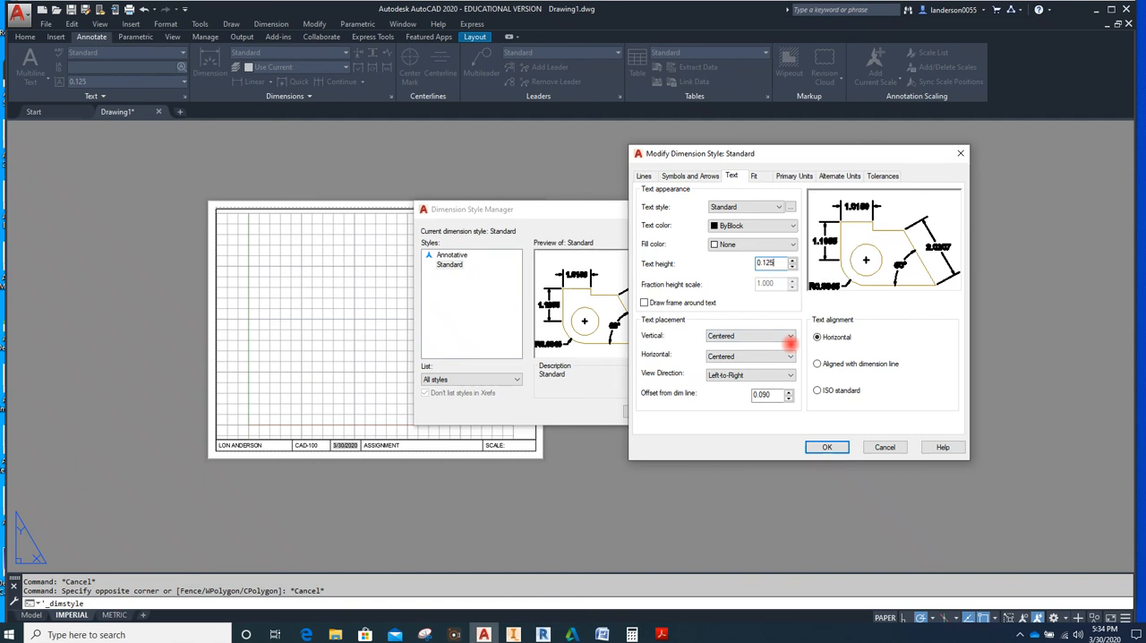
Set the Standard style's linear precision to 0.000, suppress leading and trailing zeros in linear dimensions, and accept
left_click(759, 176)
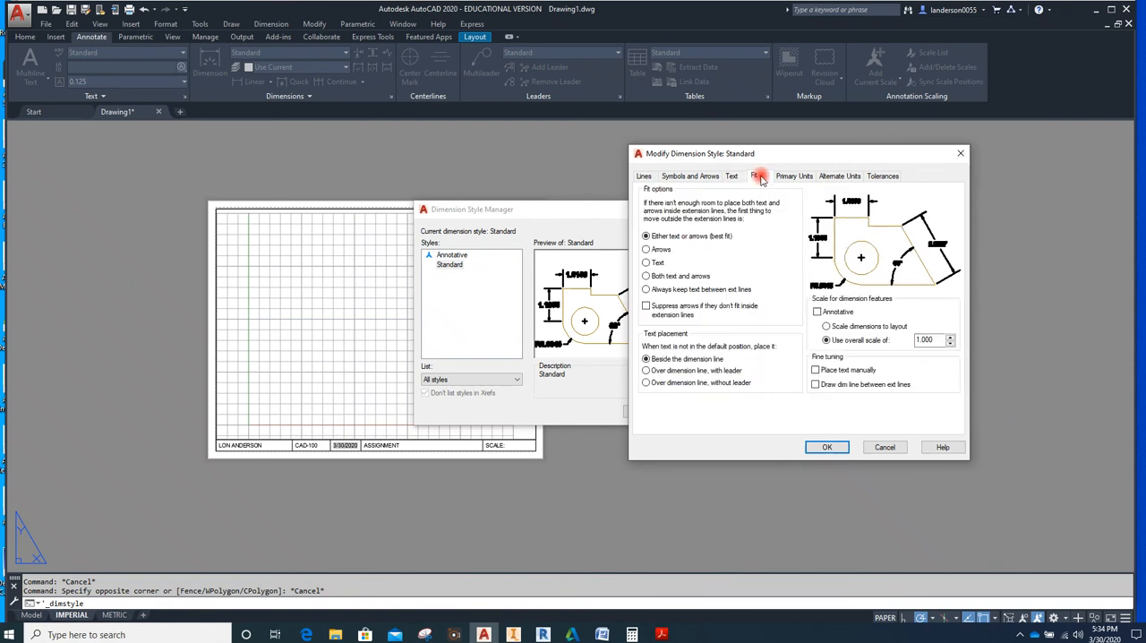
left_click(797, 177)
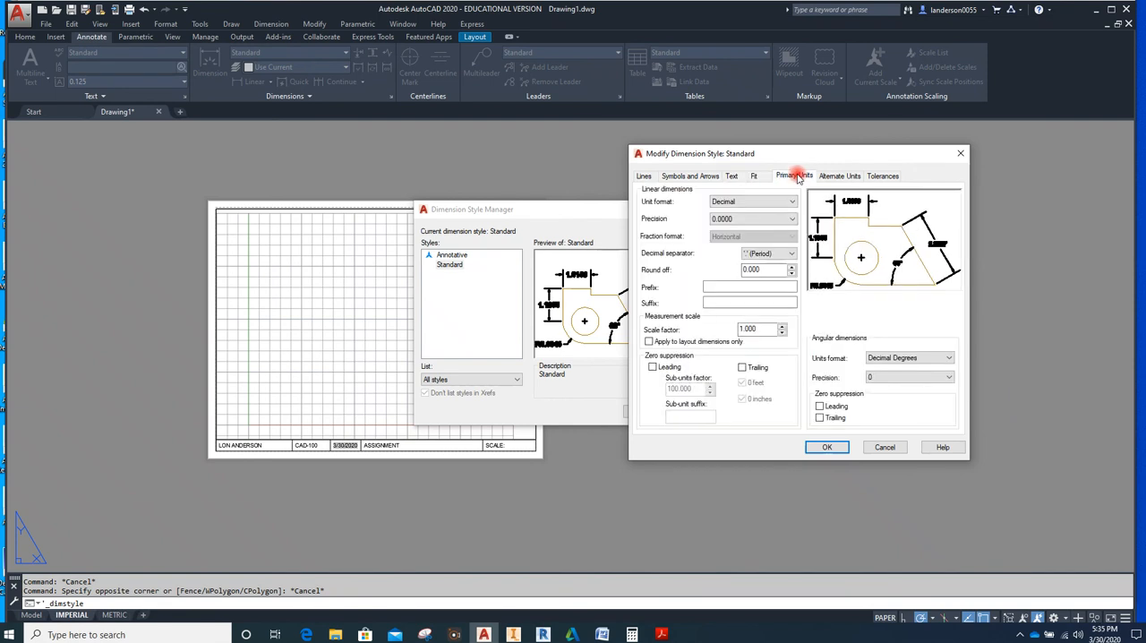
left_click(792, 218)
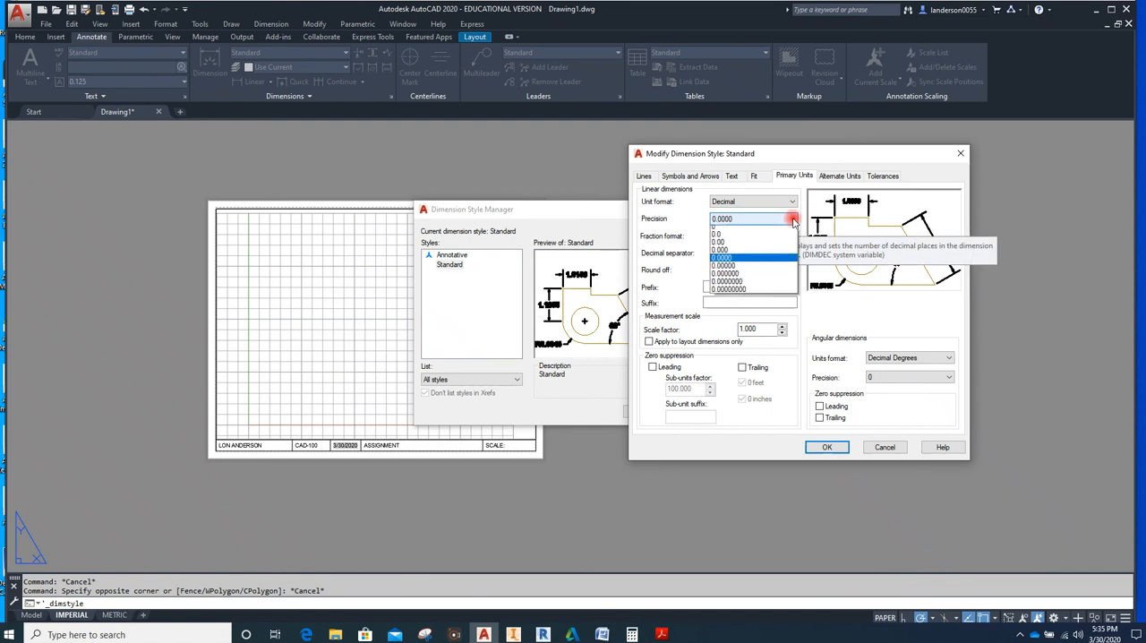
left_click(742, 252)
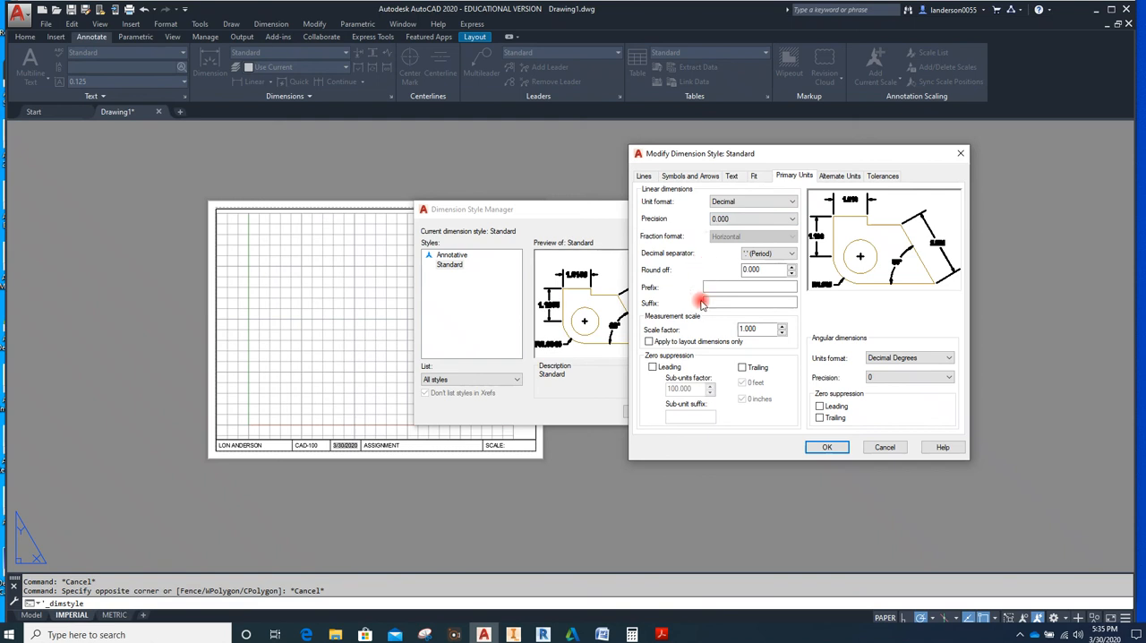
left_click(741, 369)
left_click(653, 370)
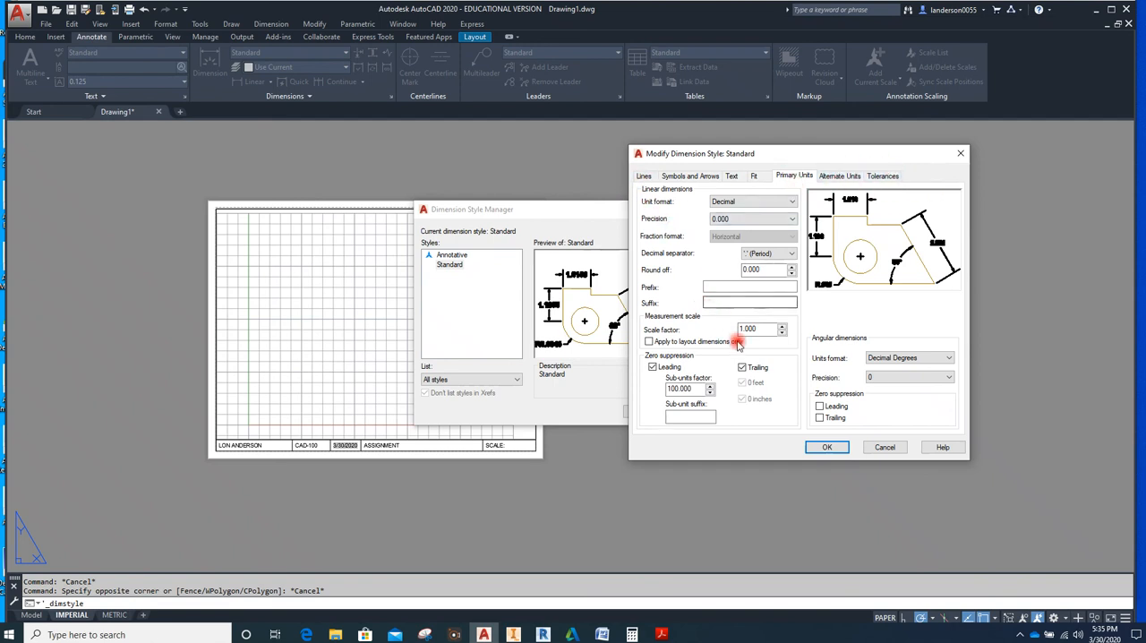
left_click(830, 449)
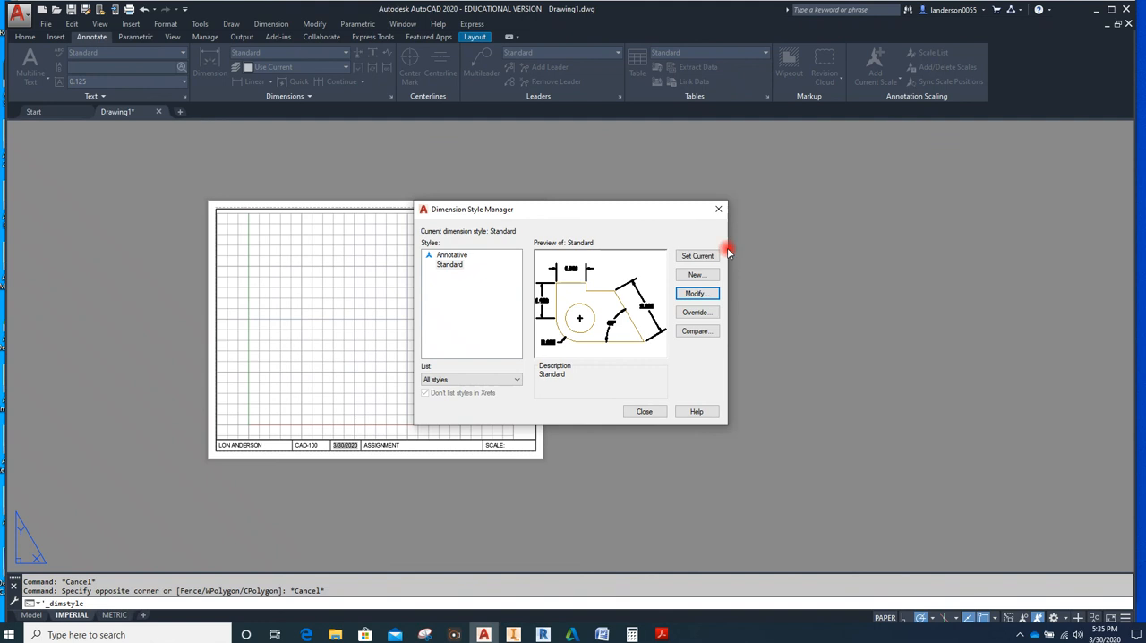
Modify the Annotative dimension style to a linear precision of 0.000 with leading and trailing zeros suppressed
left_click(453, 256)
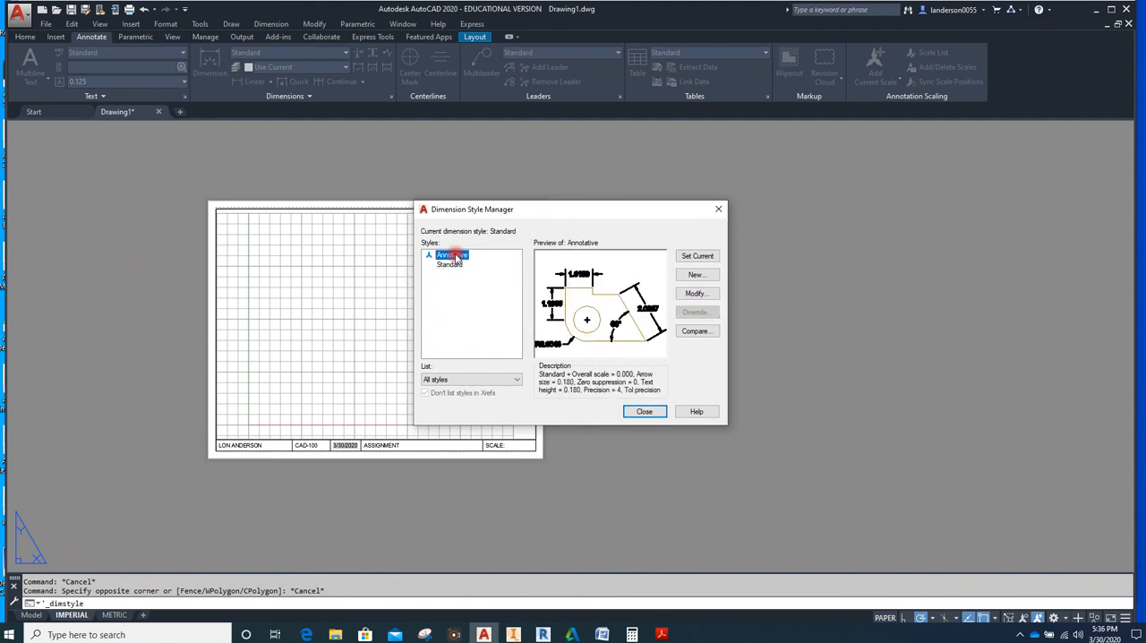
left_click(697, 295)
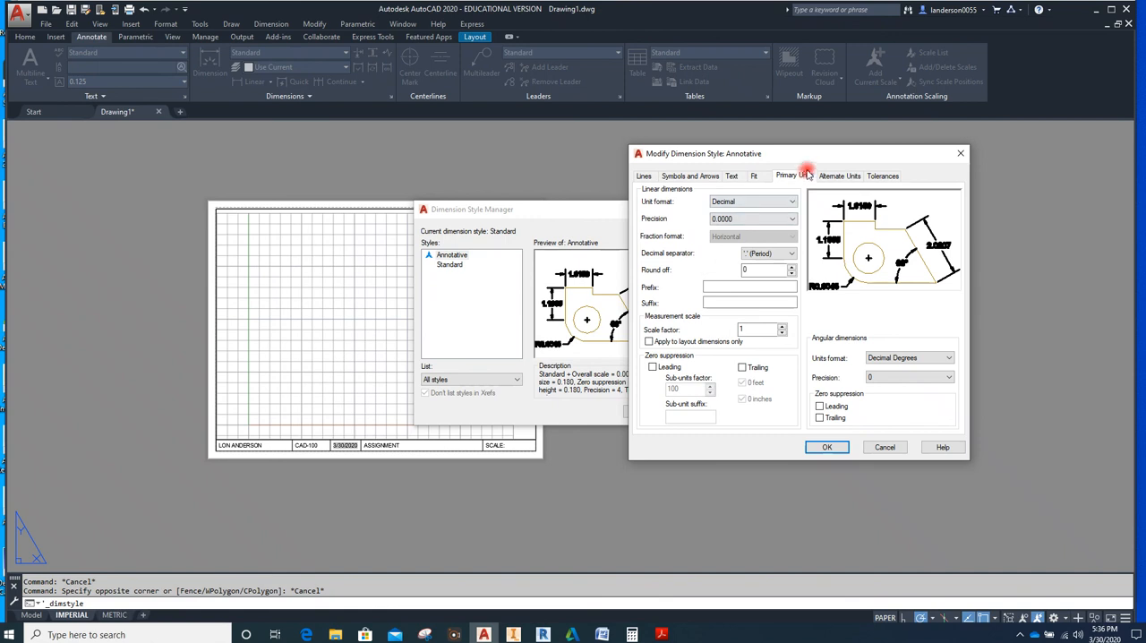
left_click(791, 220)
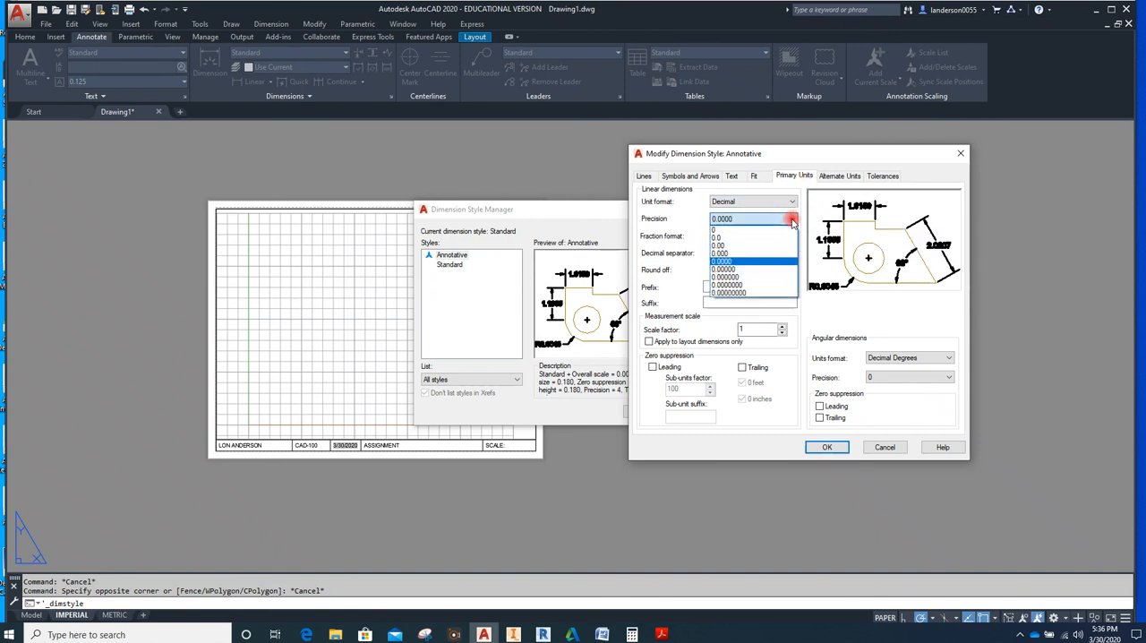
left_click(723, 254)
left_click(742, 367)
left_click(653, 367)
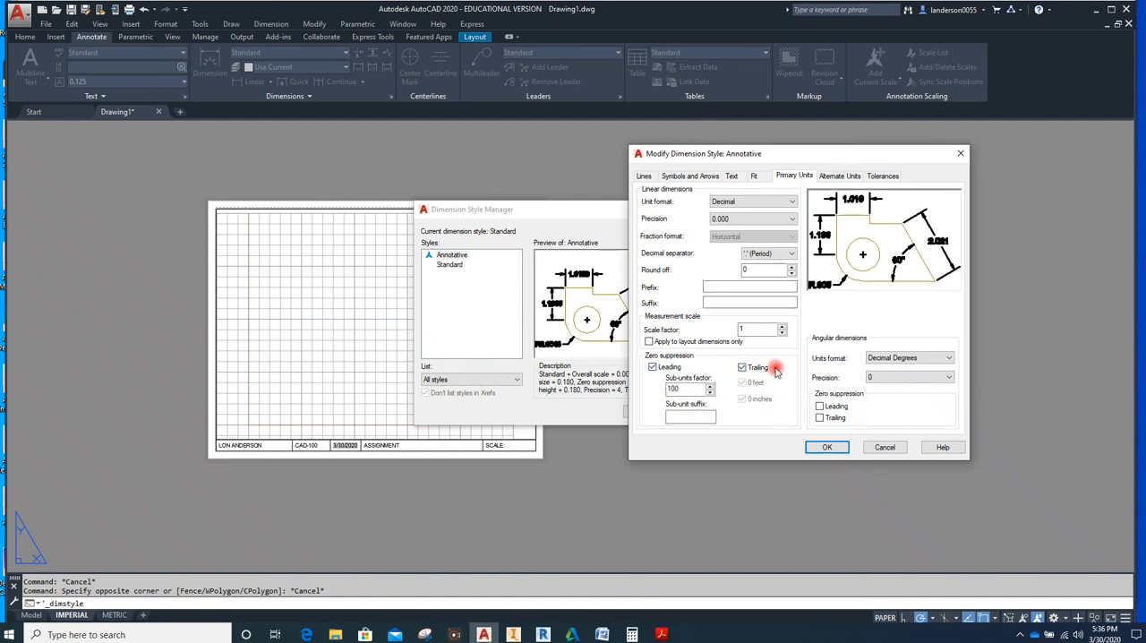
Set the Annotative dimension style's text height to .125
left_click(732, 176)
left_click_drag(775, 263, 759, 262)
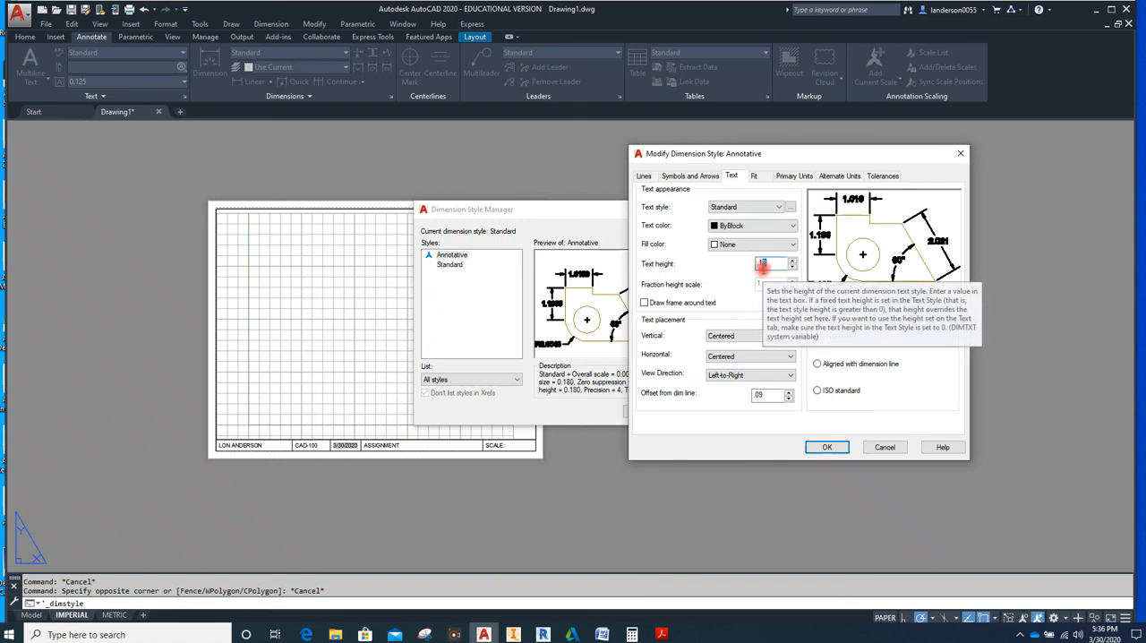
type(".125")
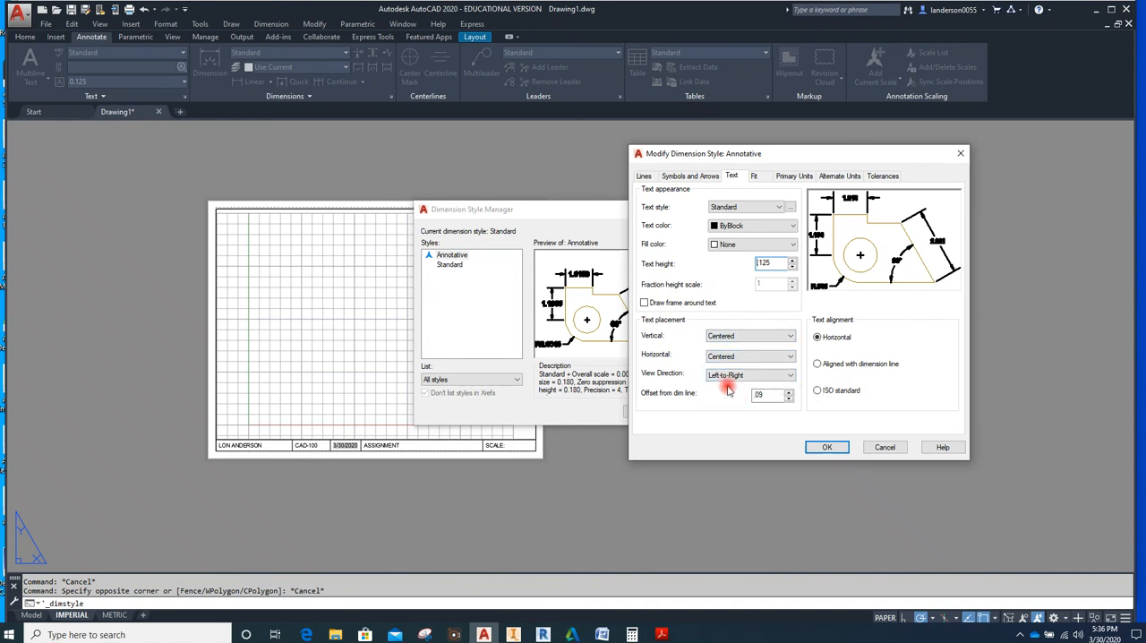
Set the Annotative style's arrow size to .125, check its line settings, and accept the style changes
left_click(686, 178)
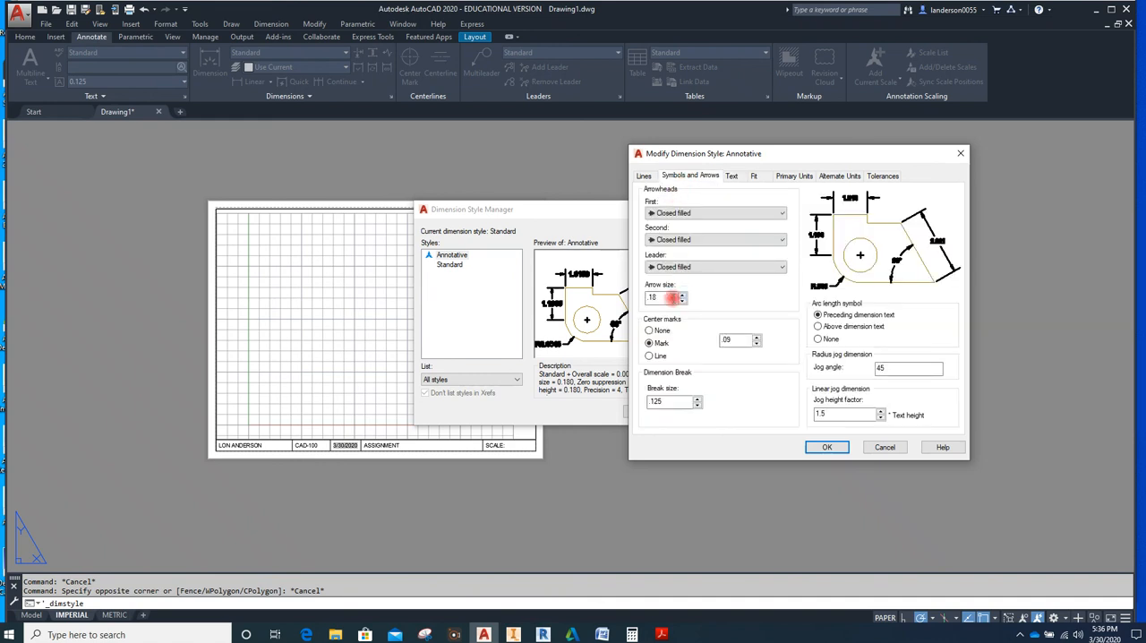
left_click(665, 300)
key("BackSpace")
key("BackSpace")
type("125")
left_click(674, 352)
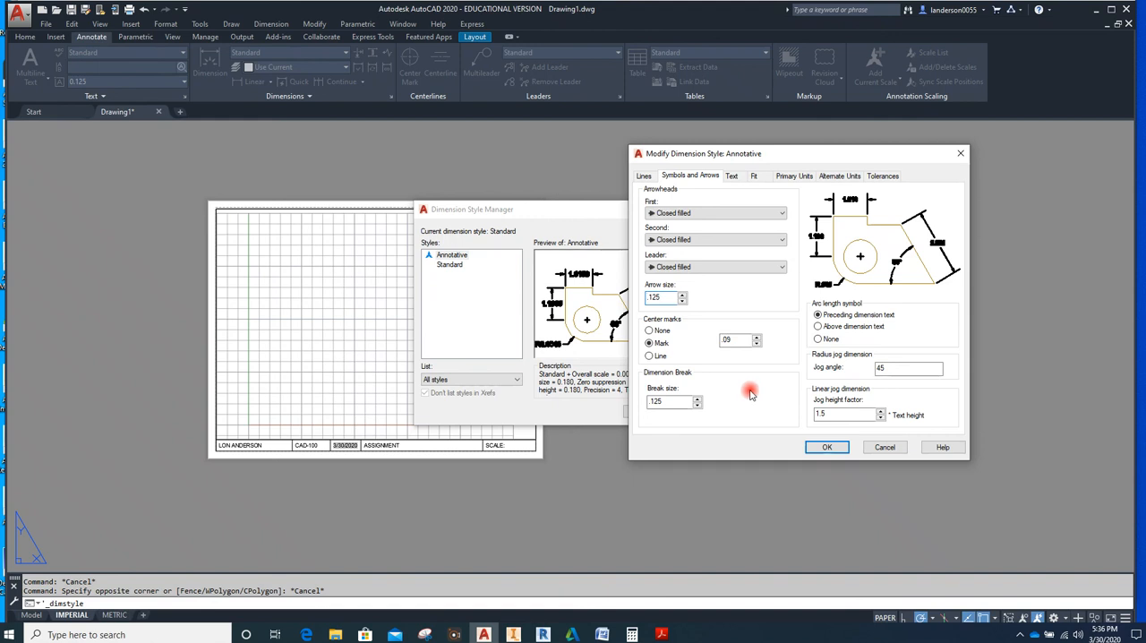
left_click(643, 177)
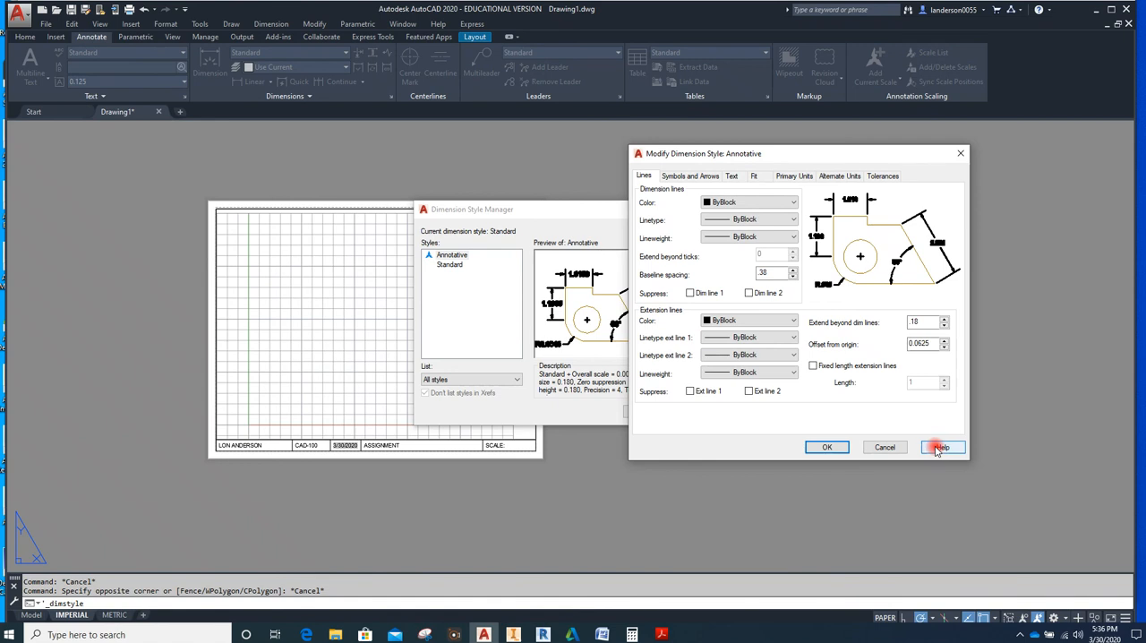
left_click(829, 448)
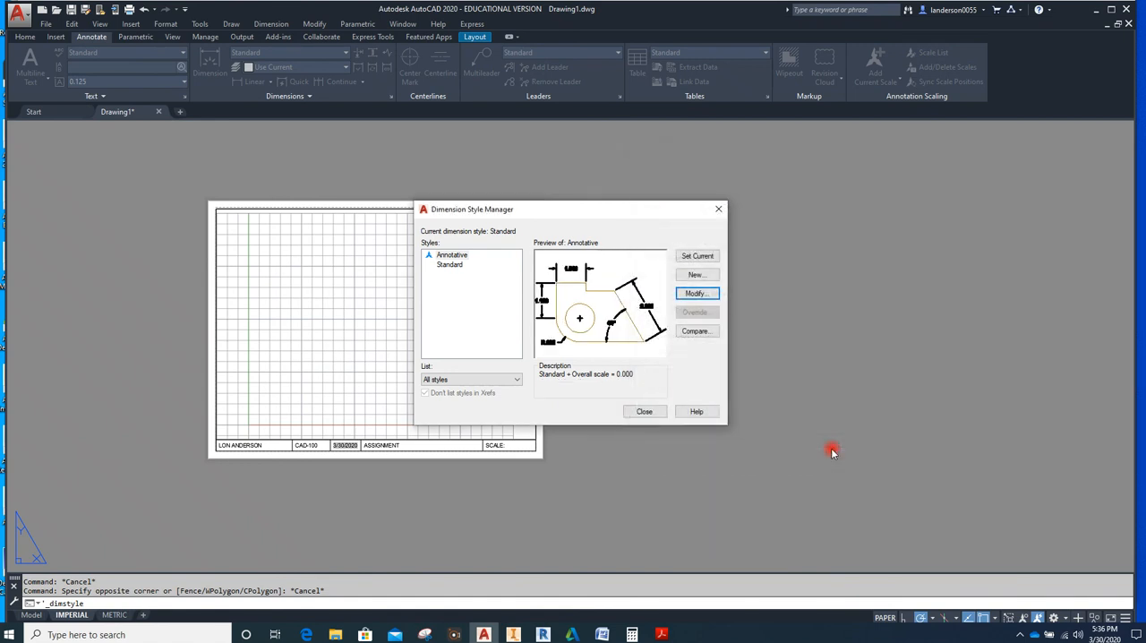
Create a new annotative dimension style named Annotative METRIC, based on Annotative, and continue to its settings
left_click(696, 276)
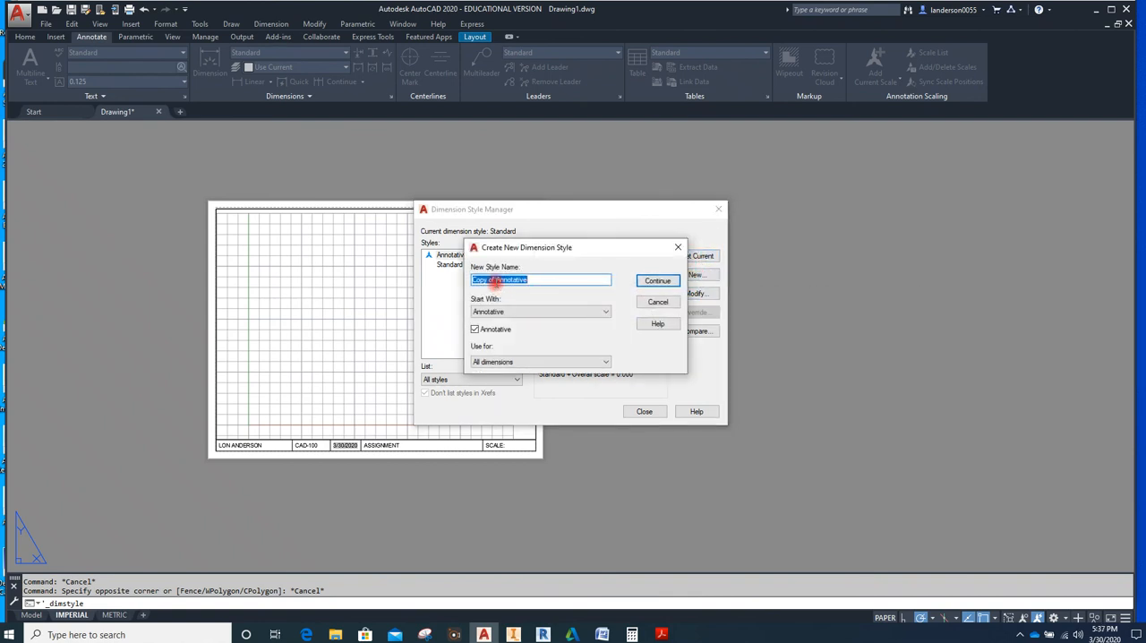
left_click(497, 280)
key("BackSpace")
key("BackSpace")
key("BackSpace")
key("BackSpace")
key("BackSpace")
key("BackSpace")
key("BackSpace")
key("BackSpace")
left_click(525, 280)
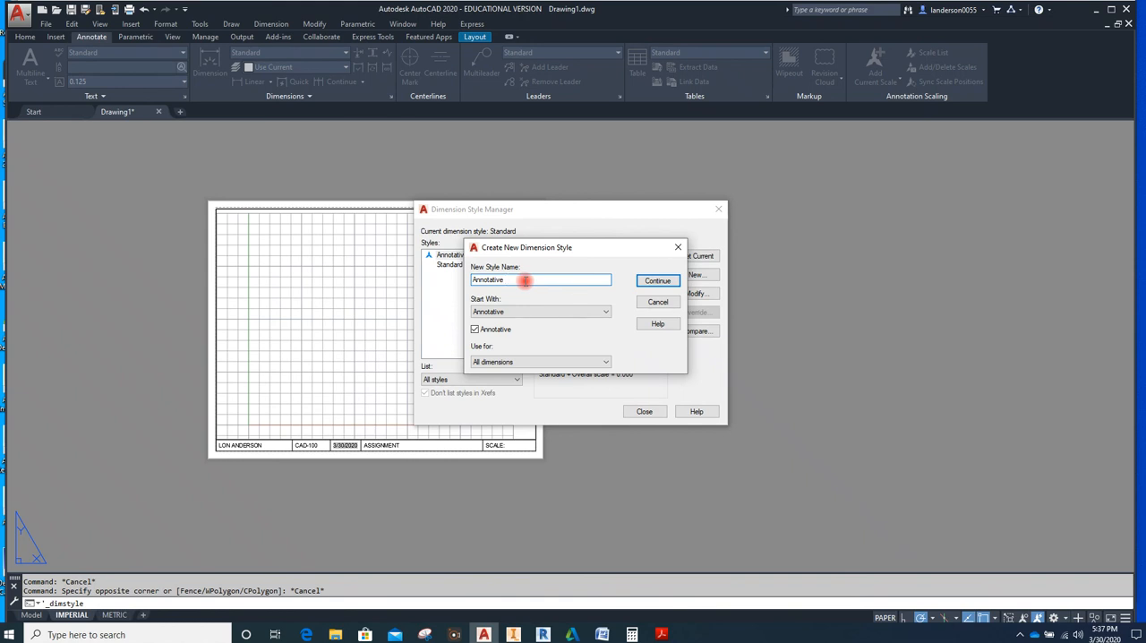
type("METRIC")
left_click(658, 281)
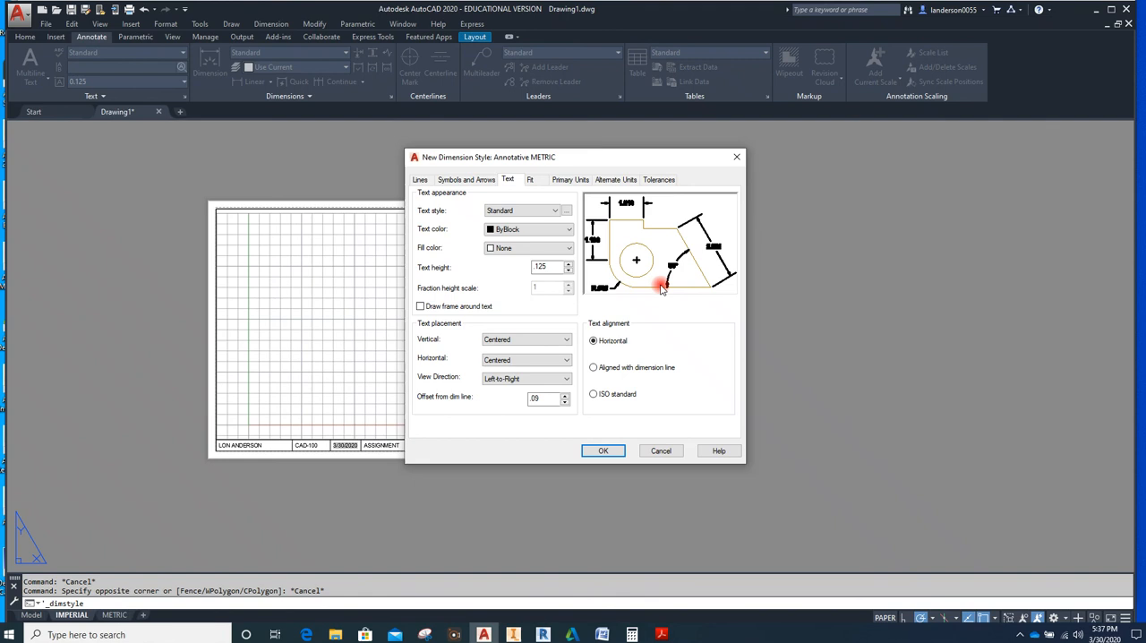
Set the baseline spacing of the Annotative METRIC style's dimension lines to 9
left_click(555, 266)
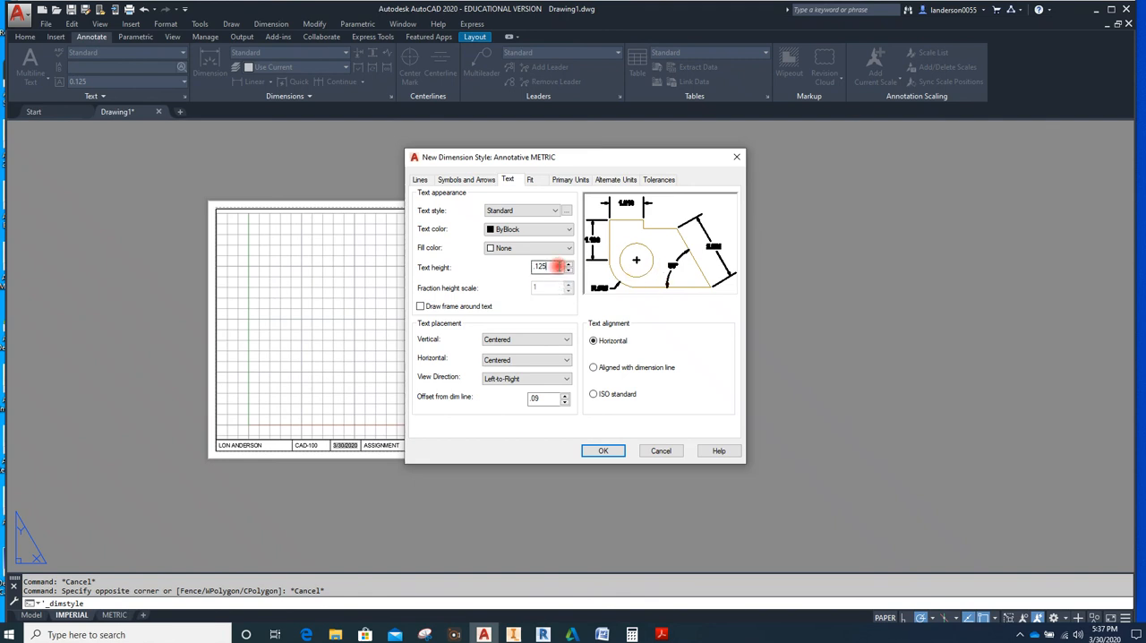
left_click(421, 179)
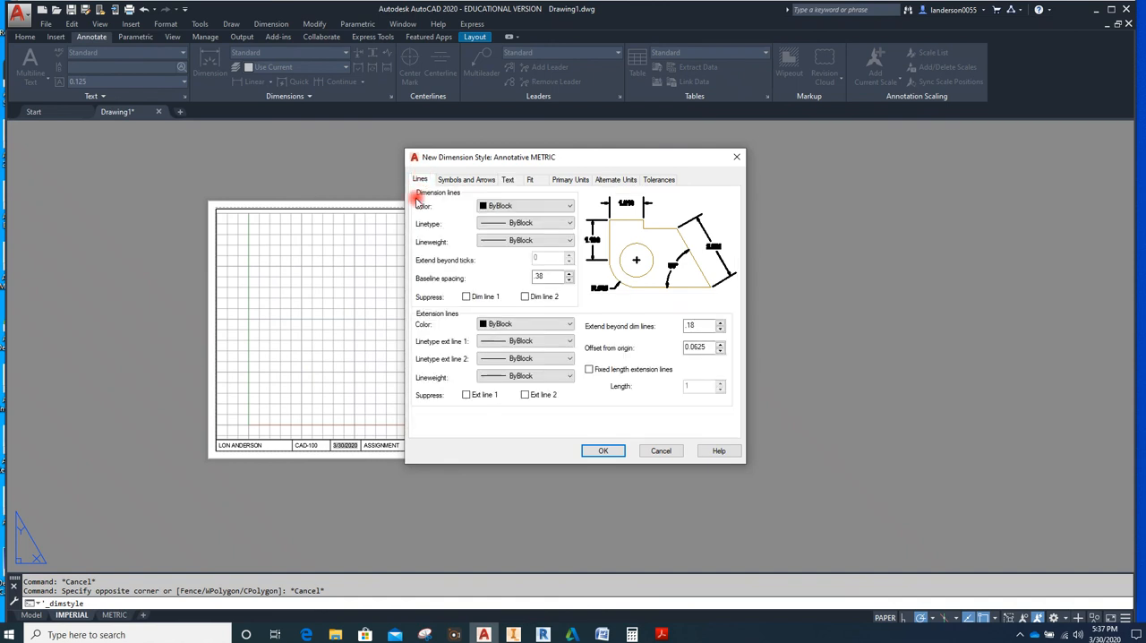
double_click(537, 278)
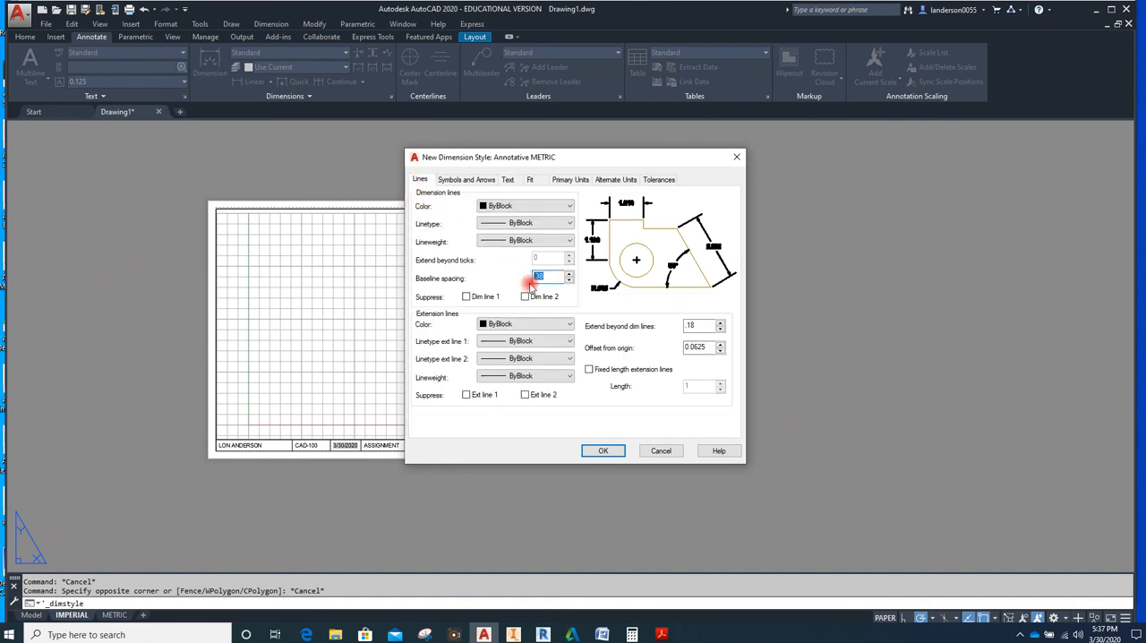
type("9")
Set the Annotative METRIC extension lines to extend 5 beyond the dimension lines, with an offset from origin of 2
left_click_drag(700, 325, 666, 335)
type("4")
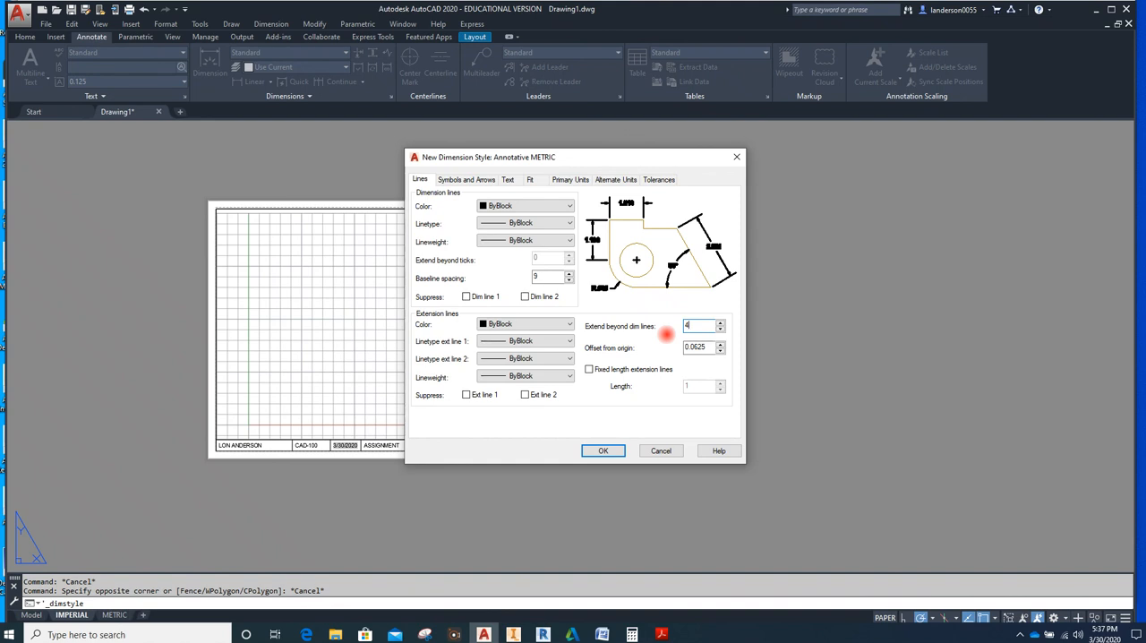
key("BackSpace")
type("5")
double_click(703, 348)
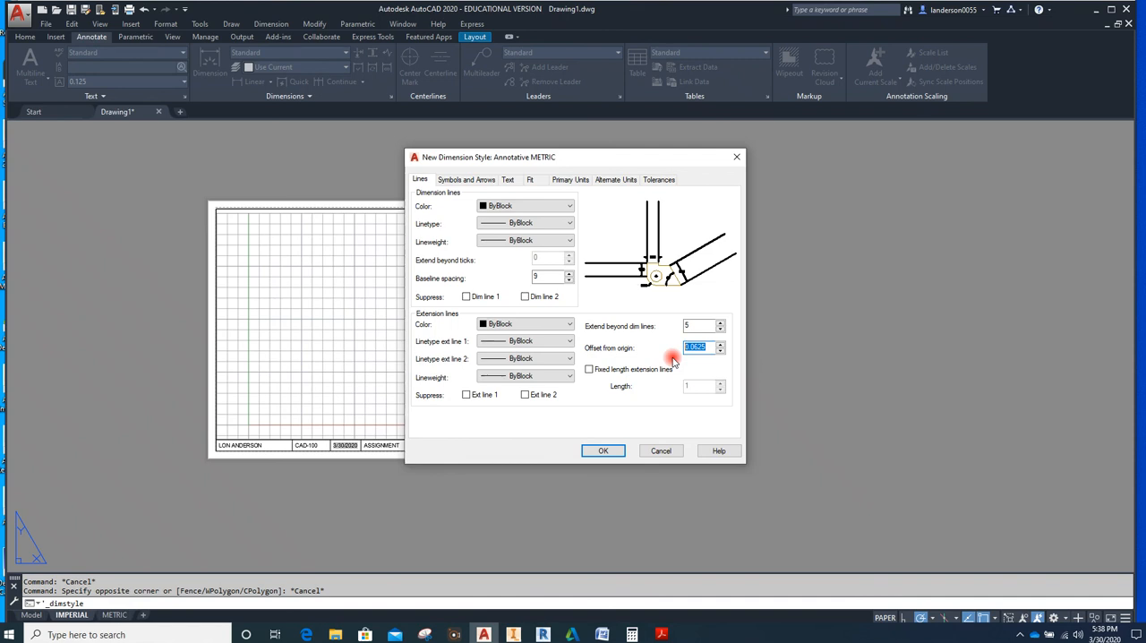
type("2")
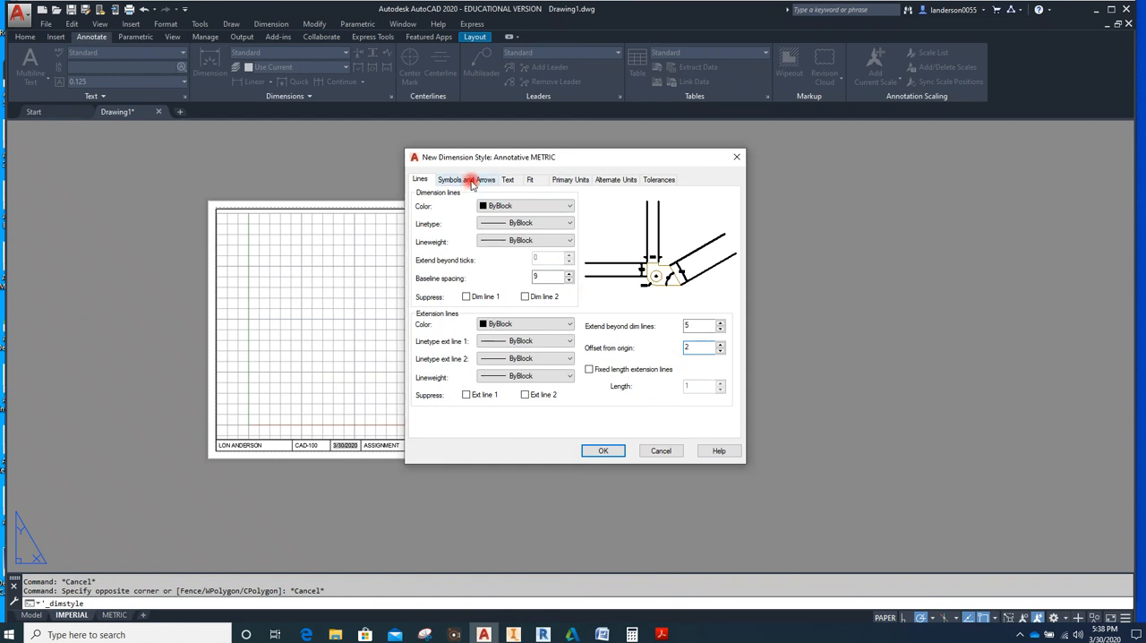
Set the Annotative METRIC style's arrow size, center mark size and dimension break size to 3 each
left_click(467, 180)
left_click_drag(441, 301, 418, 313)
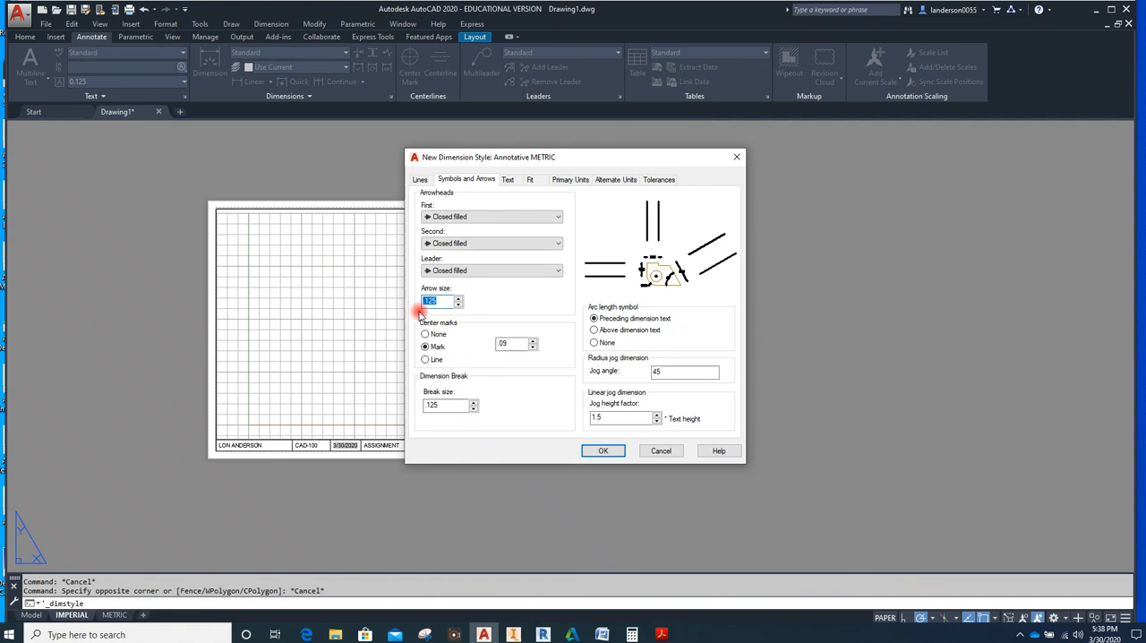
type("3")
double_click(508, 344)
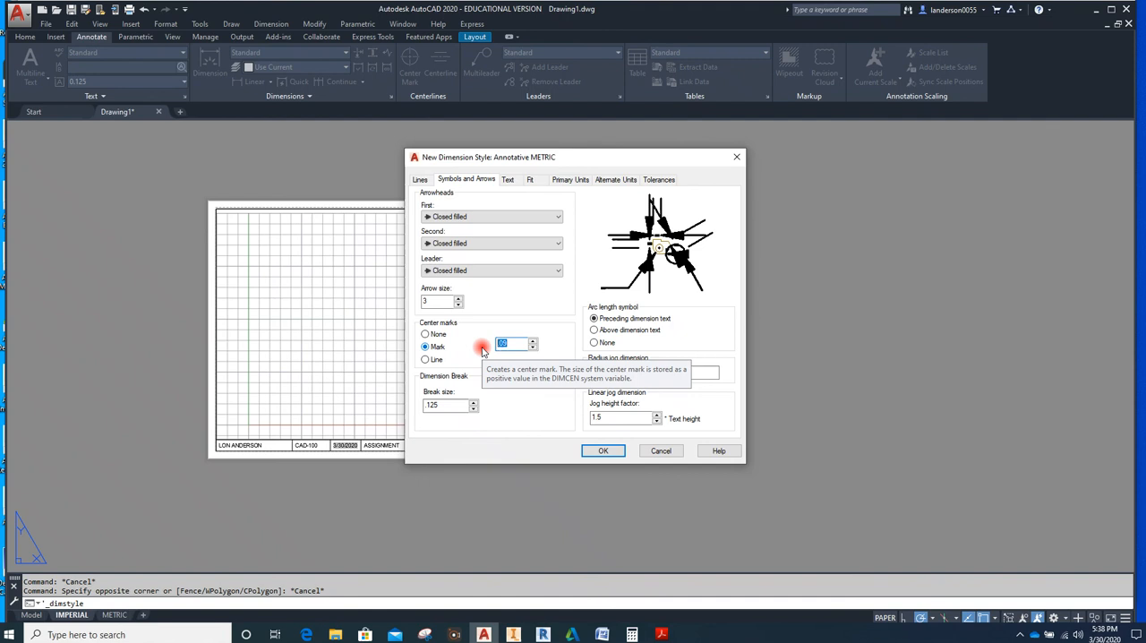
type("3")
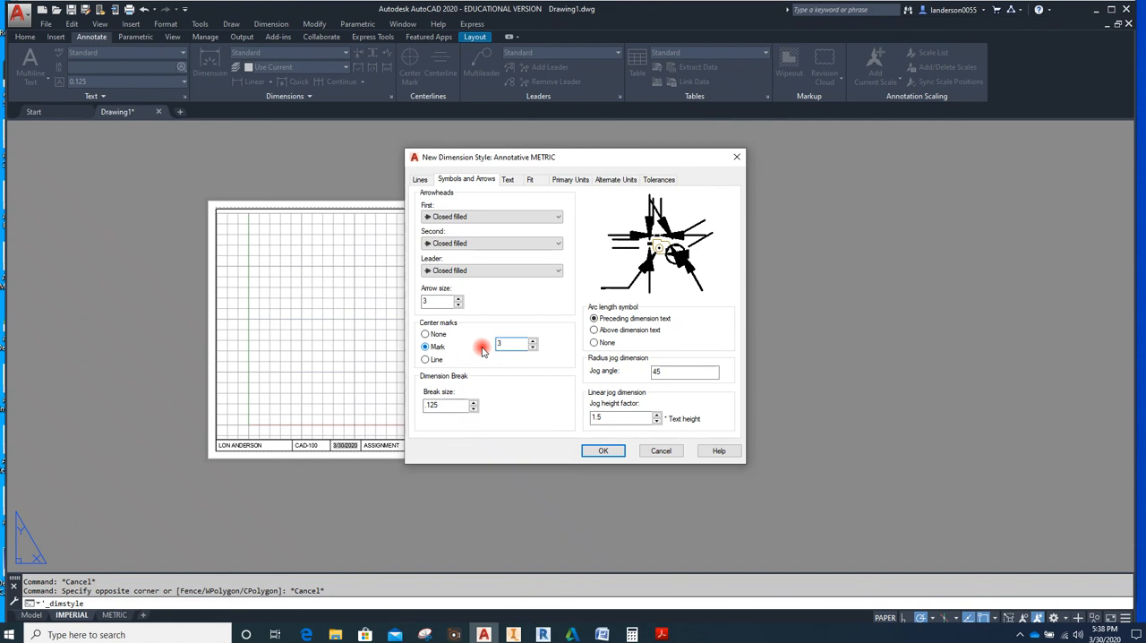
double_click(432, 406)
left_click_drag(432, 406, 425, 414)
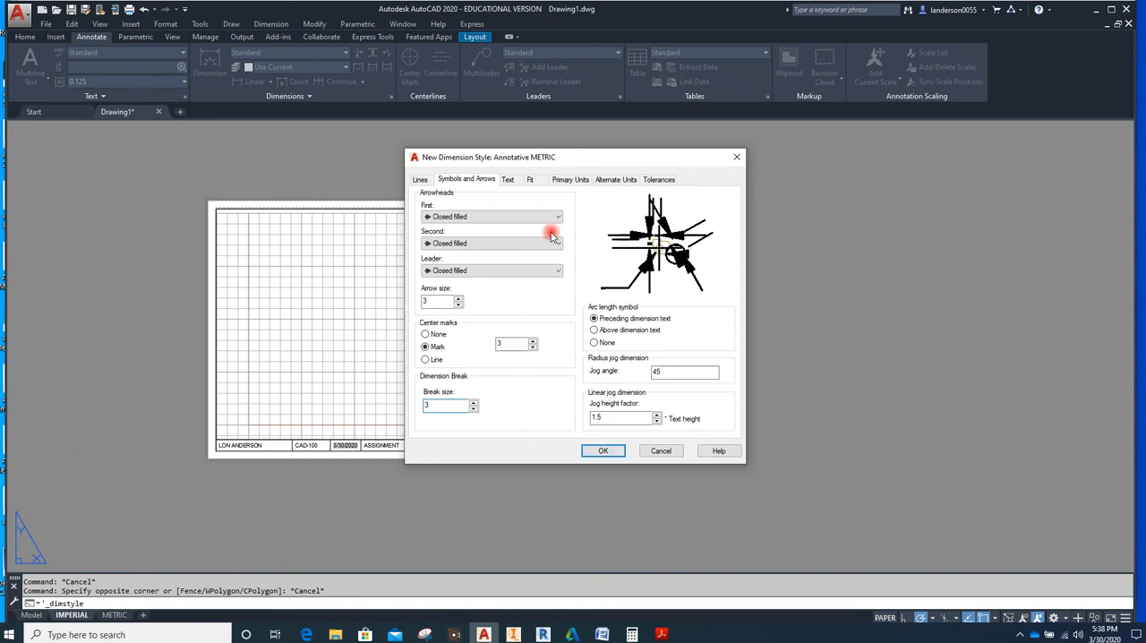
Set the Annotative METRIC text height to 3 and the text offset from the dimension line to 2
left_click(507, 180)
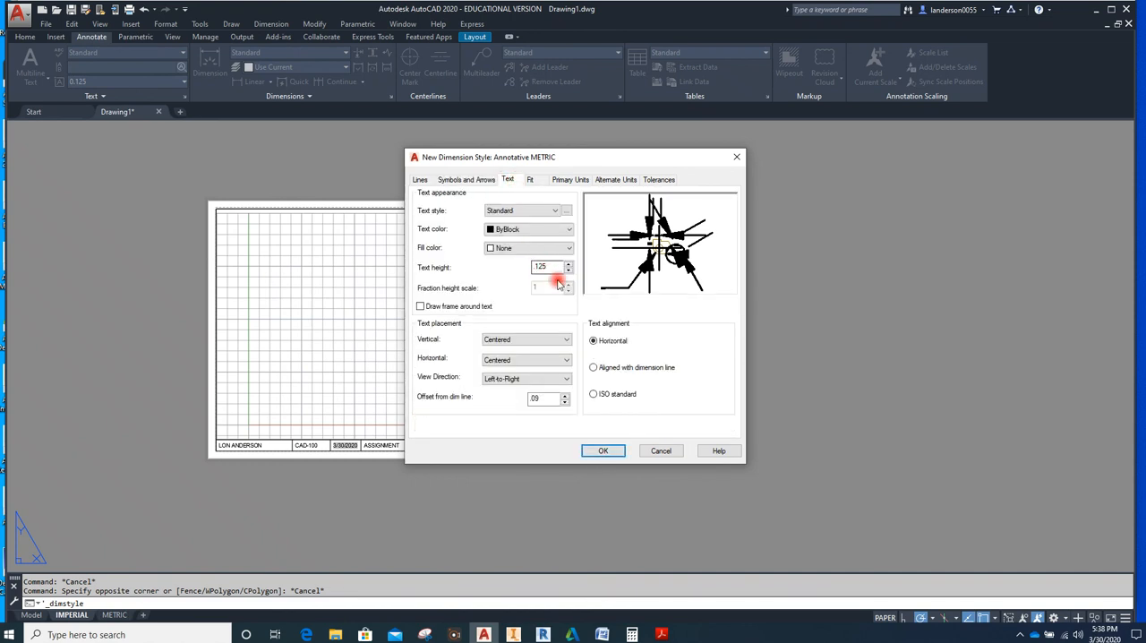
left_click_drag(562, 267, 509, 269)
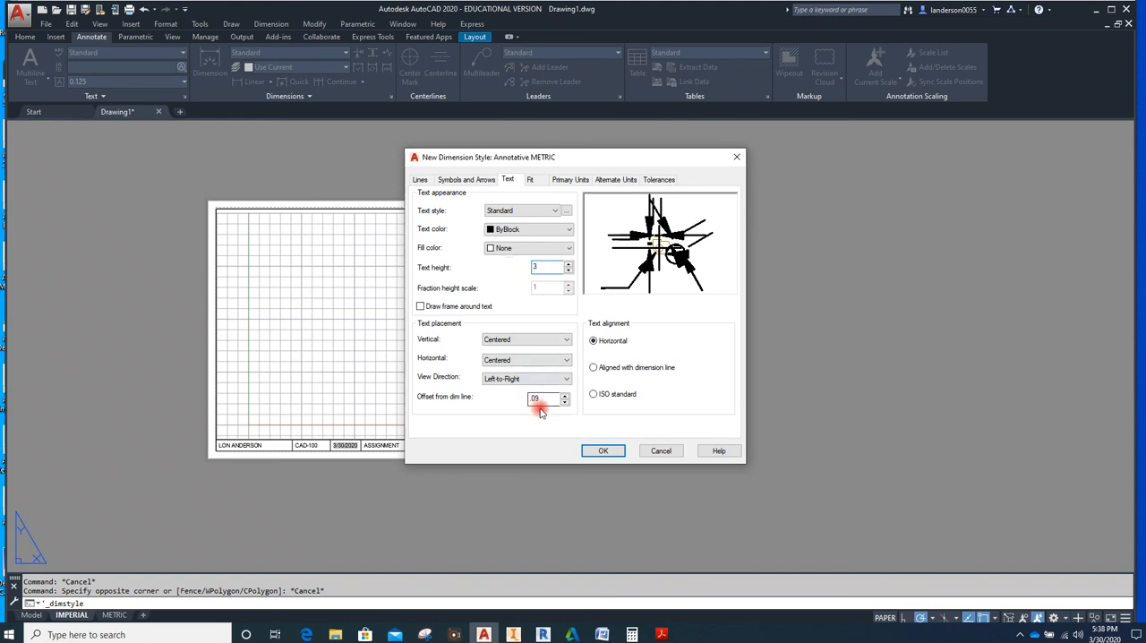
left_click_drag(543, 398, 518, 407)
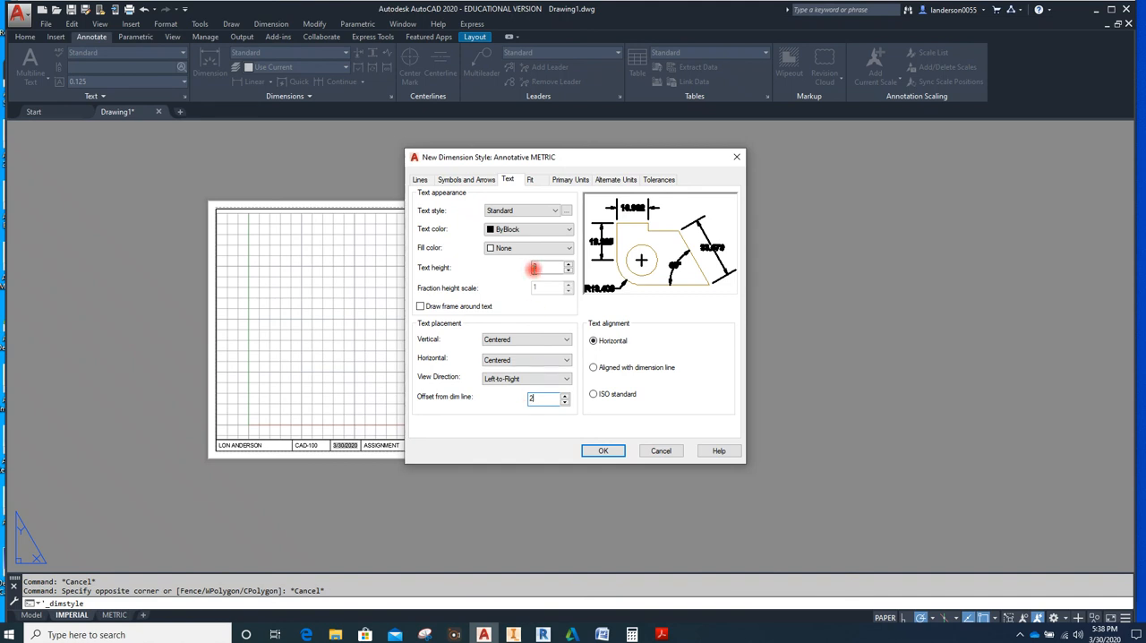
Turn off trailing zero suppression for the Annotative METRIC linear dimensions, set their precision to 0.00, and accept the style
left_click(535, 180)
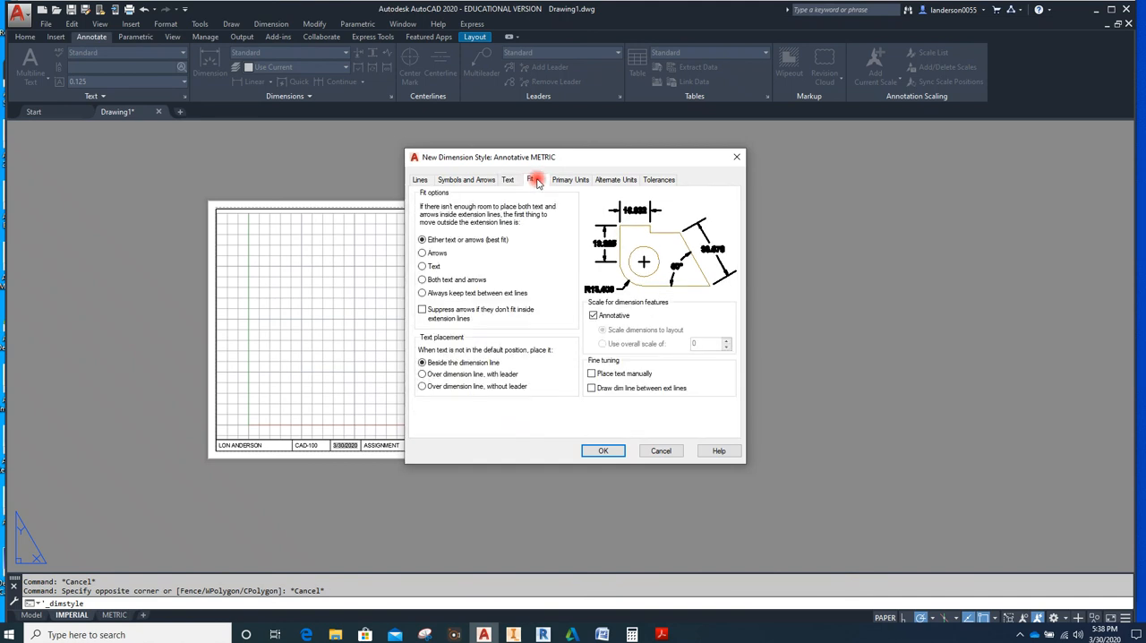
left_click(578, 182)
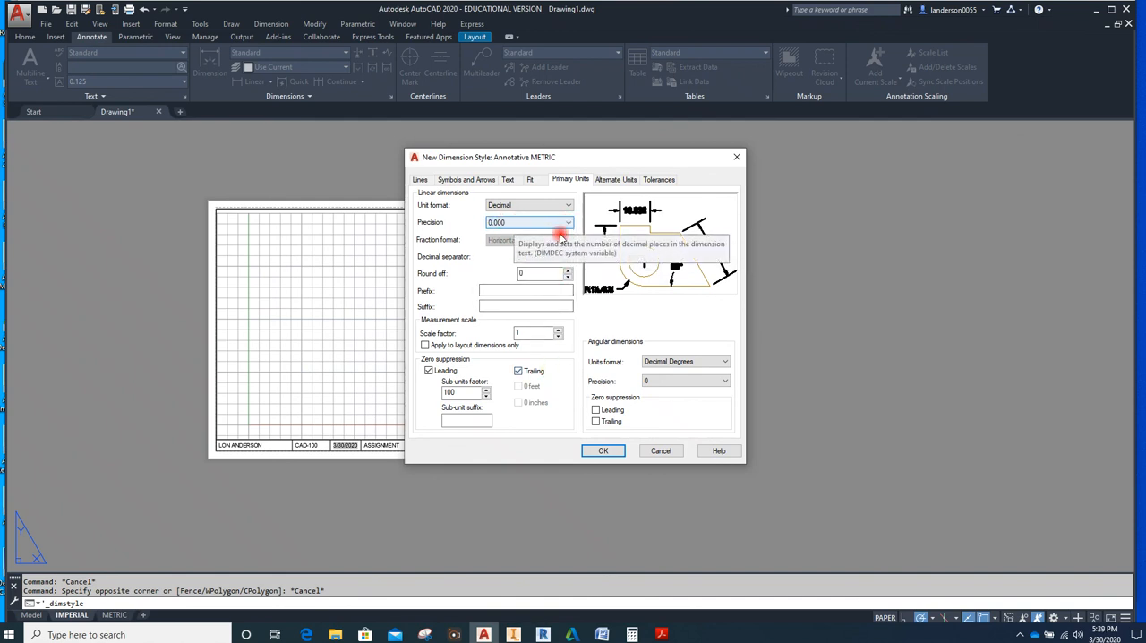
left_click(520, 371)
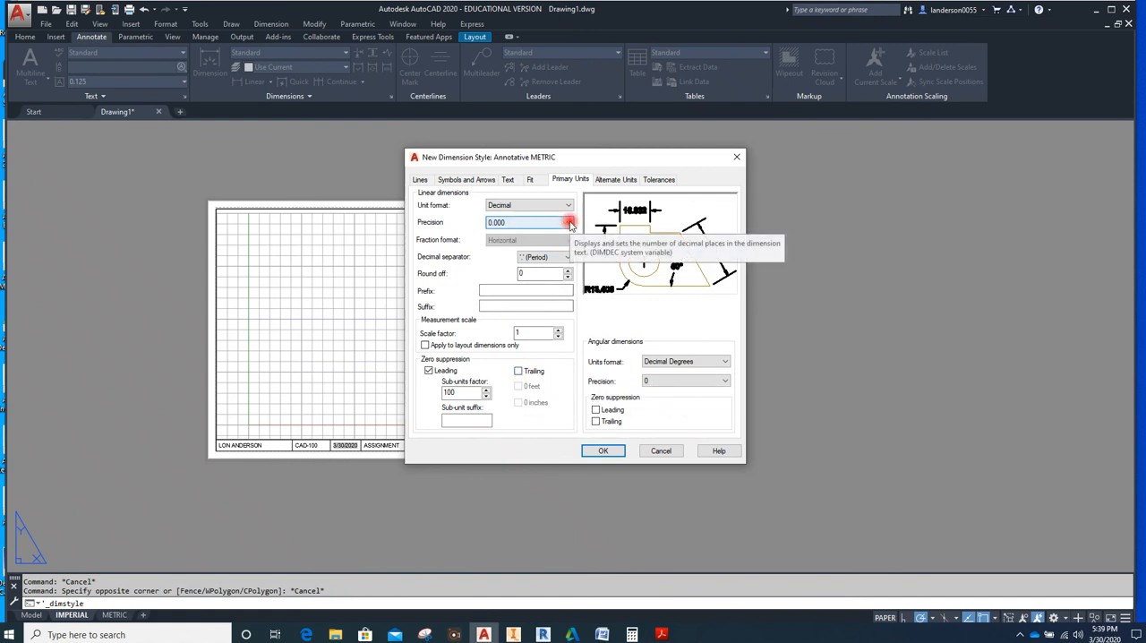
left_click(570, 224)
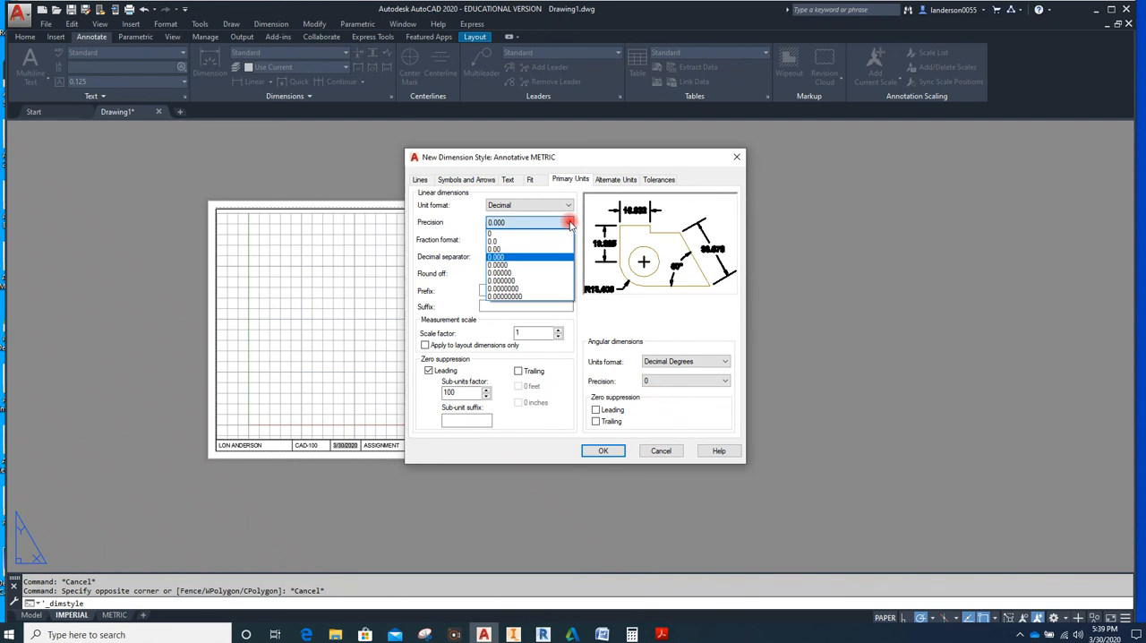
left_click(500, 249)
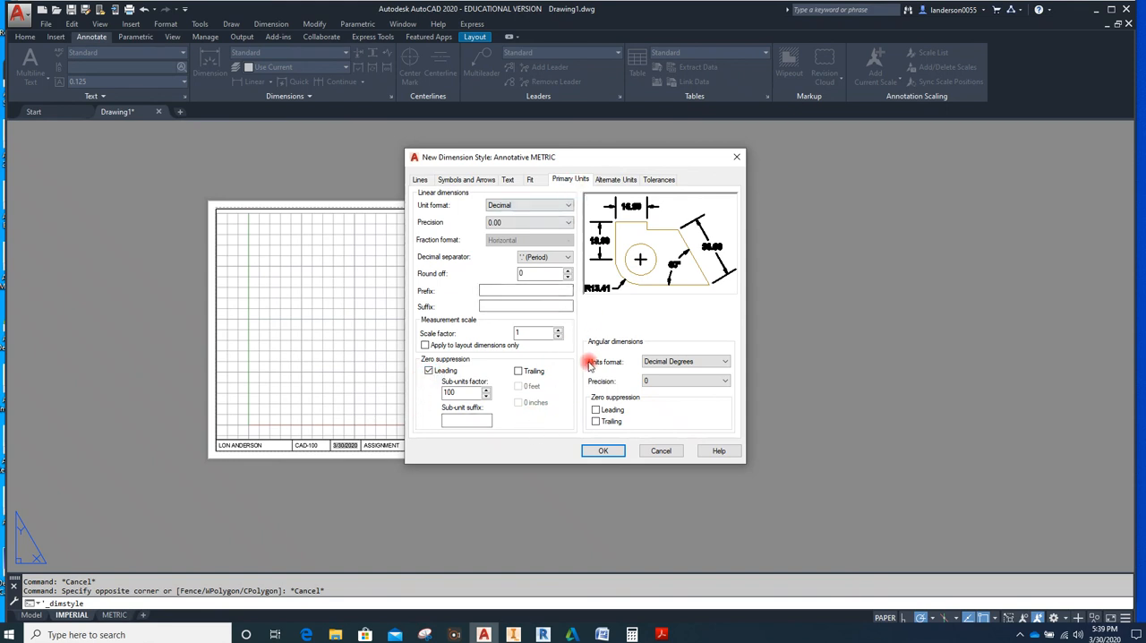
left_click(612, 452)
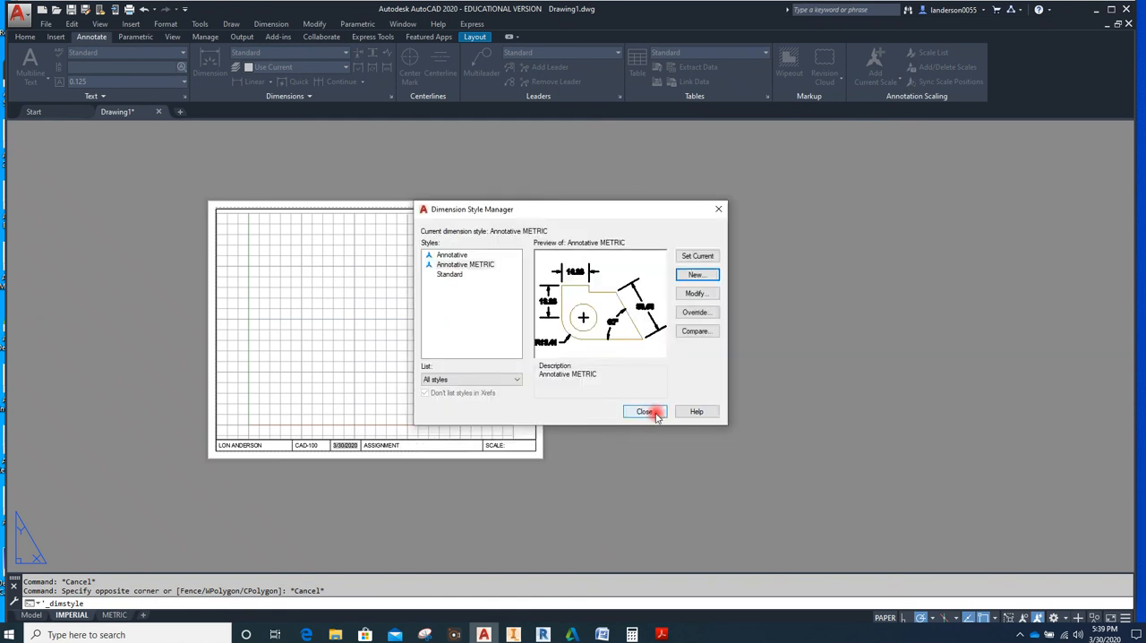
Create a new dimension style named Standard METRIC, based on Standard, and continue to its settings
left_click(448, 277)
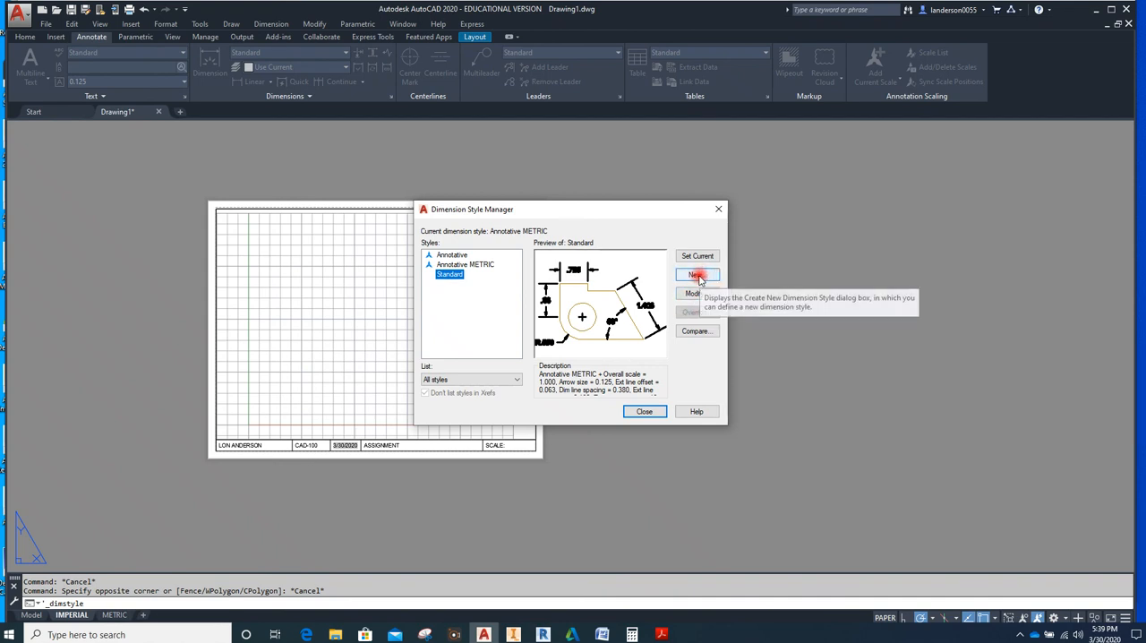
left_click(697, 275)
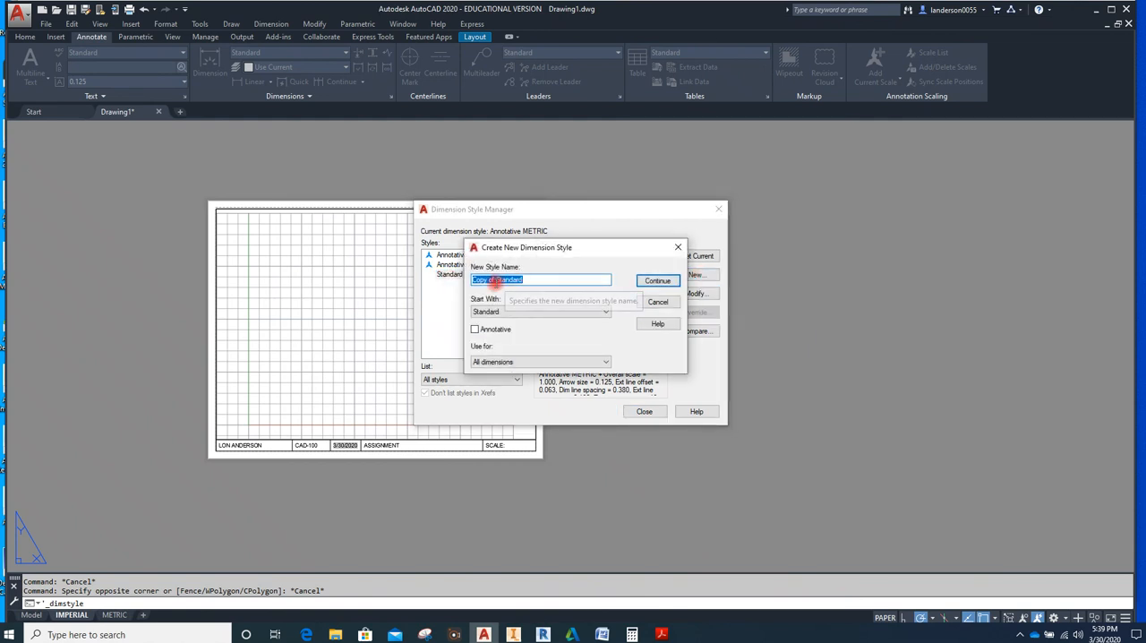
left_click_drag(496, 280, 461, 296)
key("Delete")
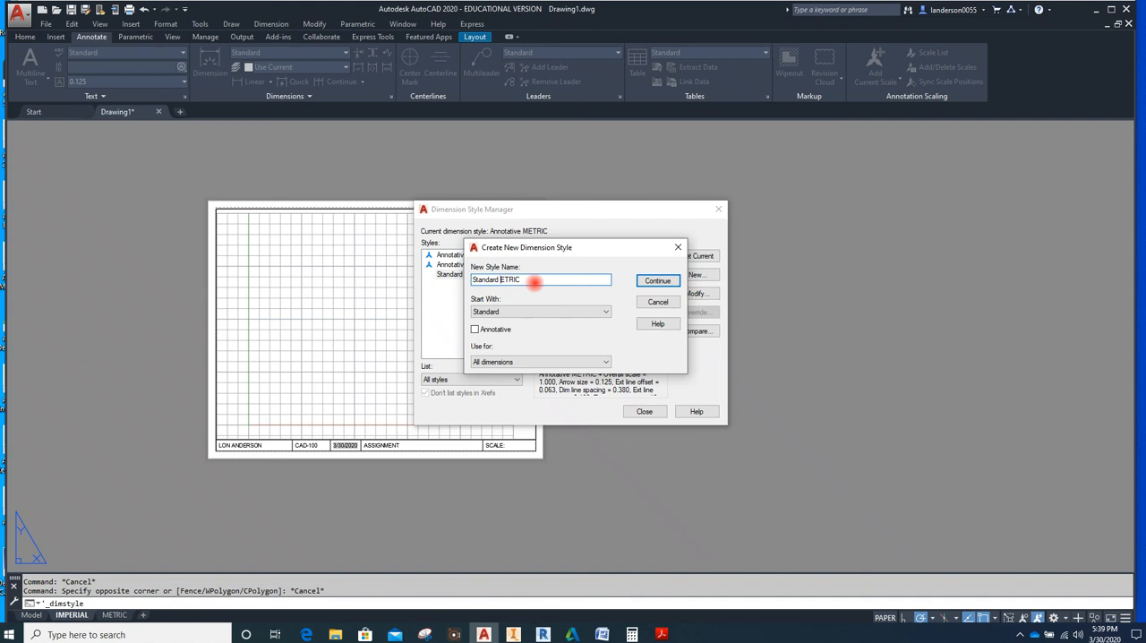
left_click(659, 281)
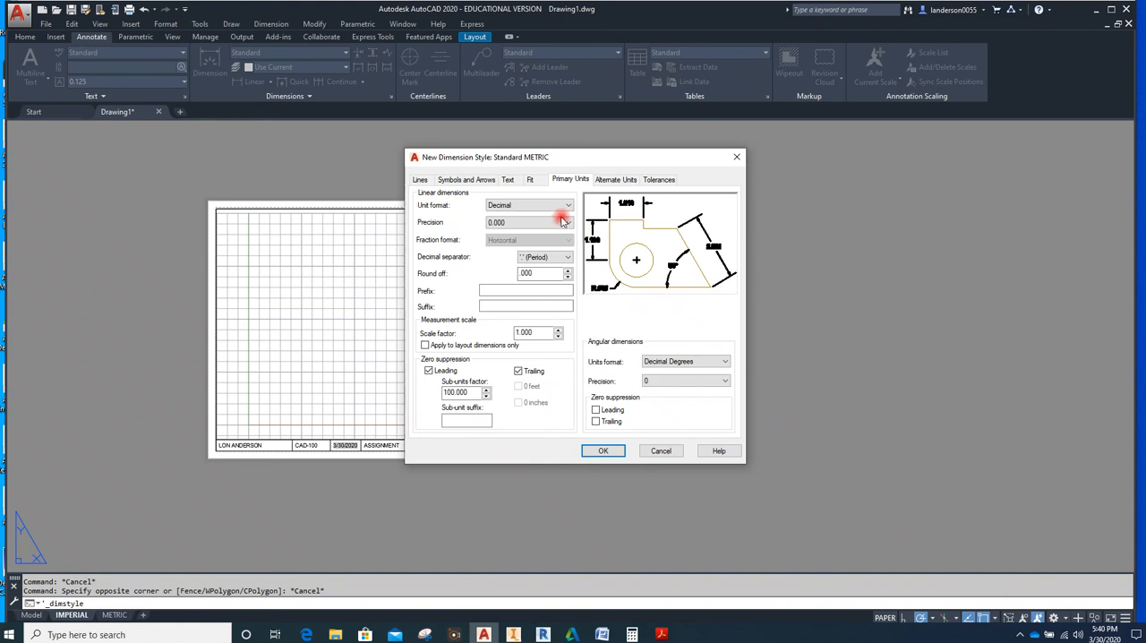
Set the Standard METRIC baseline spacing to 9, with extension lines extending 5 beyond the dimension lines and offset 2 from the origin
left_click(420, 180)
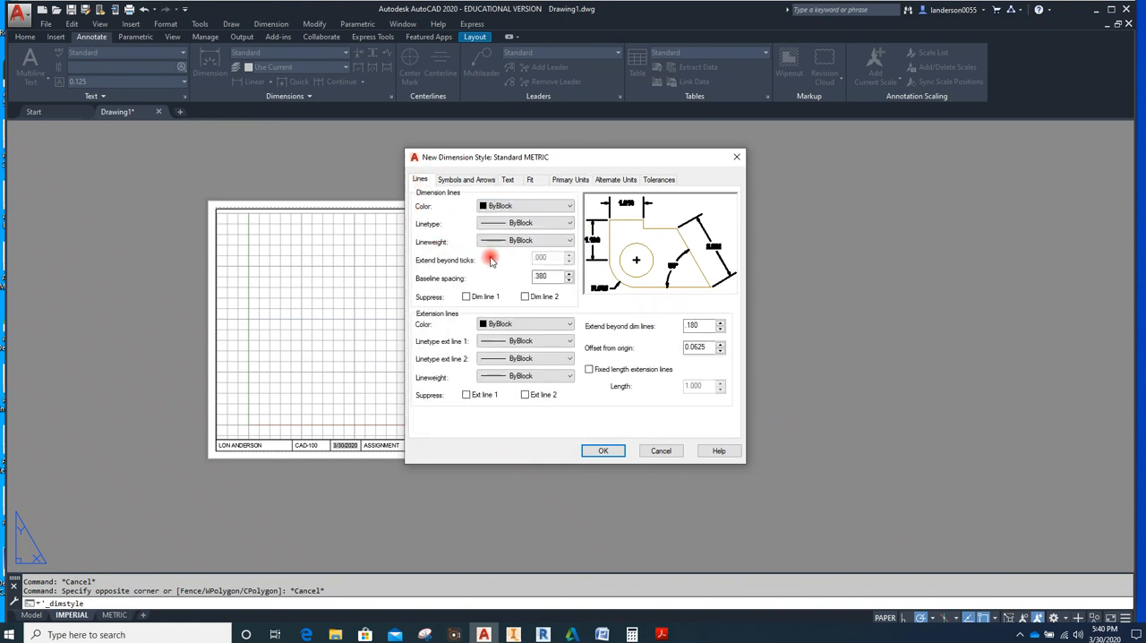
left_click_drag(557, 278, 527, 273)
type("9")
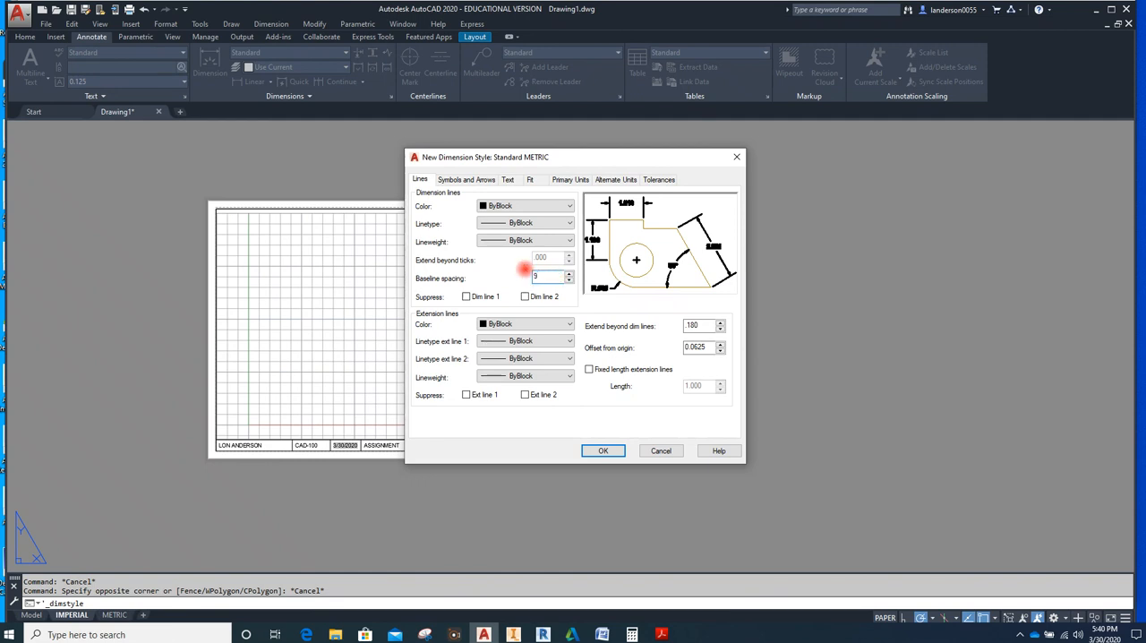
left_click_drag(710, 326, 664, 334)
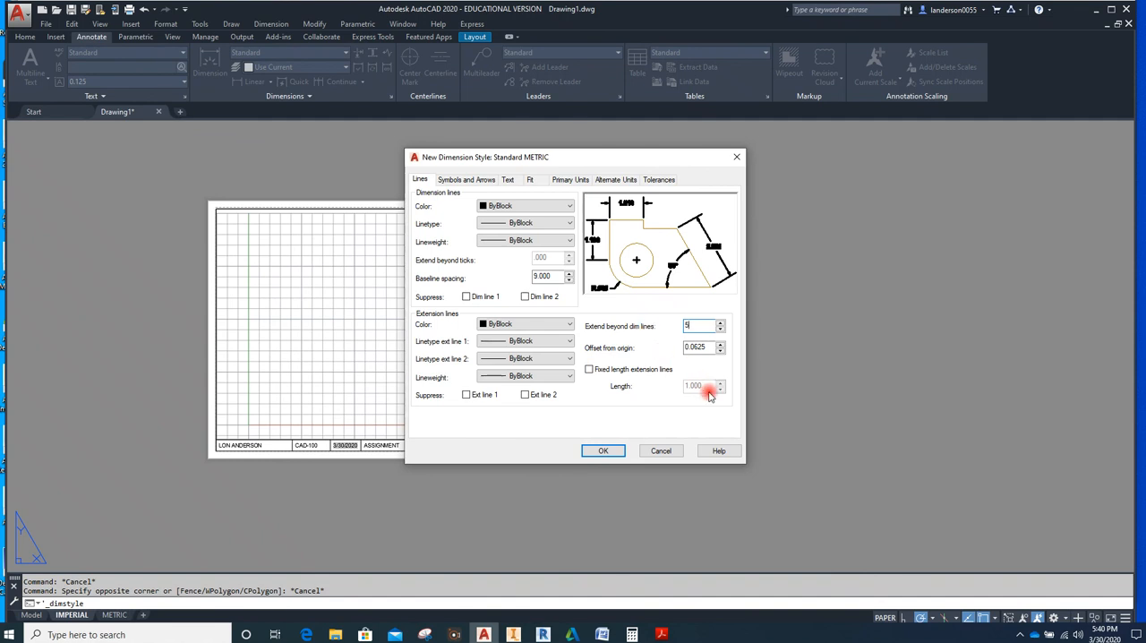
left_click_drag(714, 347, 683, 349)
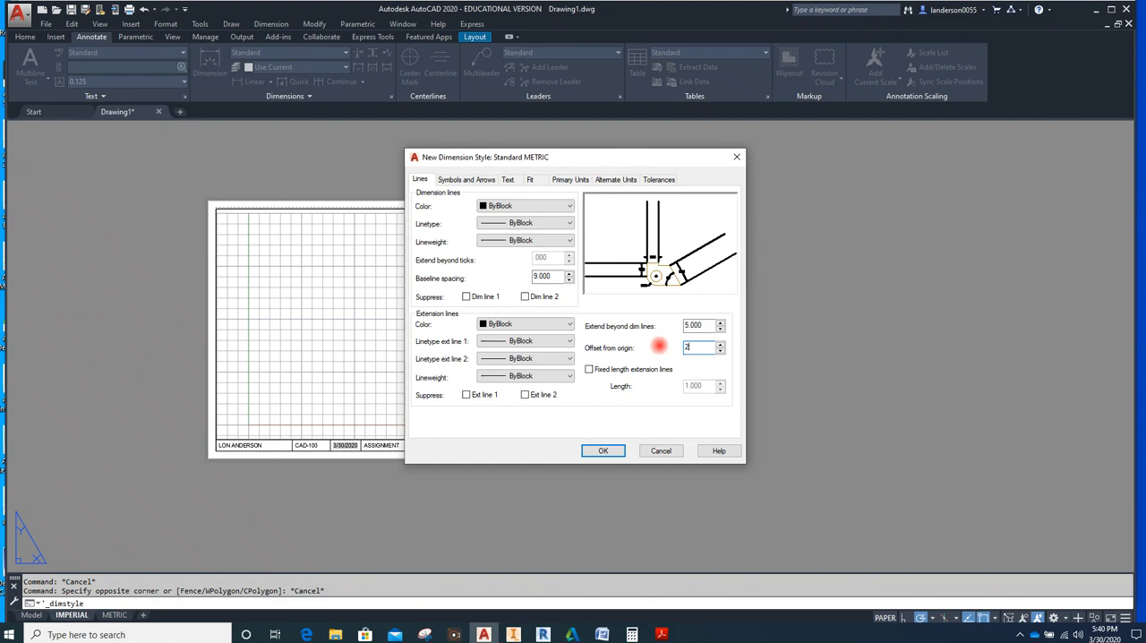
type("2")
Set the Standard METRIC arrow size and dimension break size to 3, and the center mark size to 2
left_click(470, 181)
left_click_drag(454, 302, 410, 310)
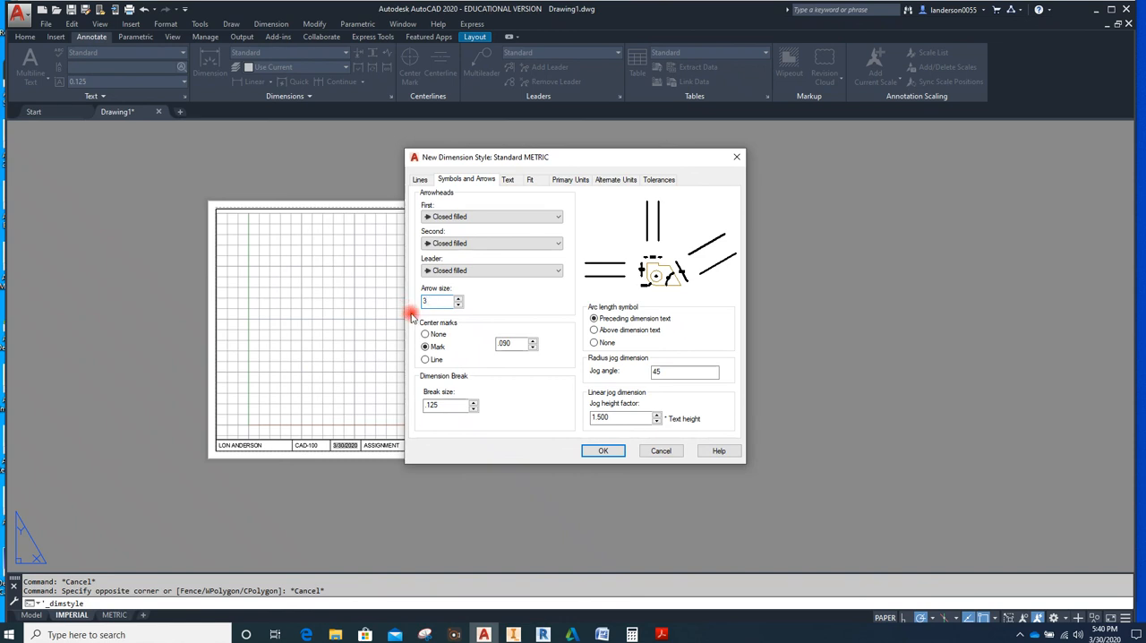
type("3")
left_click_drag(443, 405, 412, 413)
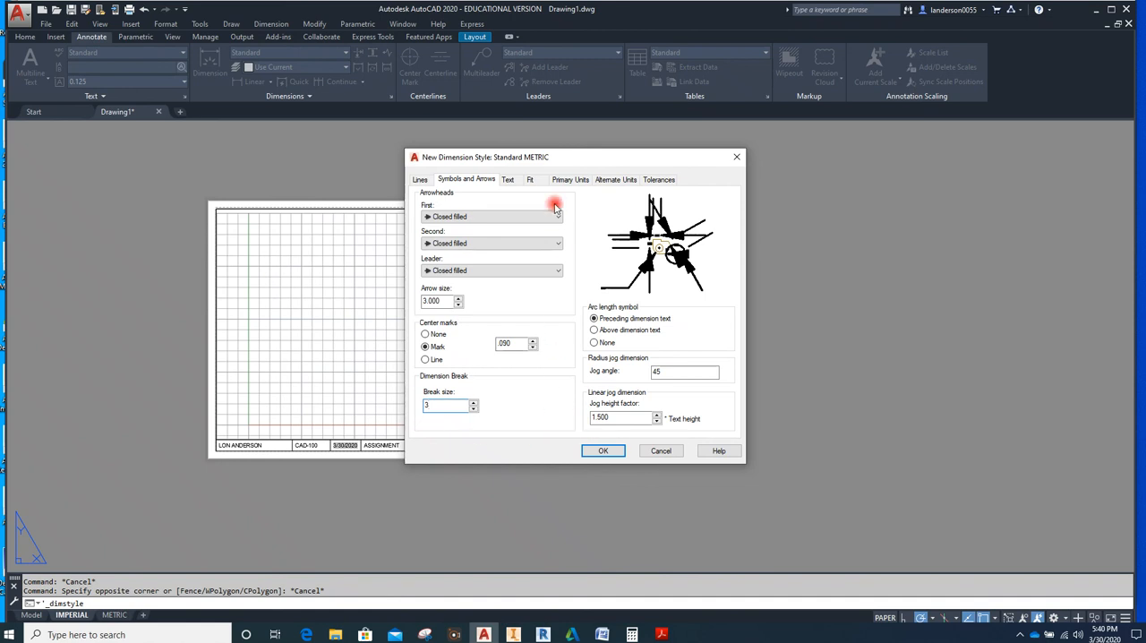
left_click_drag(520, 344, 477, 357)
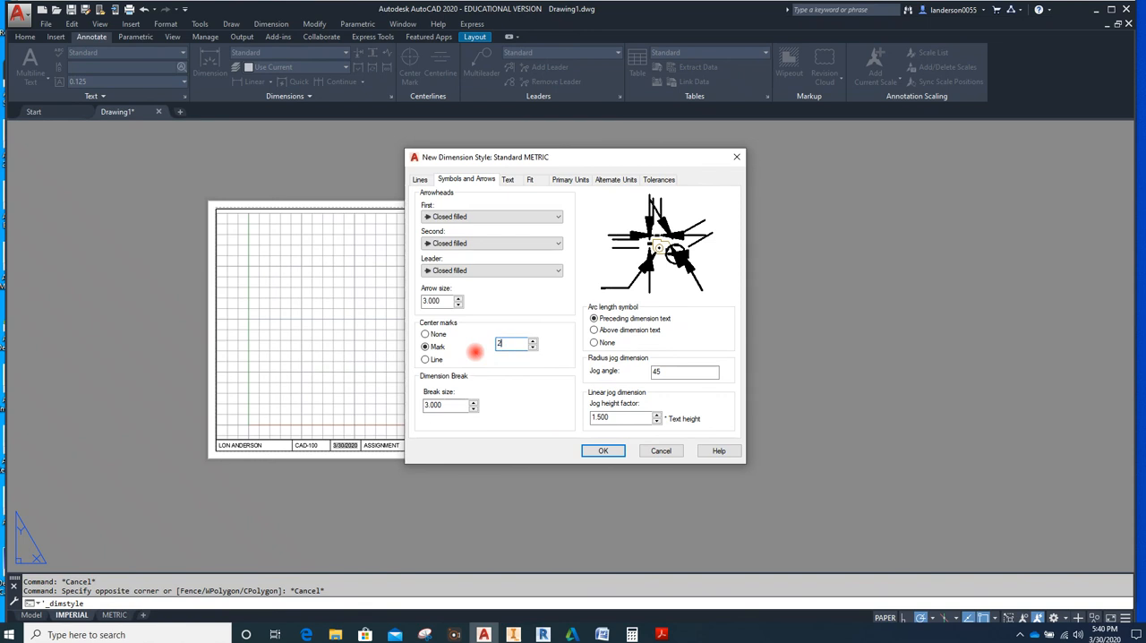
type("2")
Set the Standard METRIC text height to 3 and the text offset from the dimension line to 2
left_click(509, 181)
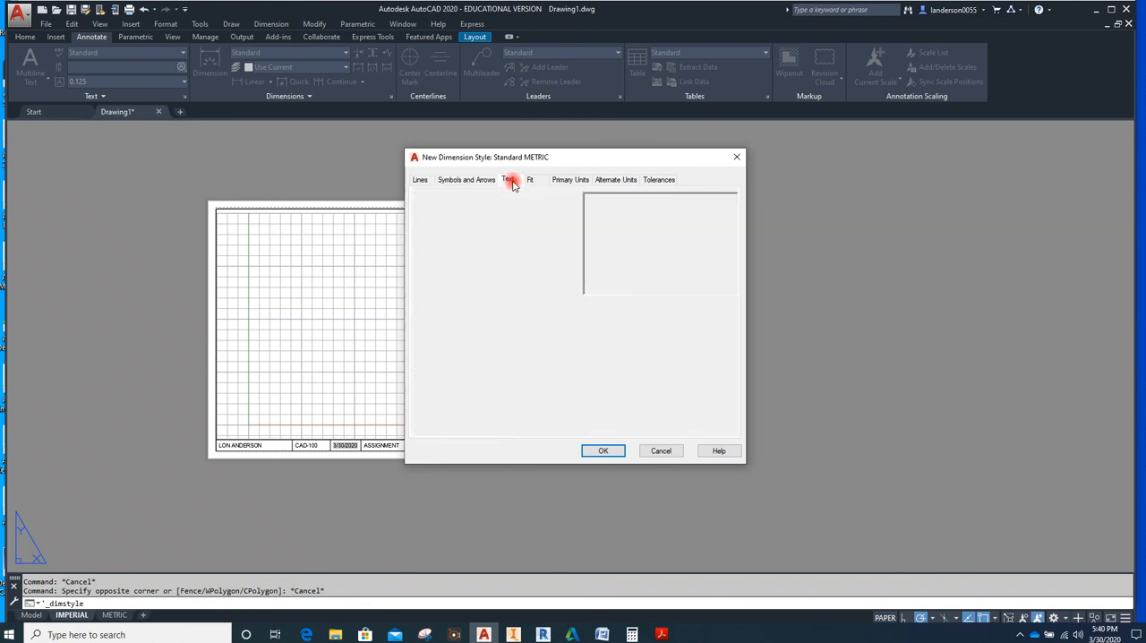
left_click_drag(555, 265, 498, 277)
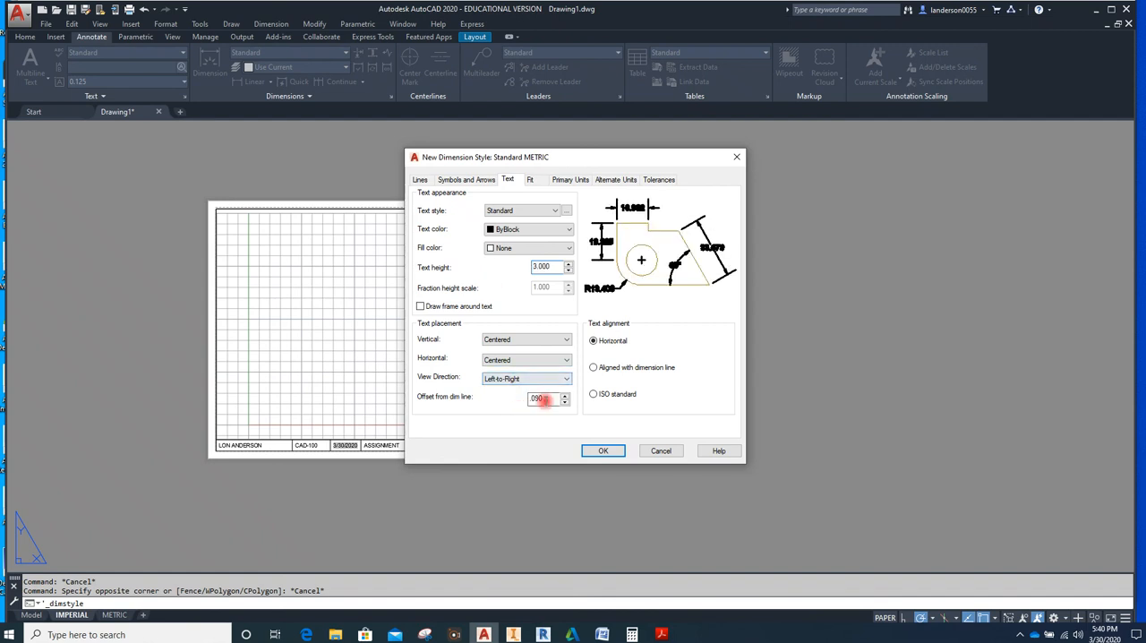
left_click_drag(543, 402, 514, 409)
type("2")
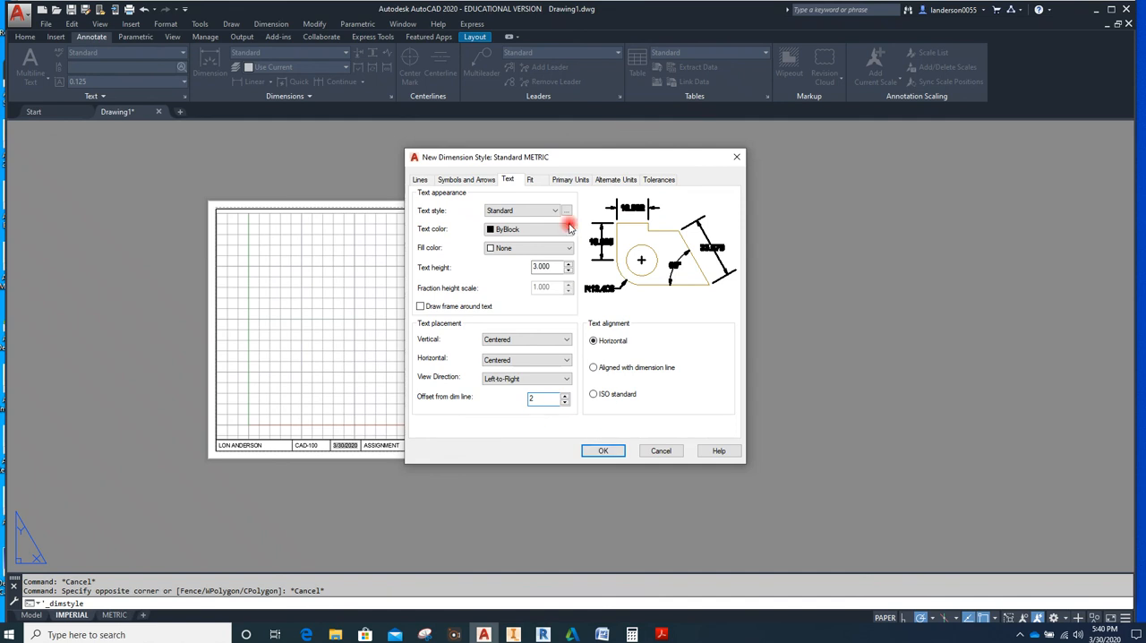
Set the Standard METRIC linear precision to 0.00, turn off leading zero suppression for linear dimensions, and accept the style
left_click(532, 179)
left_click(570, 181)
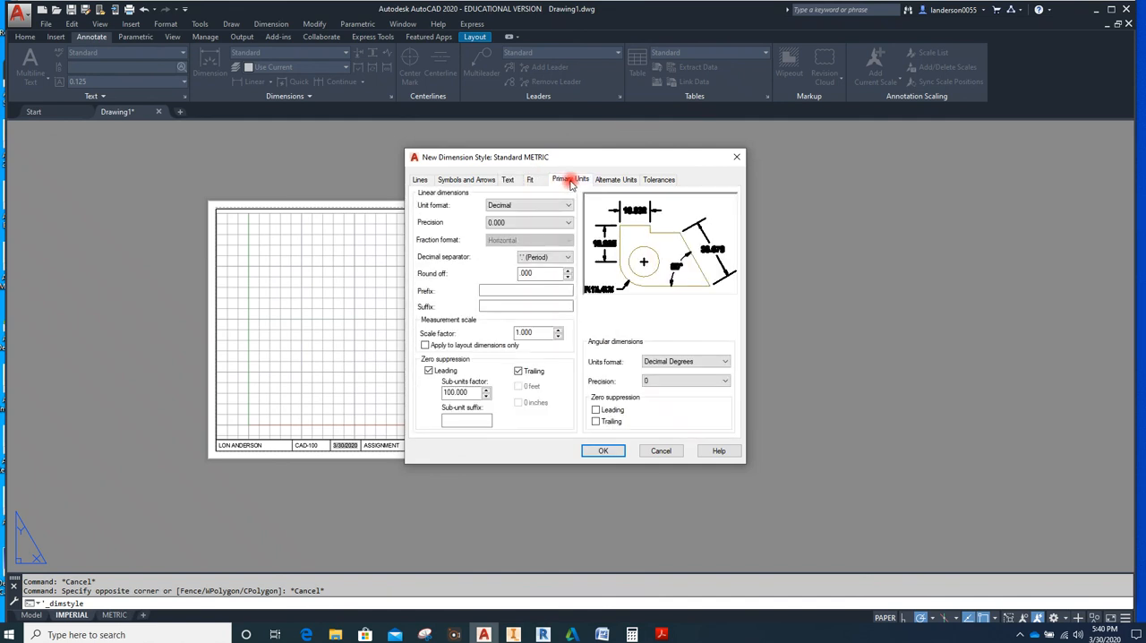
left_click(564, 222)
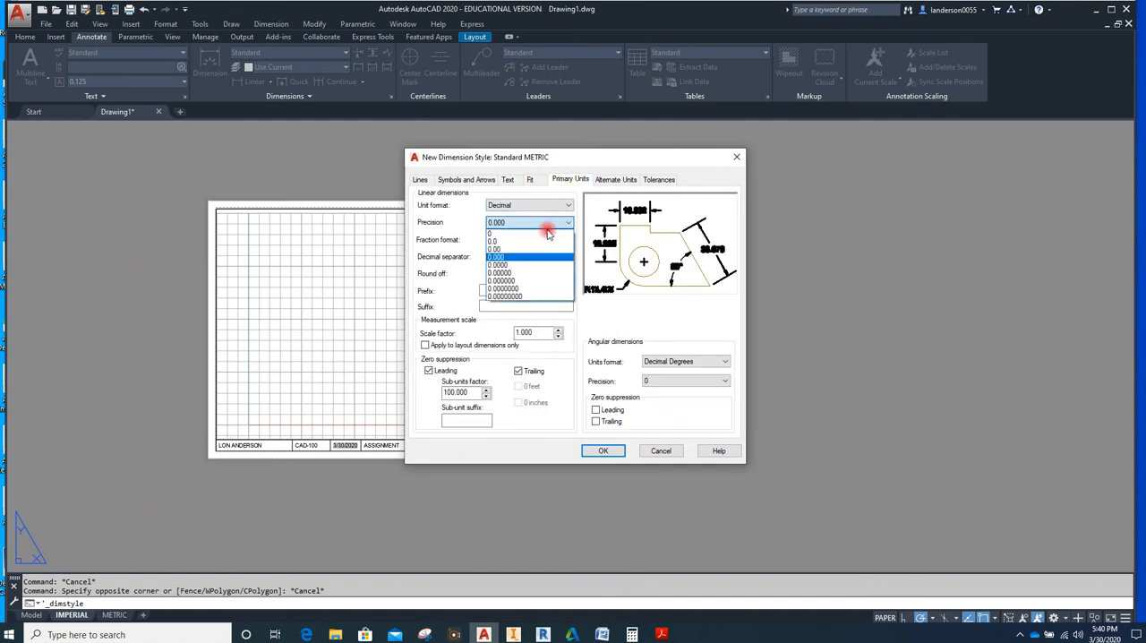
left_click(513, 250)
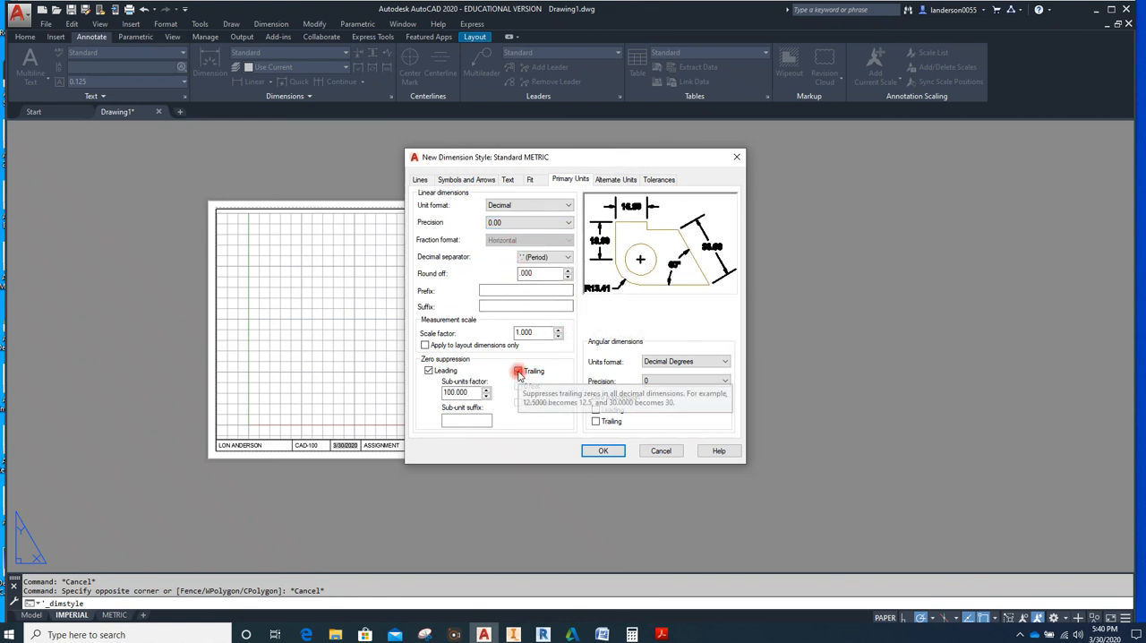
left_click(428, 371)
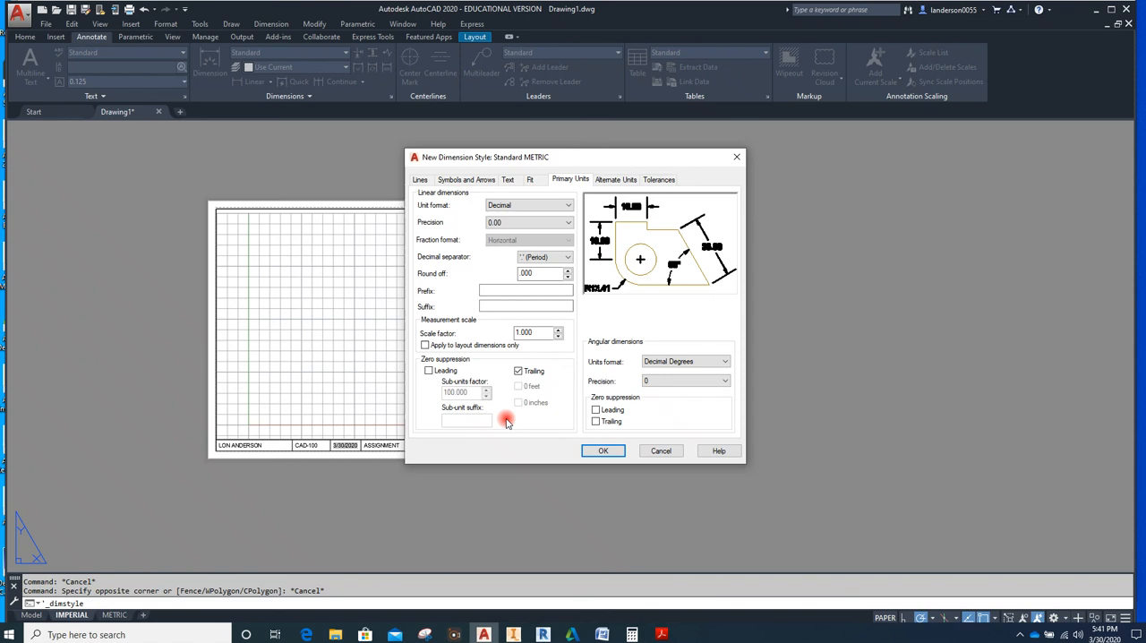
left_click(602, 451)
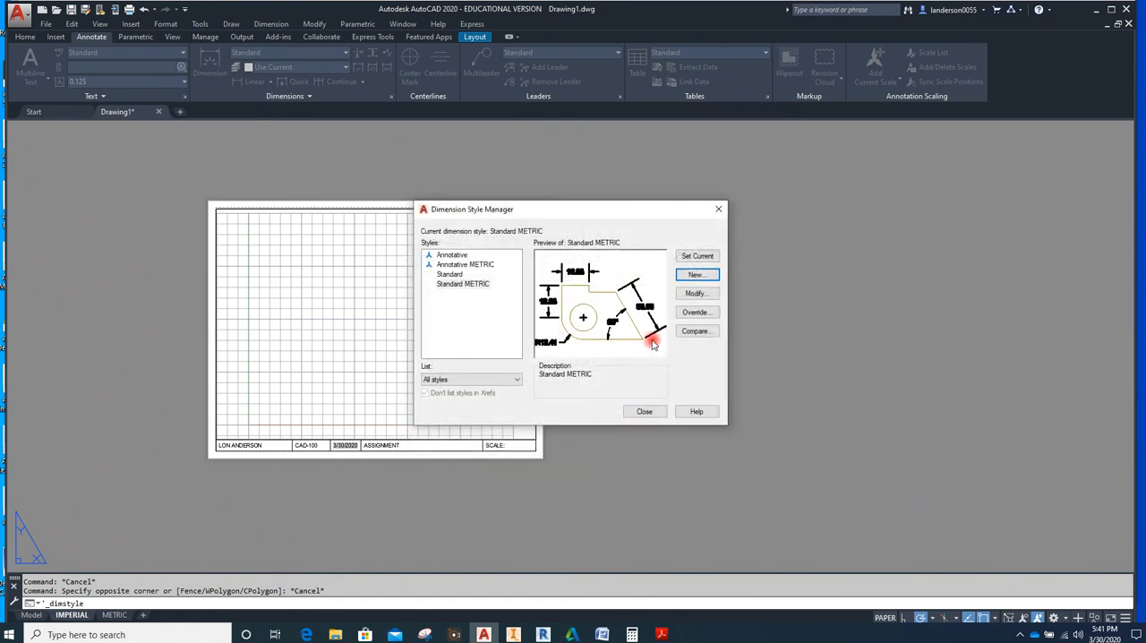
Make Annotative the current dimension style and close the Dimension Style Manager
left_click(448, 257)
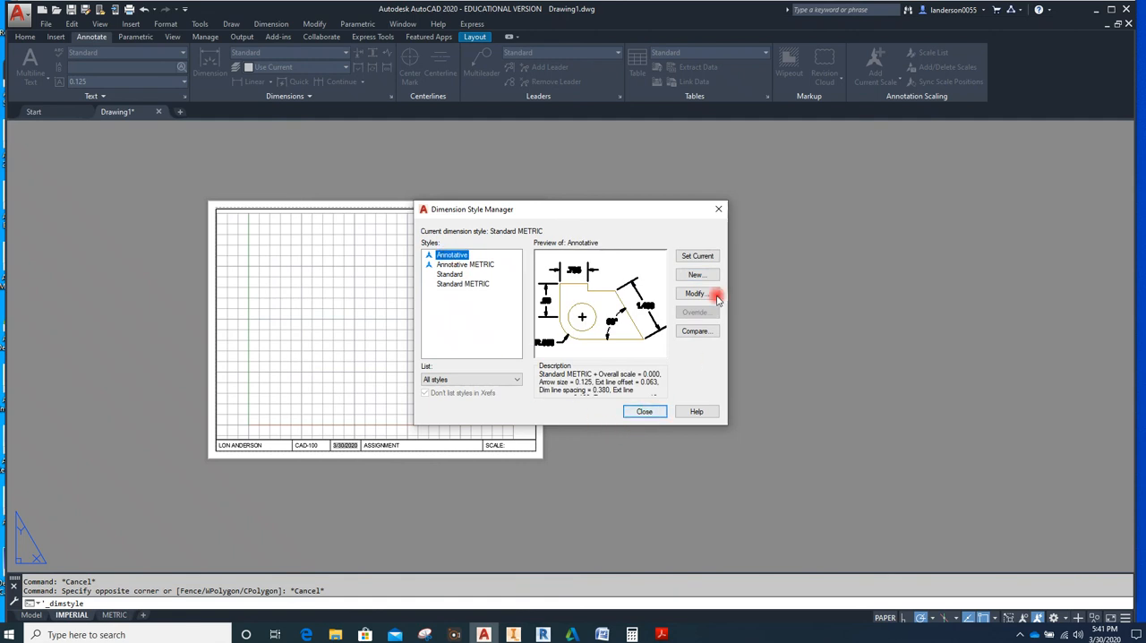
left_click(708, 257)
left_click(644, 413)
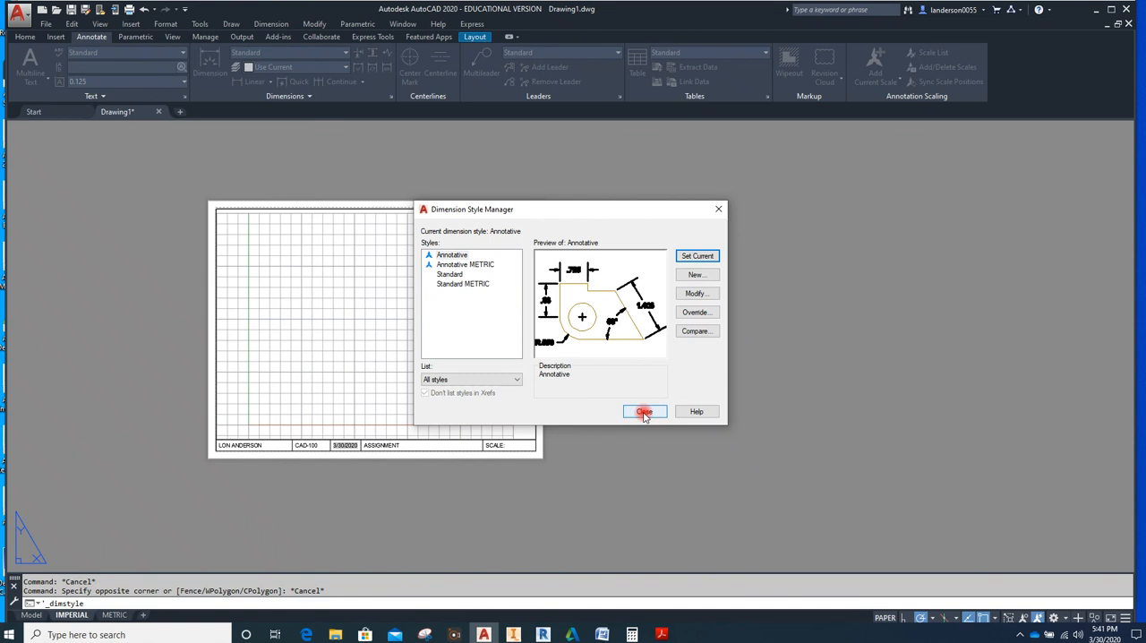